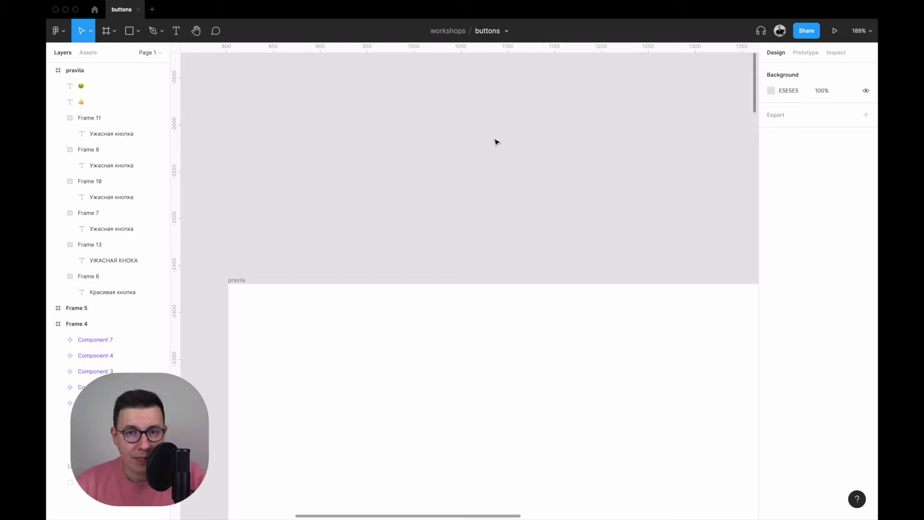
- Scroll down to bring the purple 'Красивая кнопка' button and thumbs-up emoji into view
scroll(496, 140, "down", 5)
scroll(496, 140, "down", 7)
scroll(471, 141, "down", 2)
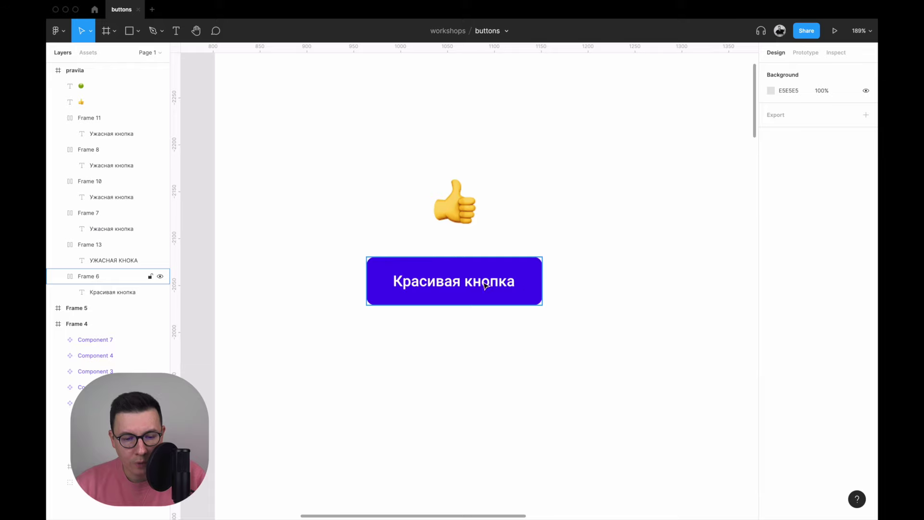
double_click(459, 289)
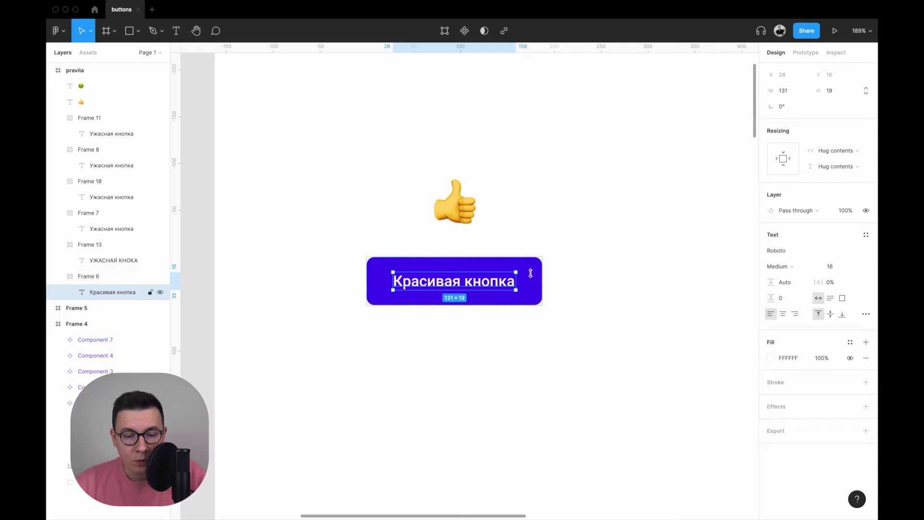
key("alt")
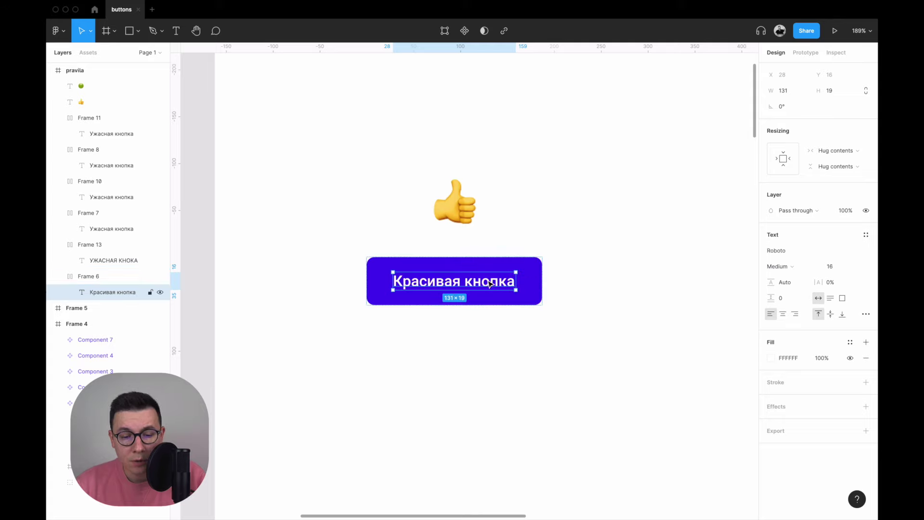
key("alt")
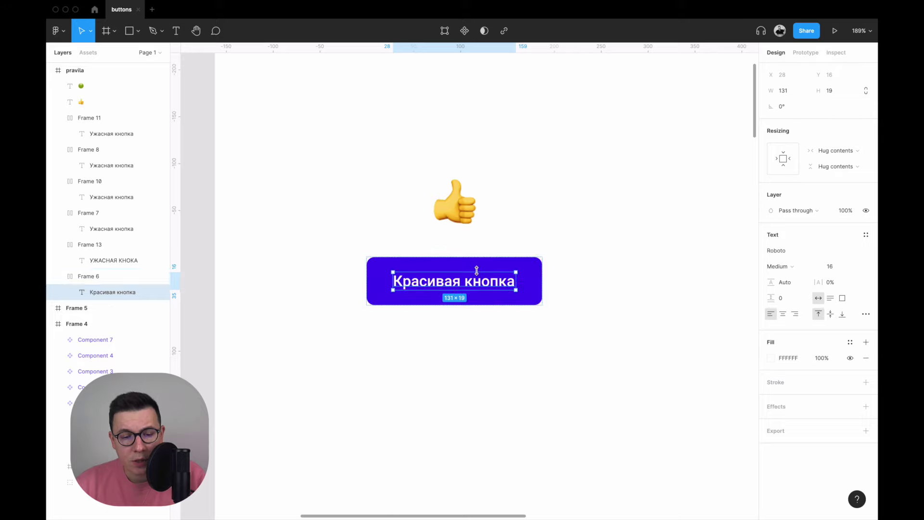
key("alt")
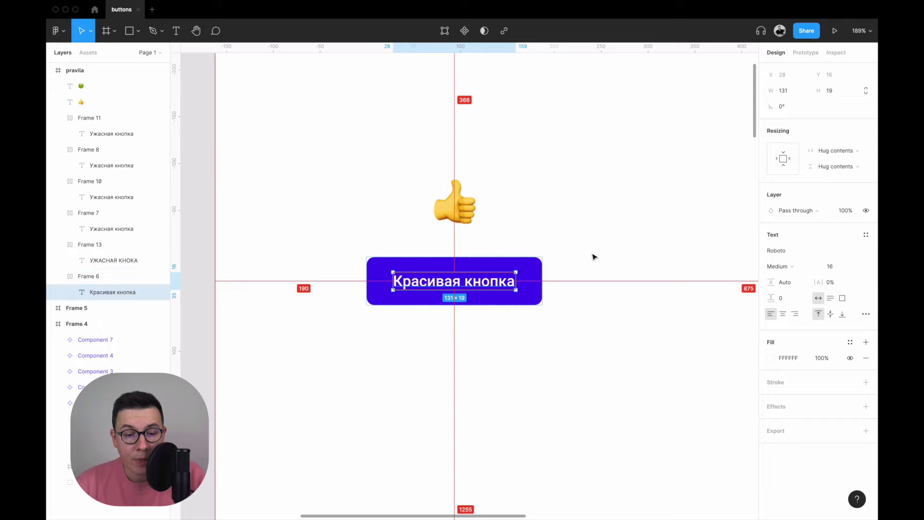
scroll(599, 257, "right", 3)
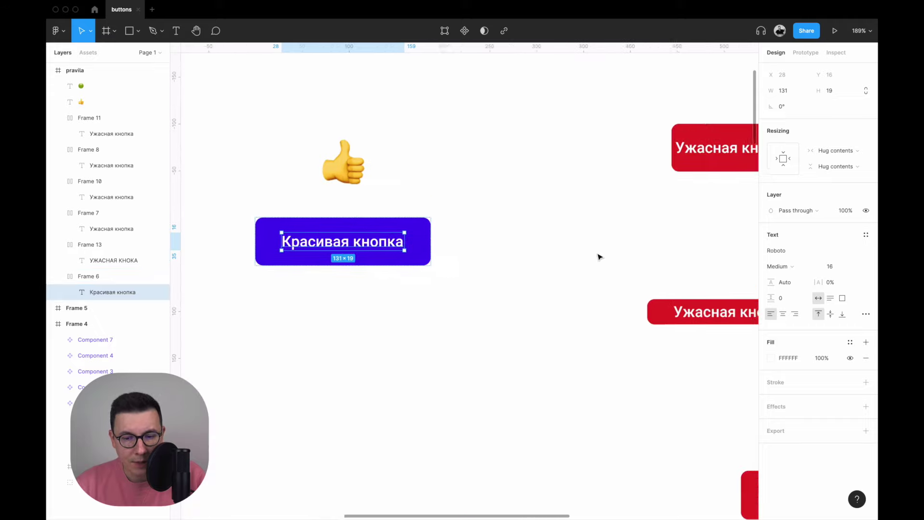
scroll(599, 256, "right", 2)
scroll(599, 257, "right", 4)
scroll(599, 257, "right", 4)
scroll(599, 256, "down", 1)
scroll(599, 256, "right", 3)
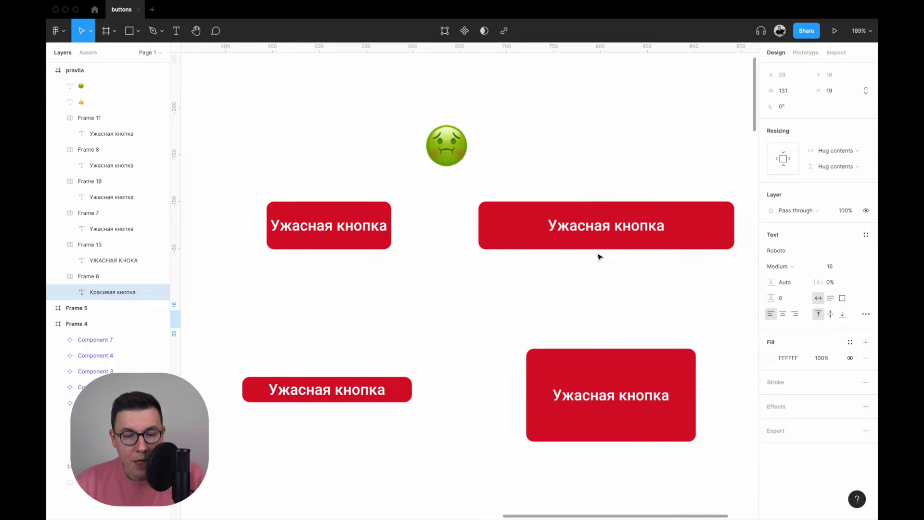
scroll(437, 264, "right", 2)
scroll(349, 237, "right", 1)
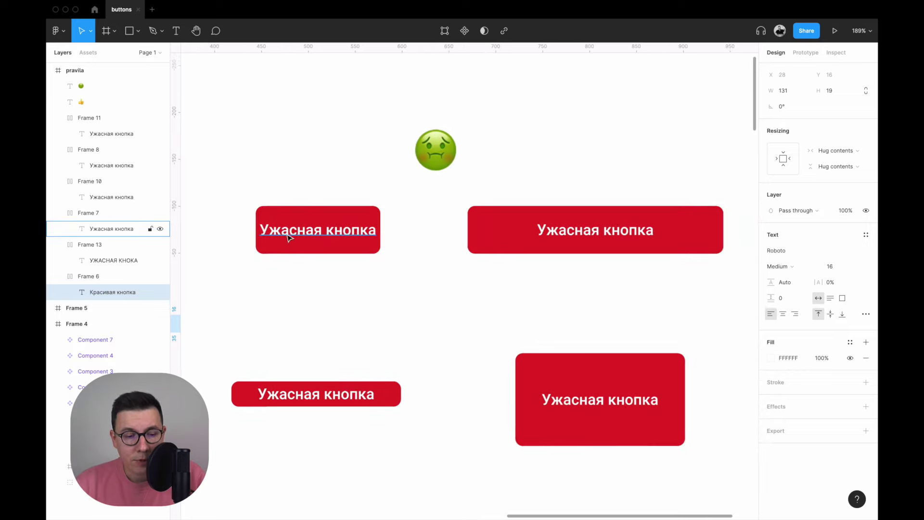
double_click(258, 219)
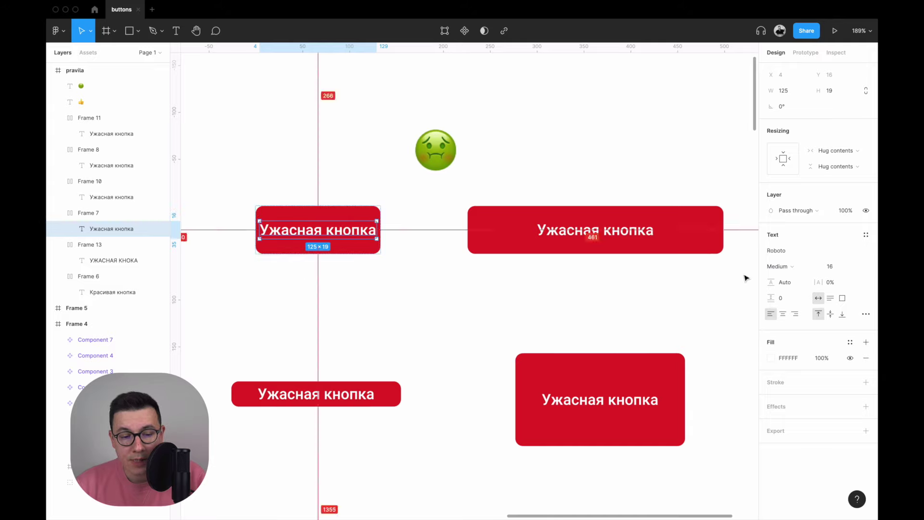
left_click(624, 237)
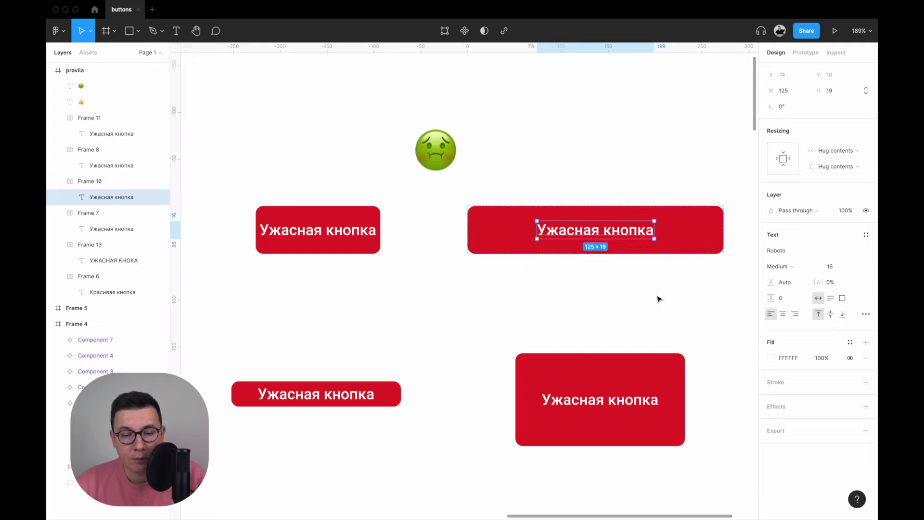
left_click(561, 287)
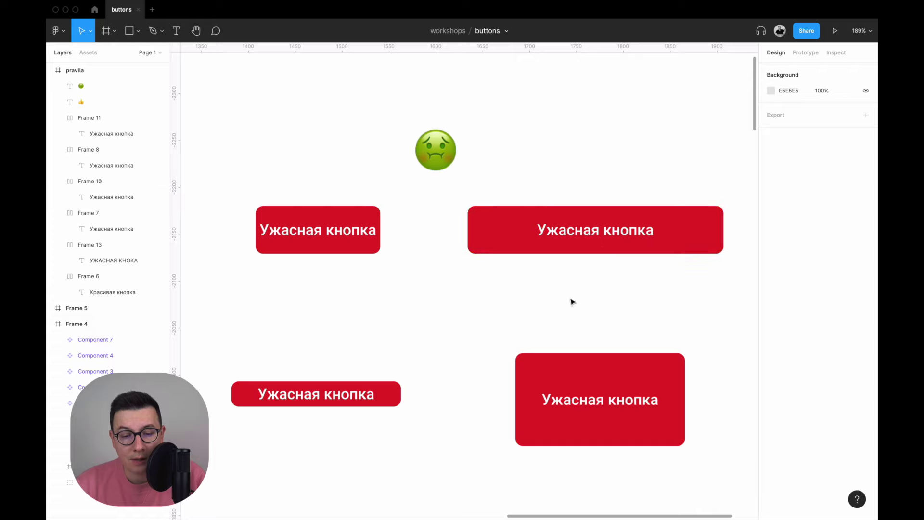
scroll(572, 302, "down", 3)
scroll(571, 302, "left", 3)
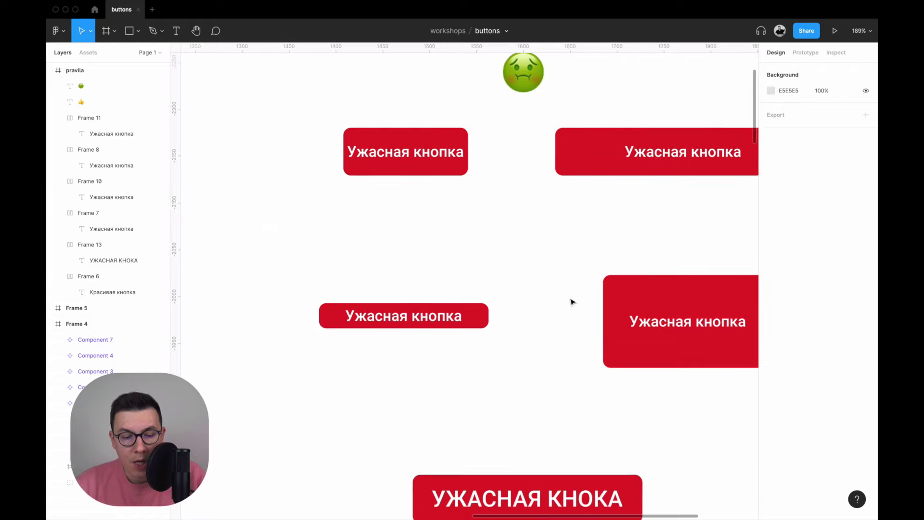
mouse_move(475, 316)
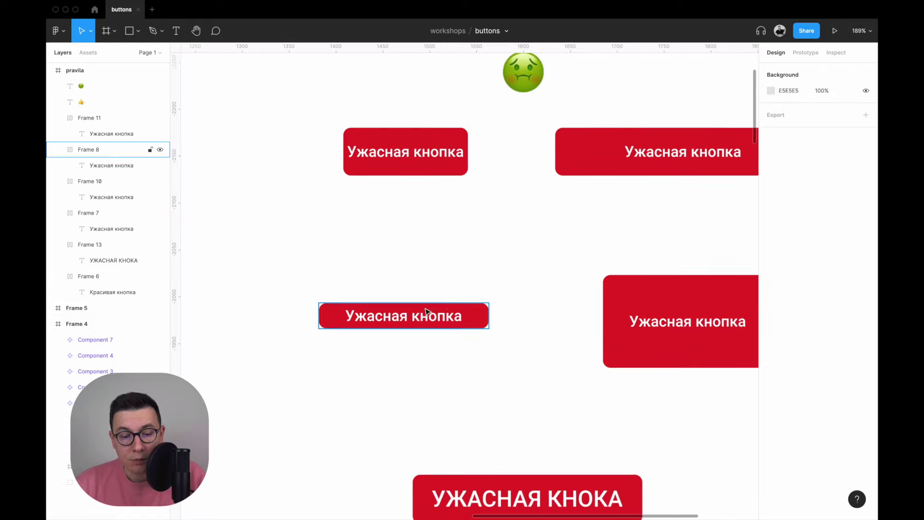
double_click(455, 320)
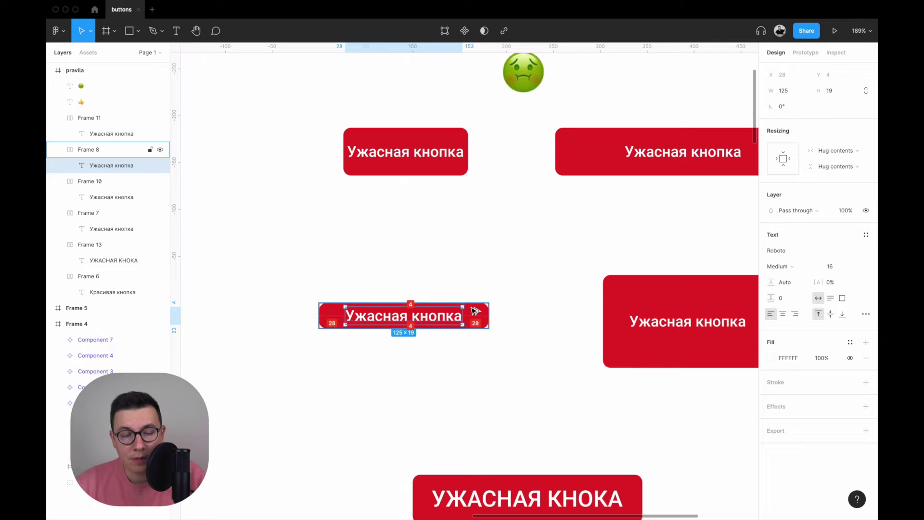
left_click(520, 291)
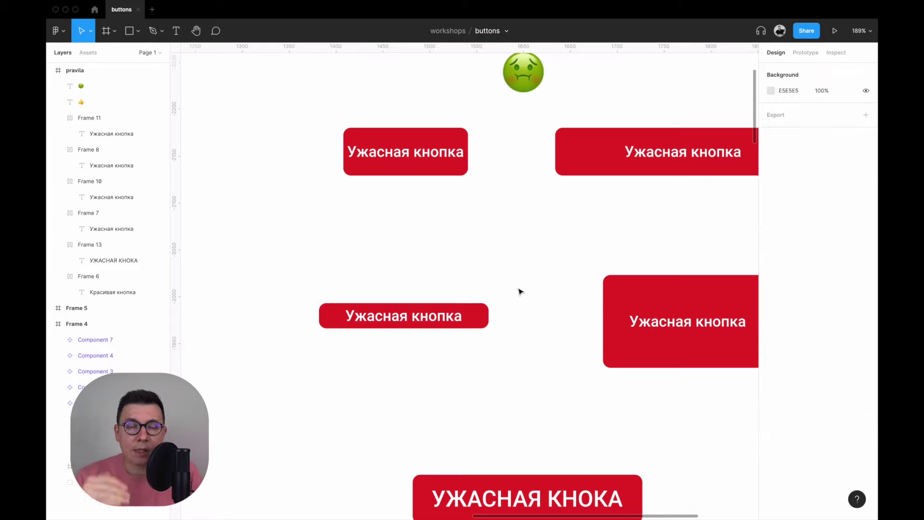
scroll(580, 282, "right", 5)
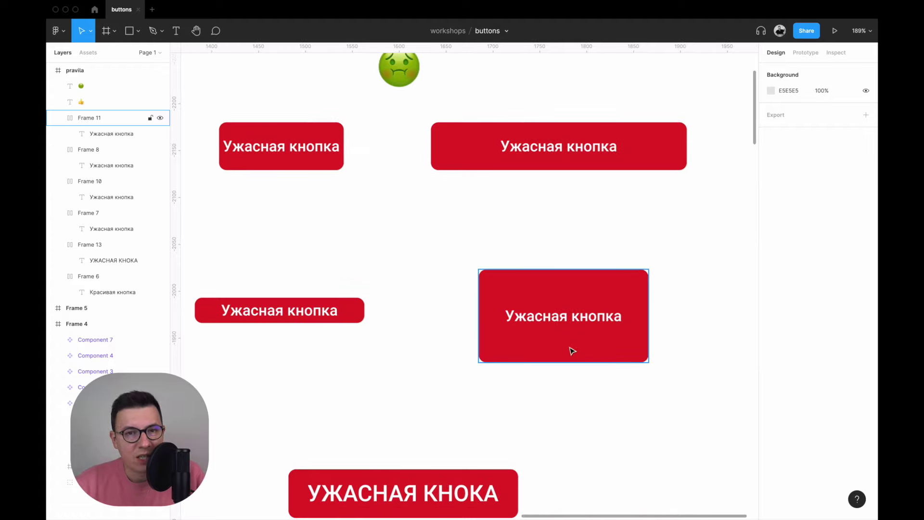
scroll(496, 374, "down", 3)
scroll(496, 374, "left", 3)
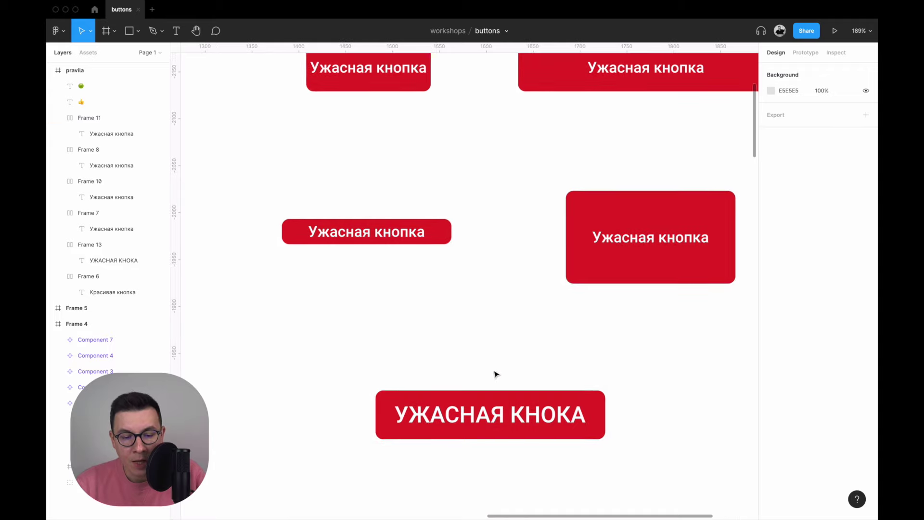
scroll(506, 382, "left", 2)
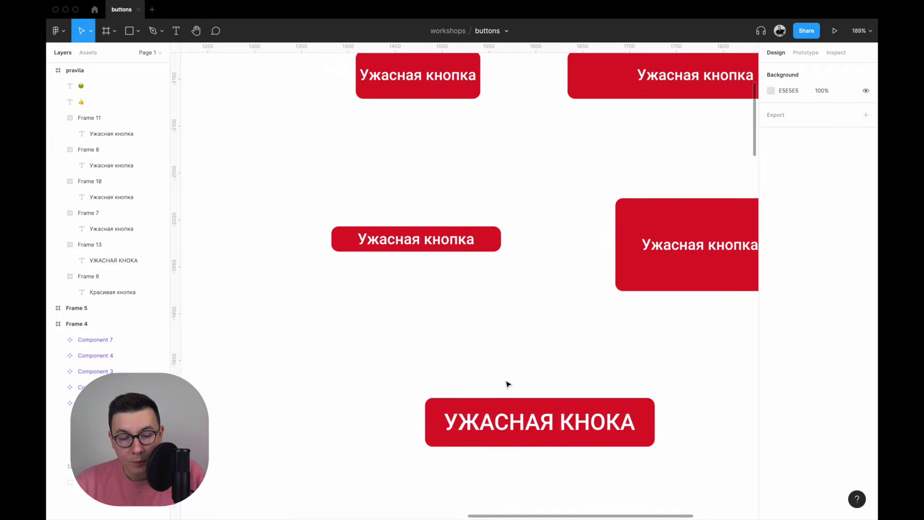
scroll(508, 383, "left", 1)
- Insert the missing letter П so the big red button's label reads 'УЖАСНАЯ КНОПКА'
left_click(607, 417)
double_click(606, 418)
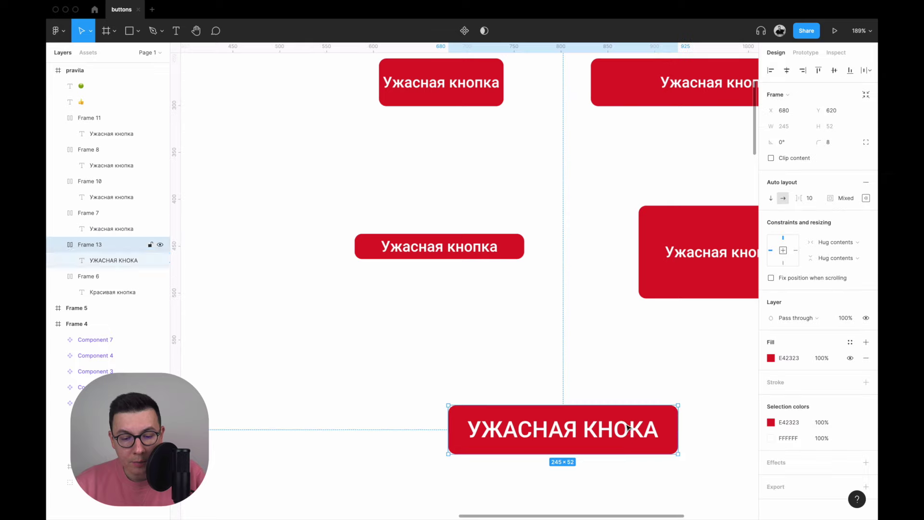
double_click(603, 422)
left_click(613, 424)
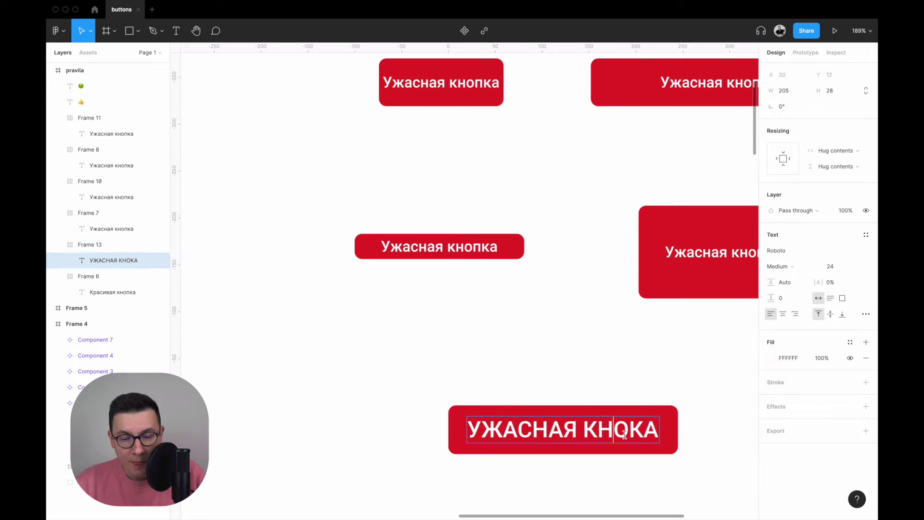
type("П")
key("Escape")
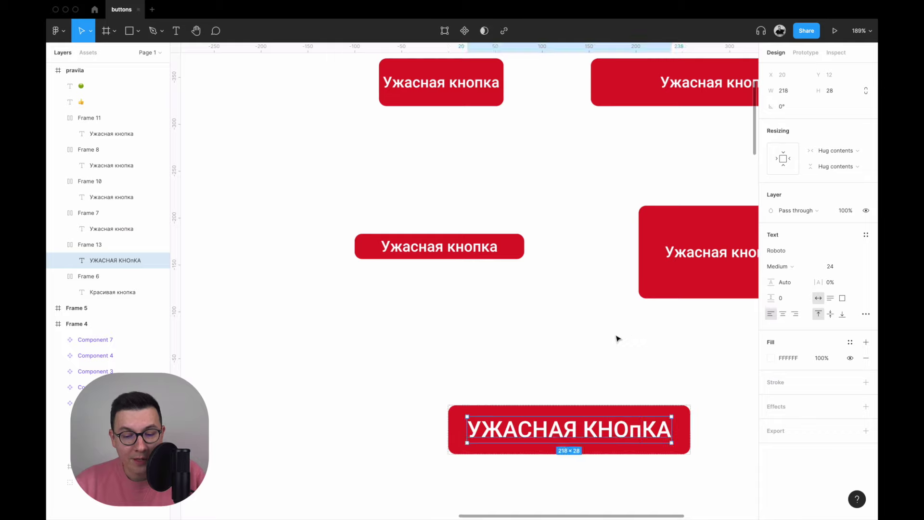
left_click(553, 356)
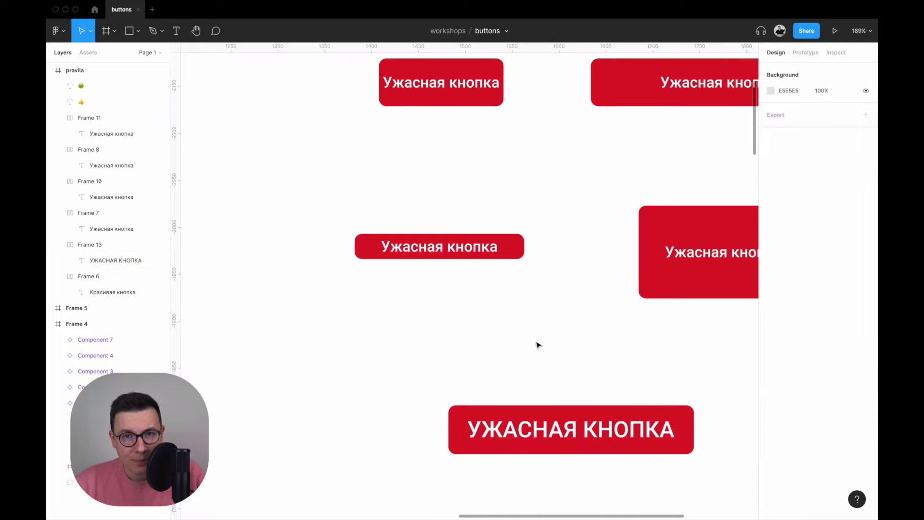
scroll(497, 370, "down", 2)
scroll(406, 305, "left", 3)
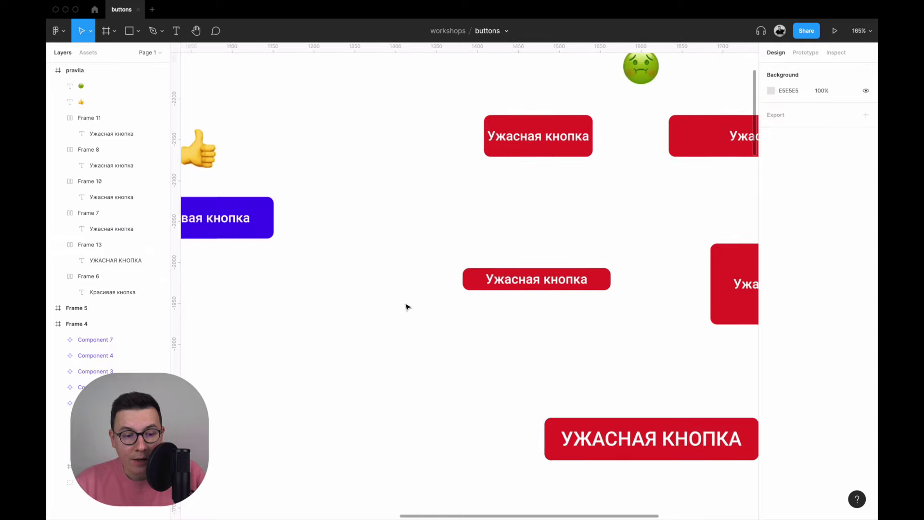
scroll(240, 223, "left", 2)
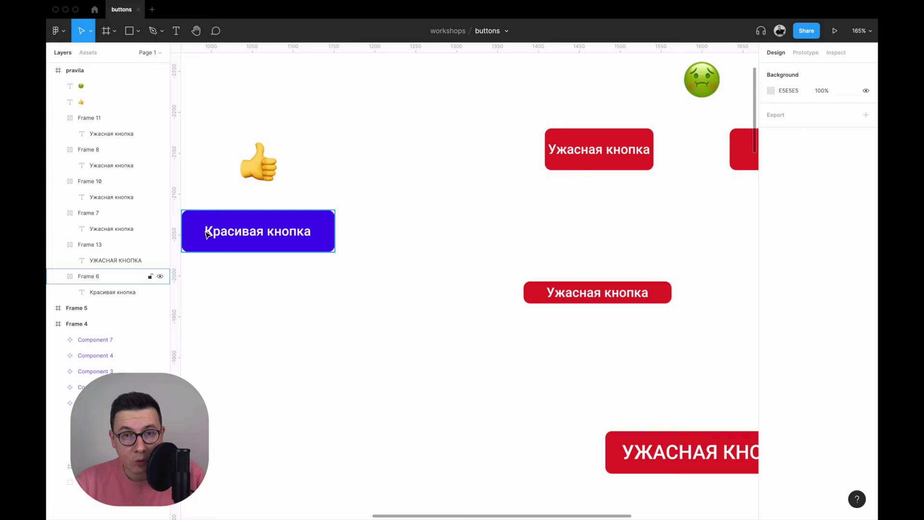
scroll(573, 337, "right", 4)
scroll(572, 337, "down", 2)
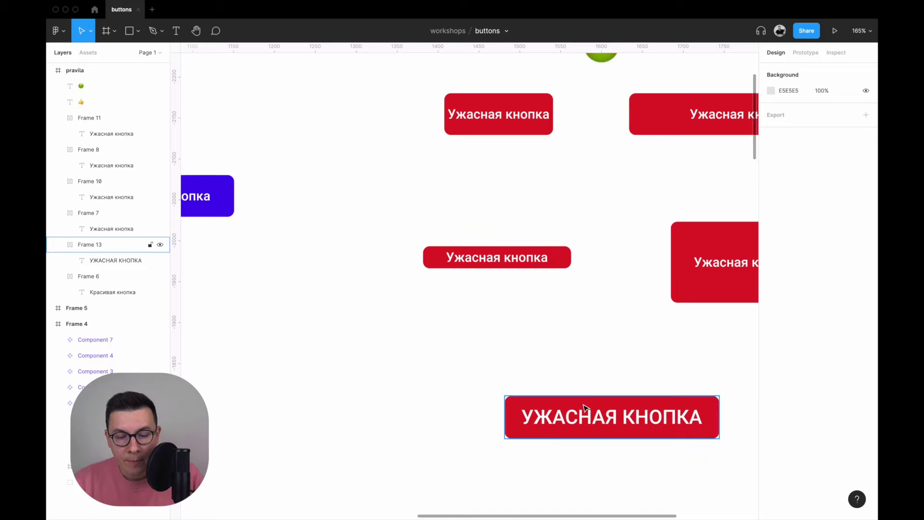
- Reduce the big red button label's font size to 12
left_click(627, 421)
left_click(835, 269)
type("12")
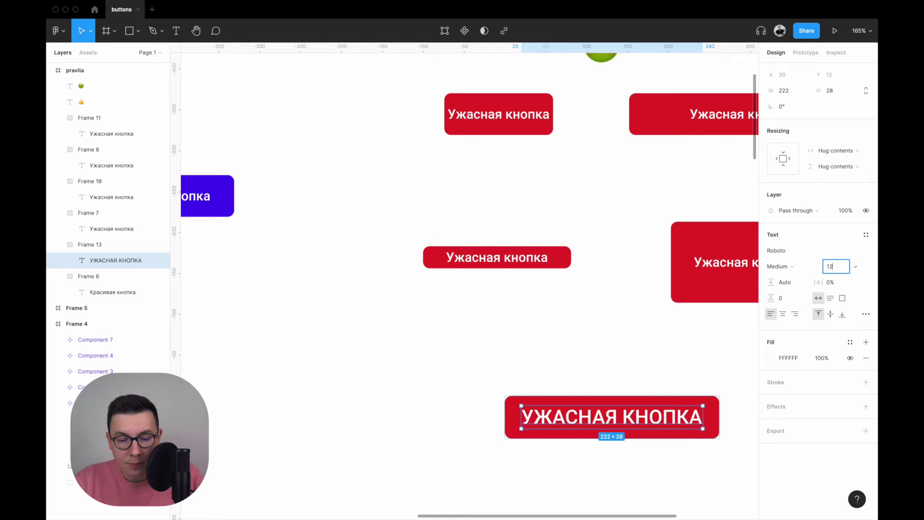
key("Return")
left_click(602, 324)
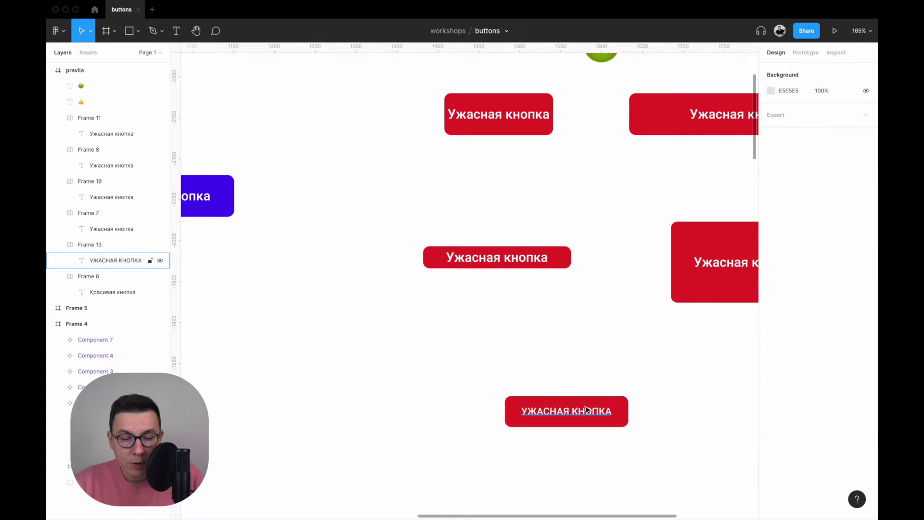
left_click(609, 404)
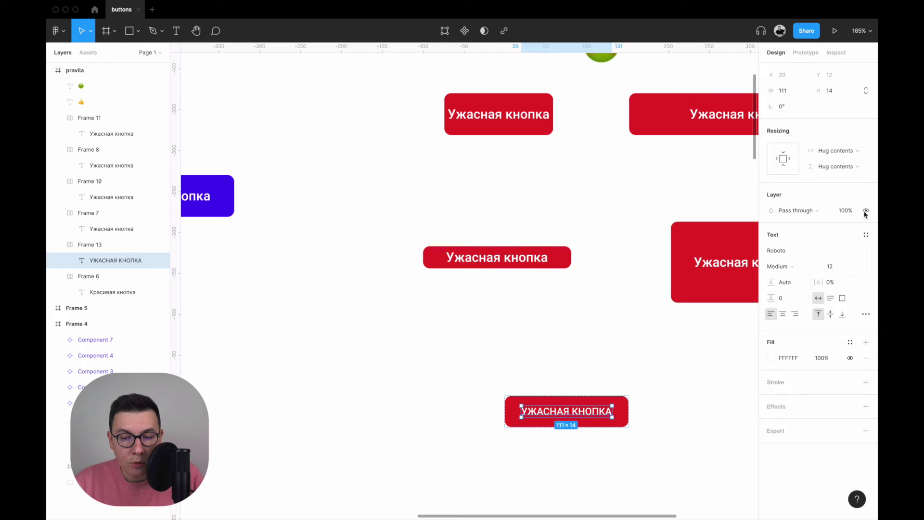
left_click(578, 388)
- Give the red button frame 24 px left and right padding
left_click(590, 412)
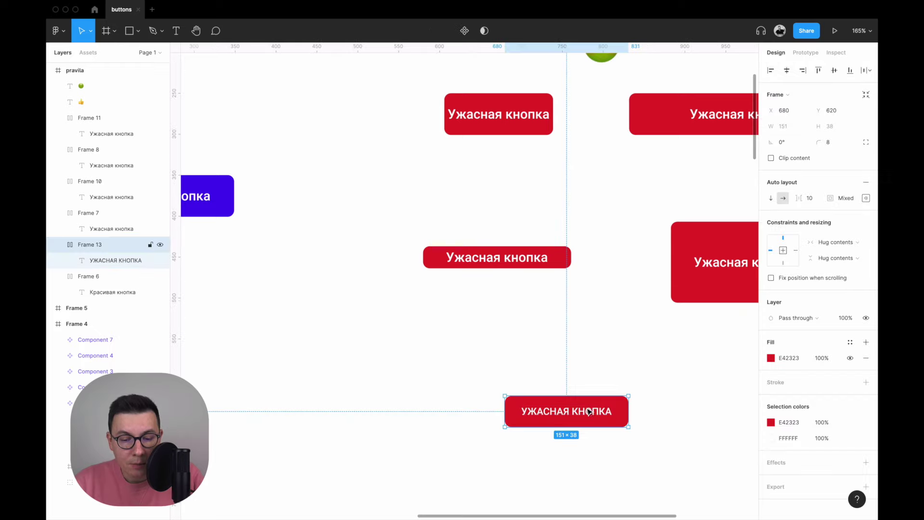
left_click(865, 198)
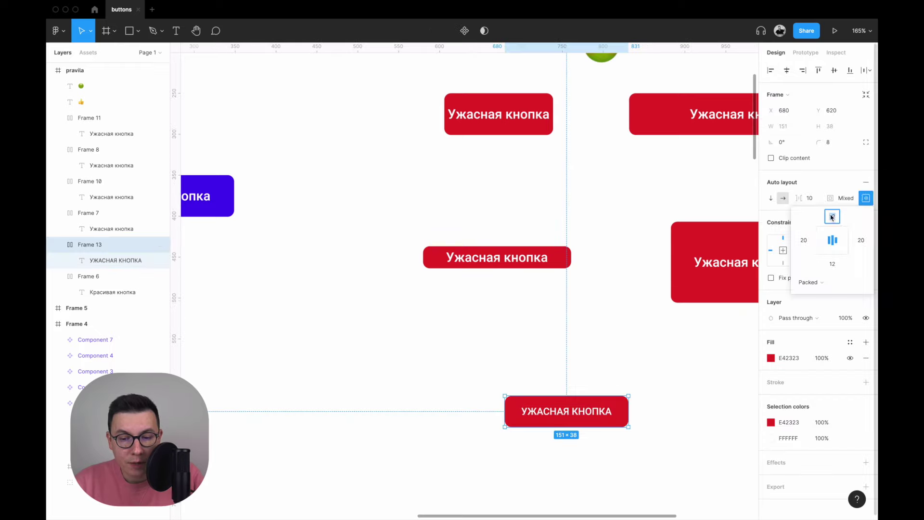
left_click(807, 244)
type("24")
key("Return")
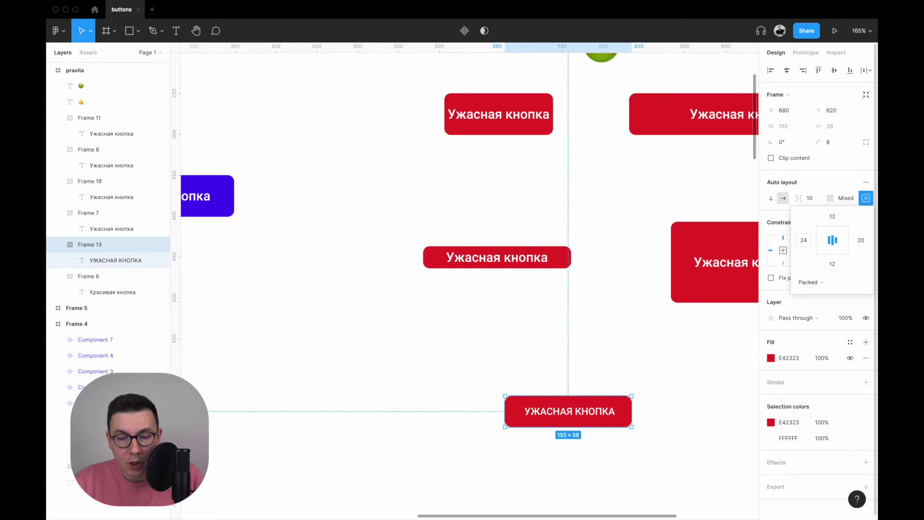
left_click(860, 239)
type("24")
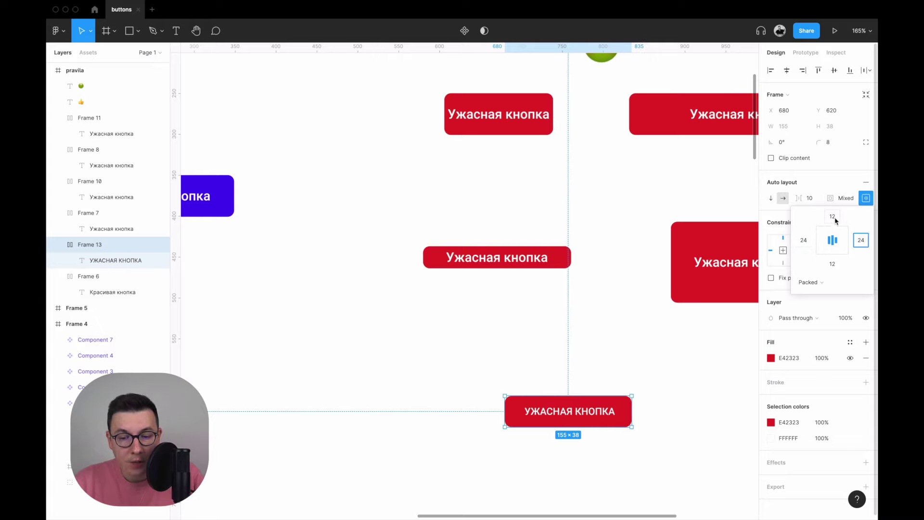
key("Return")
left_click(540, 325)
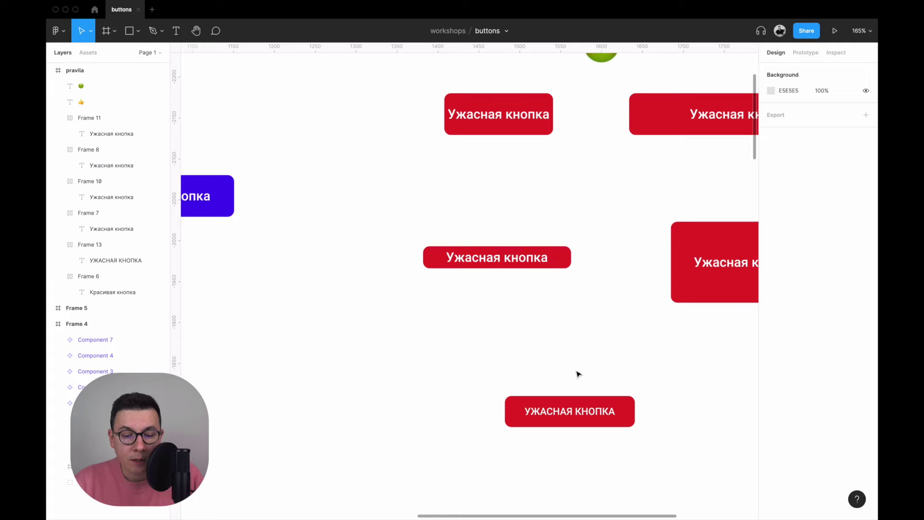
- Move the uppercase button about 90 px right, then scroll to an empty canvas area
left_click_drag(564, 413, 607, 415)
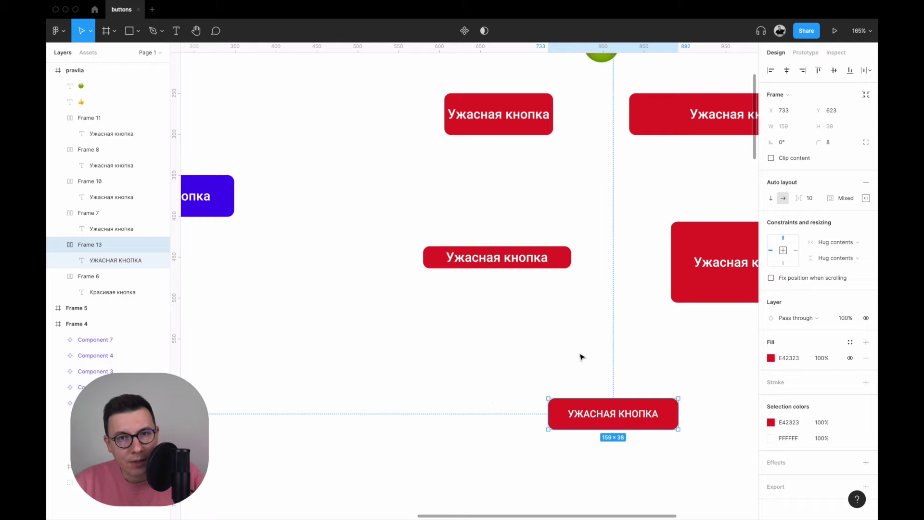
scroll(563, 371, "left", 2)
scroll(563, 371, "left", 3)
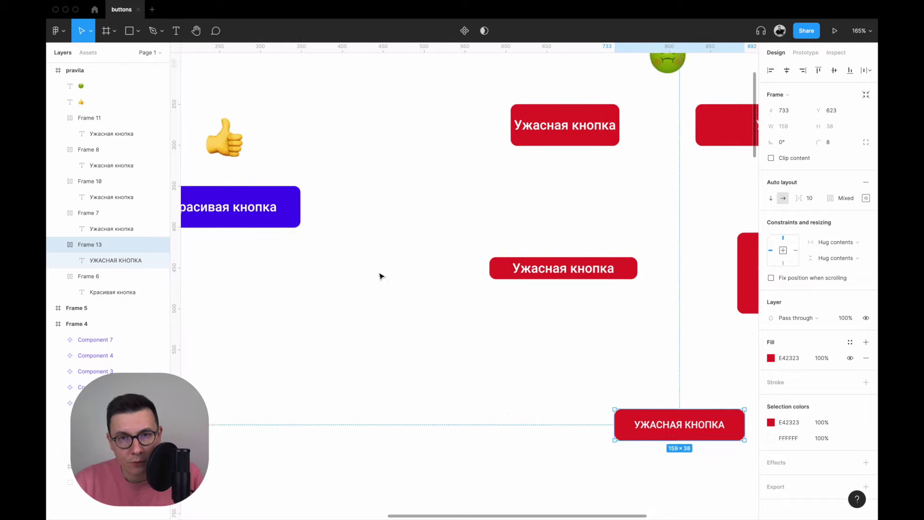
scroll(380, 276, "left", 2)
scroll(380, 275, "up", 1)
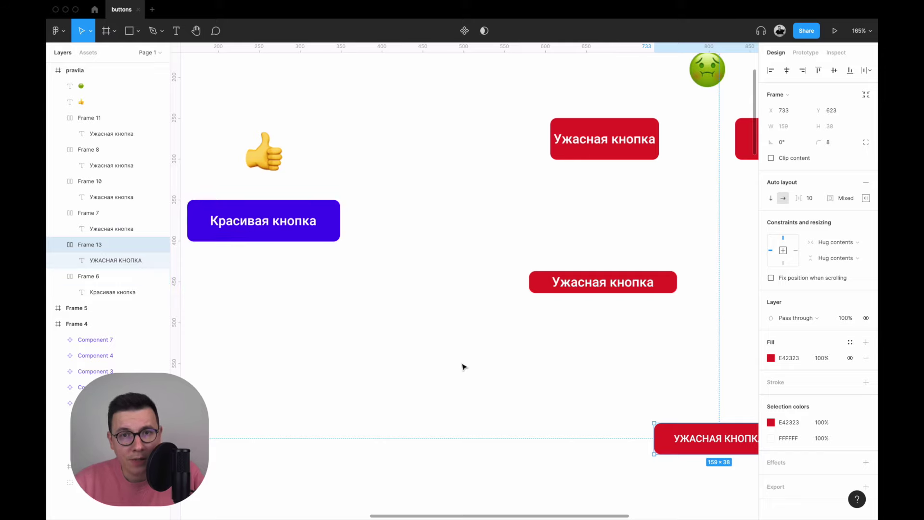
scroll(462, 367, "down", 3)
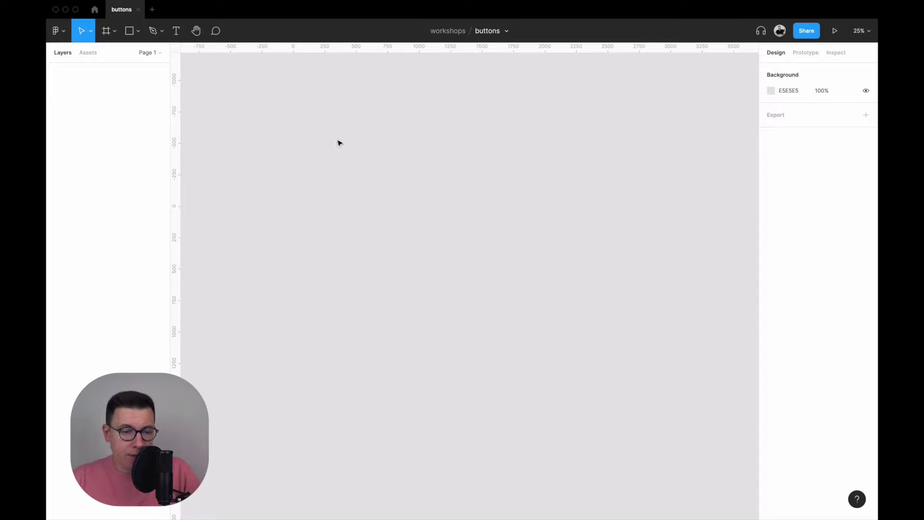
- Draw a large rectangle on the empty canvas
left_click(128, 36)
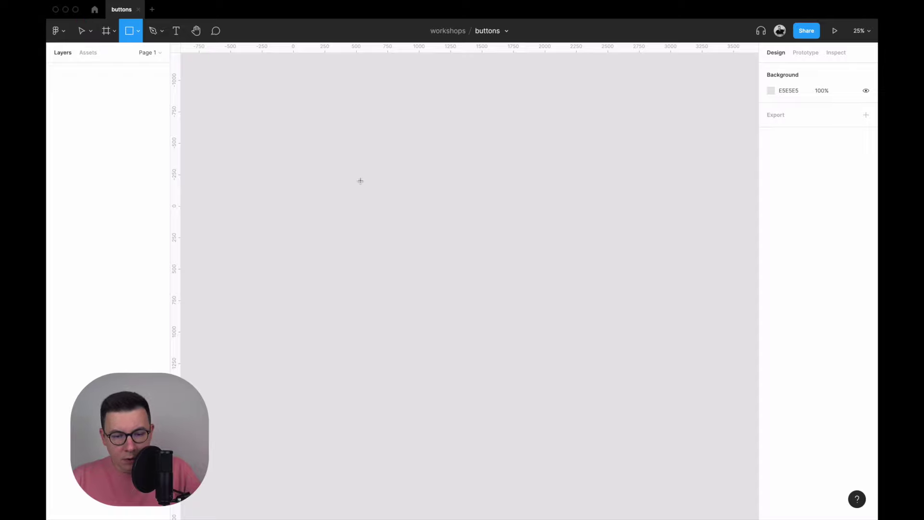
left_click_drag(360, 181, 490, 225)
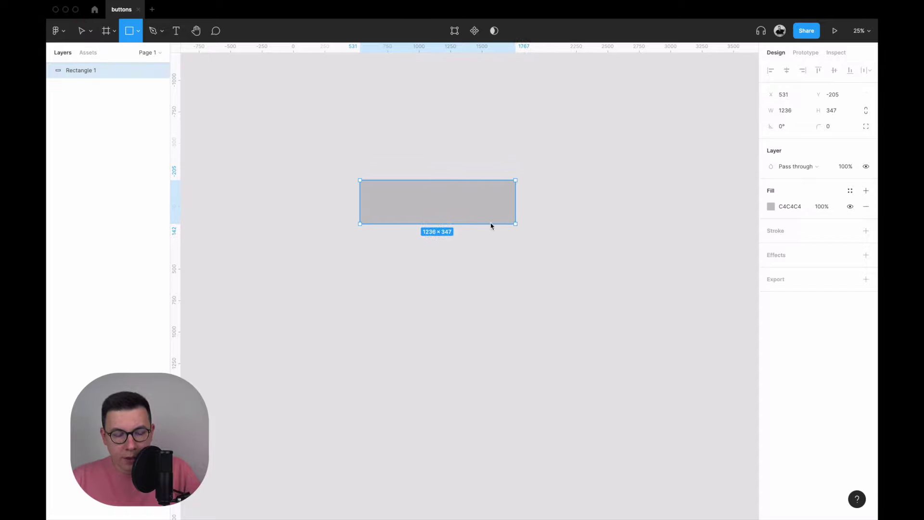
scroll(414, 174, "up", 3, "ctrl")
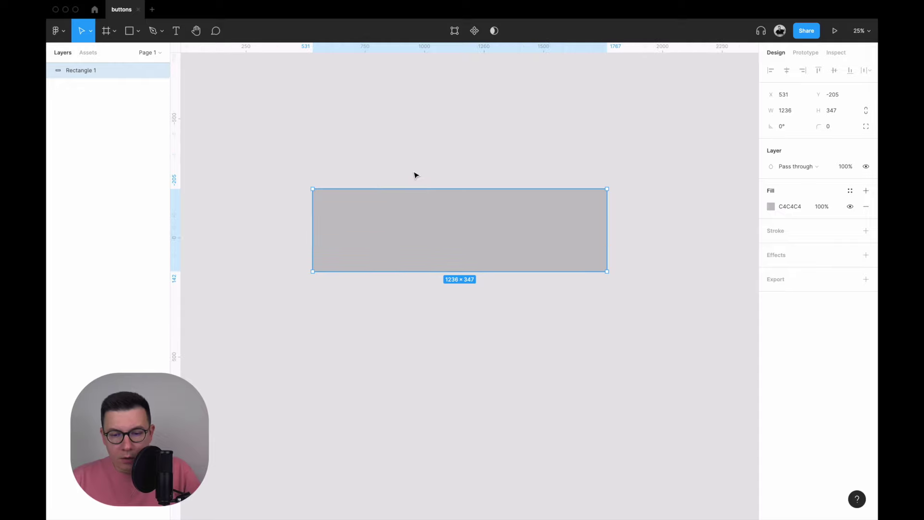
- Resize the grey rectangle to 320 wide by 64 high
left_click(838, 114)
type("6")
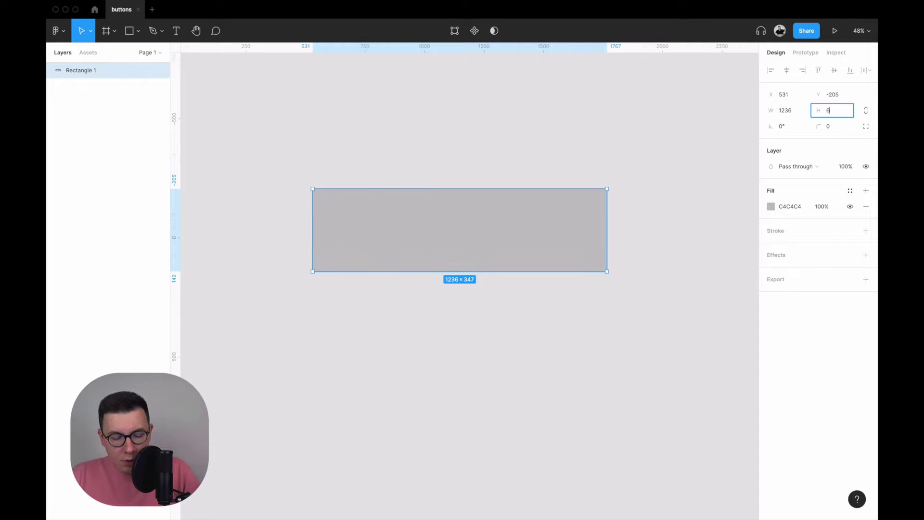
type("4")
key("Return")
scroll(483, 215, "up", 3, "ctrl")
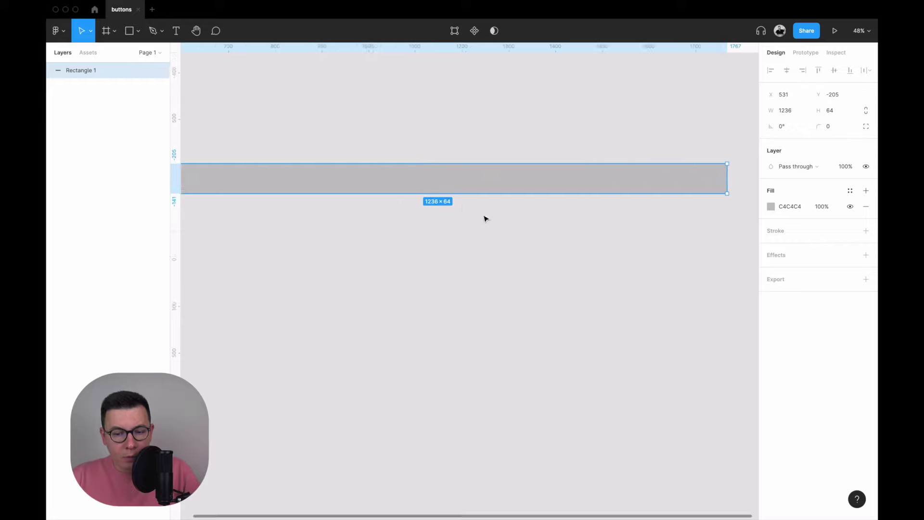
scroll(483, 215, "down", 1, "ctrl")
left_click(793, 113)
double_click(792, 113)
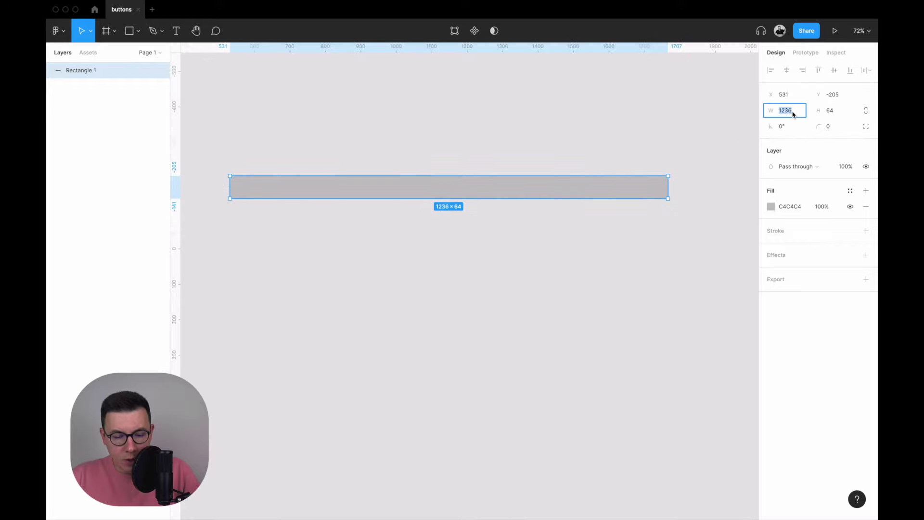
type("320")
key("Return")
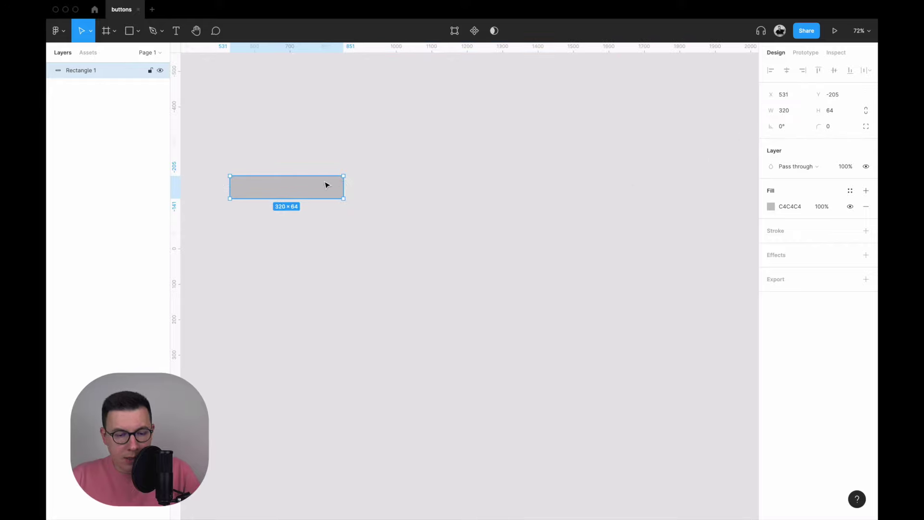
scroll(327, 184, "up", 2, "ctrl")
scroll(342, 181, "up", 2, "ctrl")
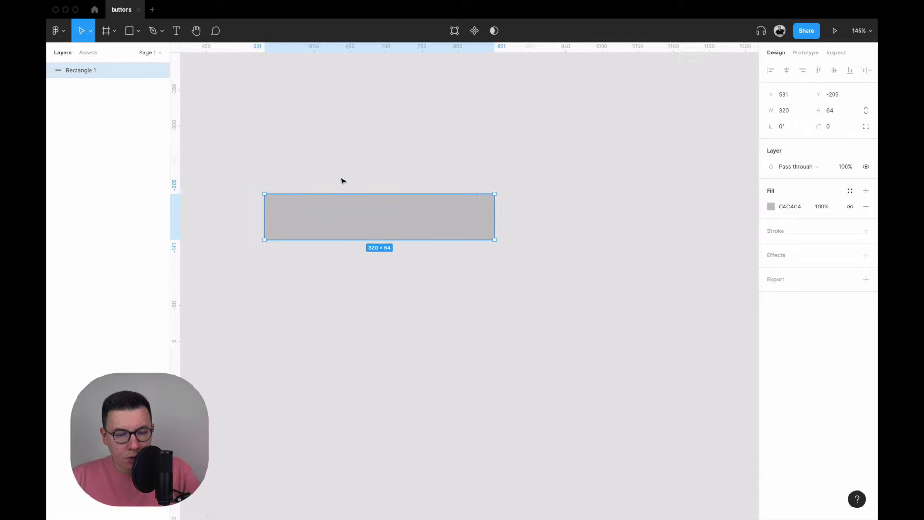
left_click(417, 169)
scroll(416, 170, "left", 2)
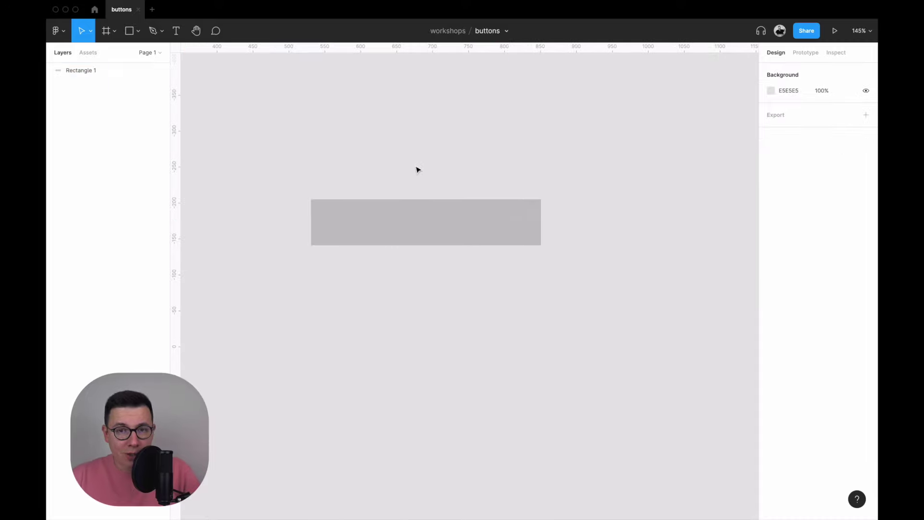
- Add a centre-aligned 'Кнопка' text box above the rectangle and make it taller
left_click(177, 30)
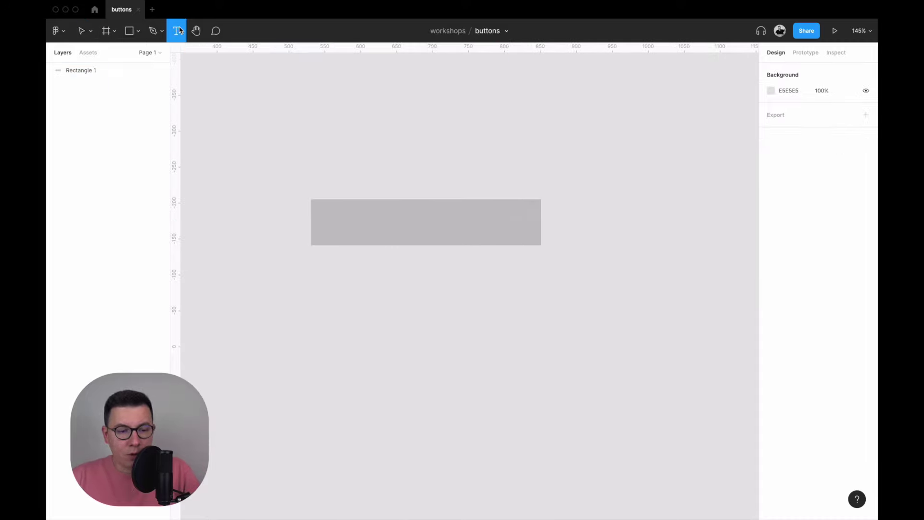
left_click_drag(365, 140, 490, 165)
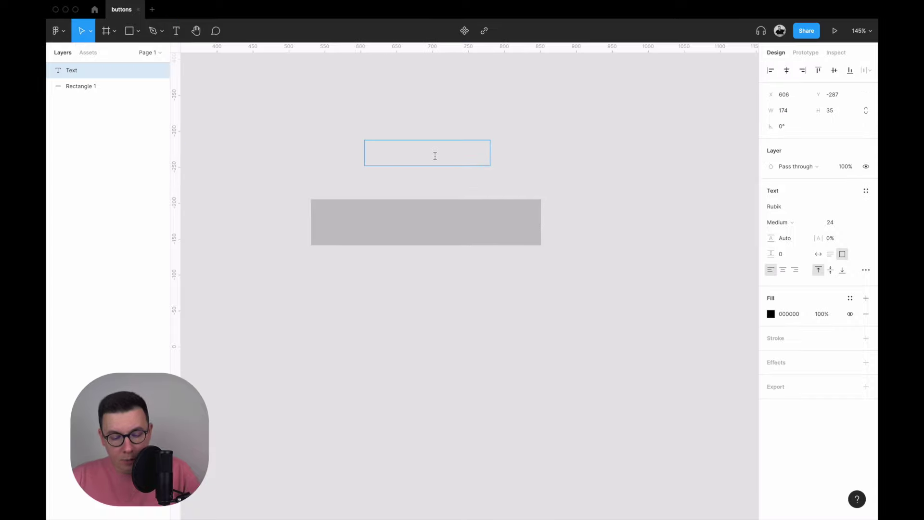
type("K")
type("ноп")
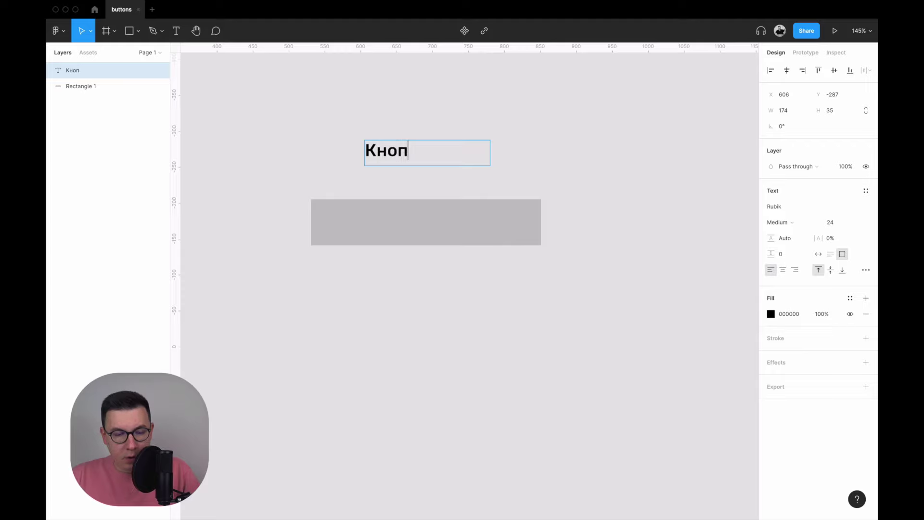
type("ка")
key("Escape")
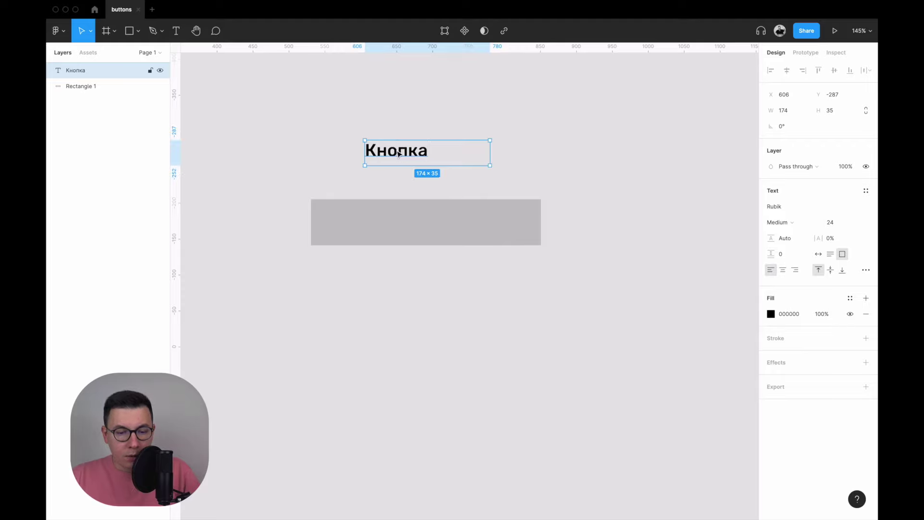
left_click(784, 270)
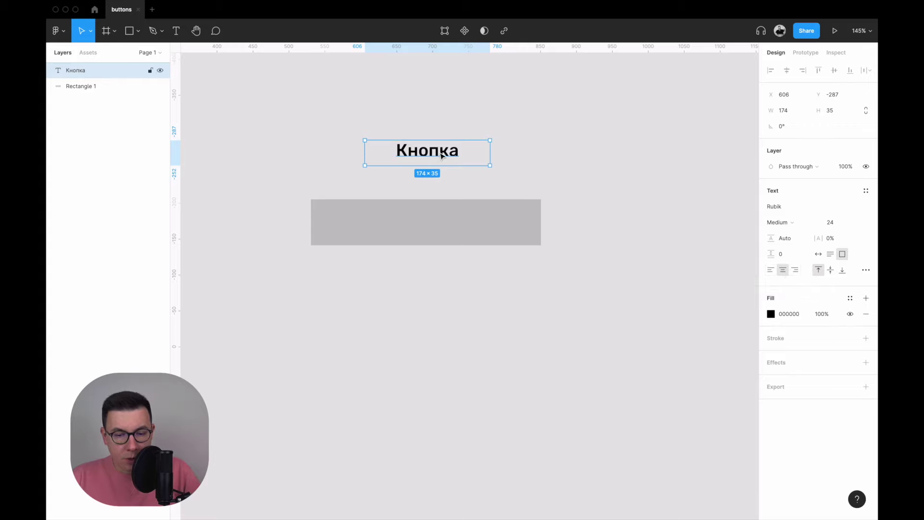
left_click_drag(441, 154, 436, 165)
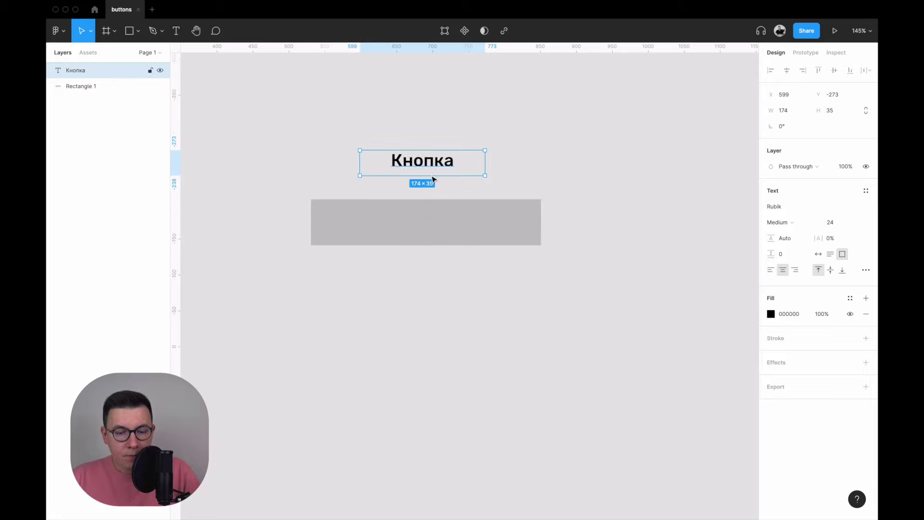
left_click_drag(429, 176, 437, 185)
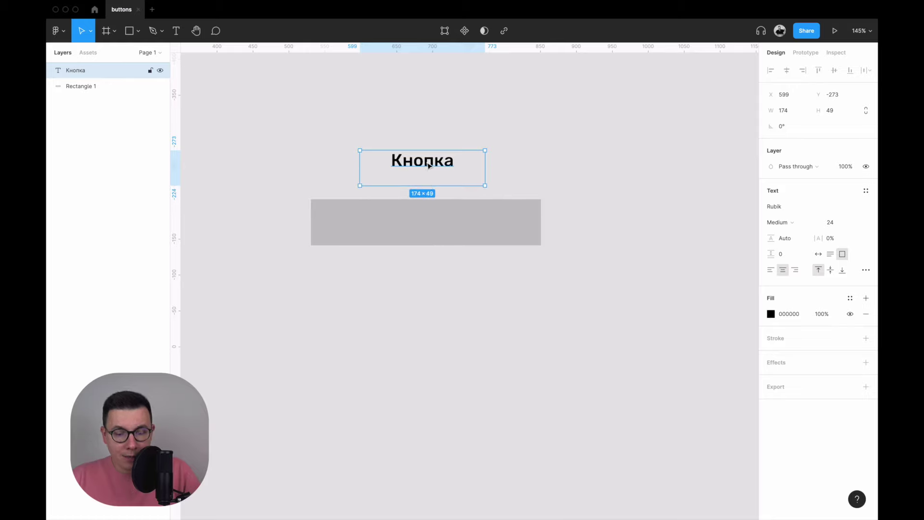
- Set the Кнопка label to auto width and centre it vertically inside the 320×64 rectangle
left_click(818, 254)
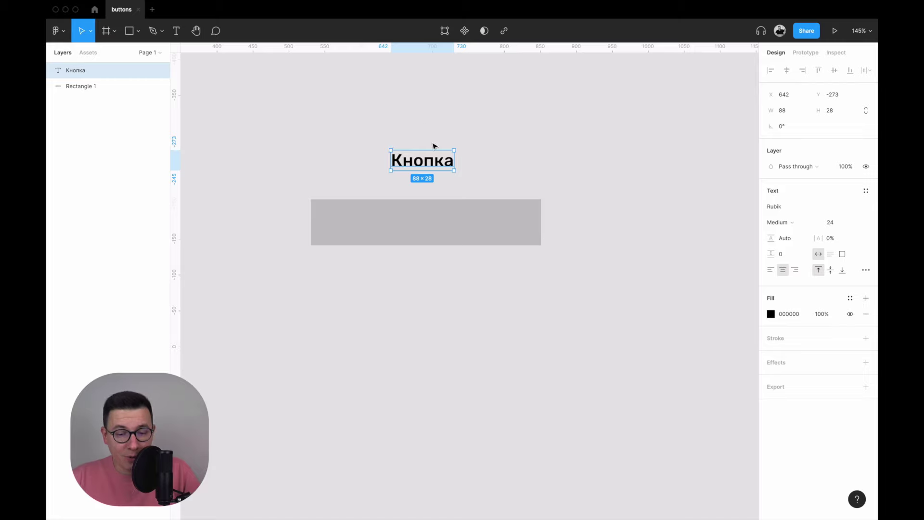
left_click_drag(426, 161, 433, 221)
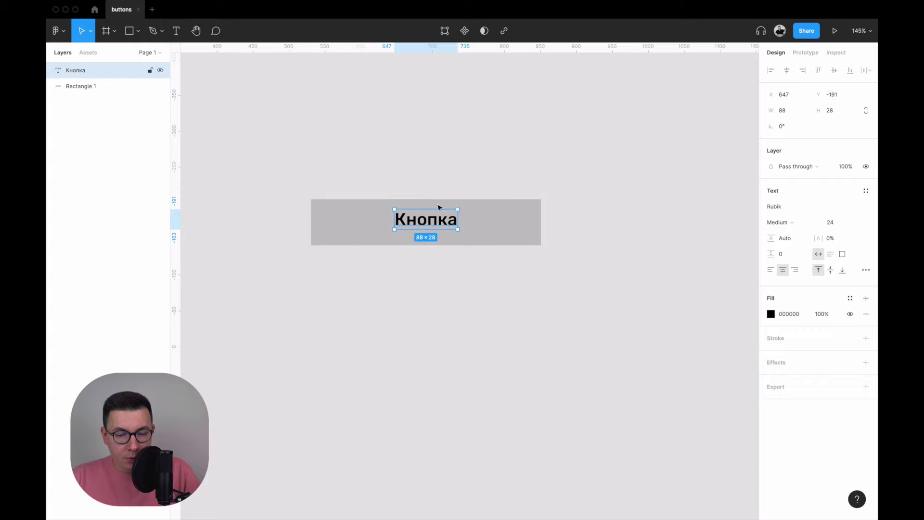
left_click_drag(567, 143, 326, 343)
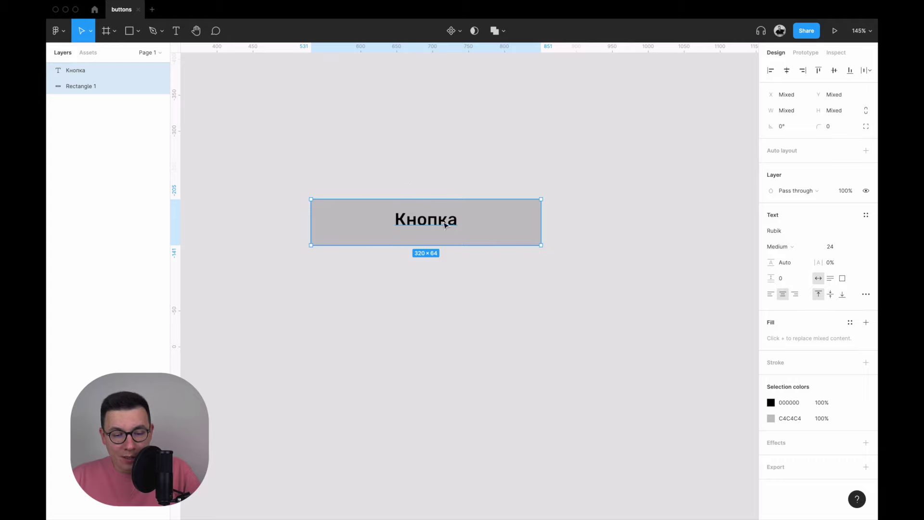
left_click(834, 71)
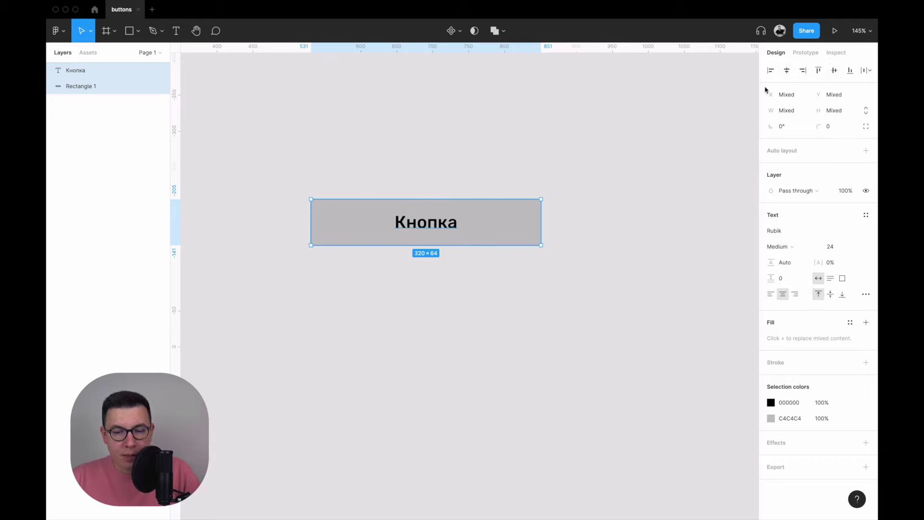
left_click(500, 181)
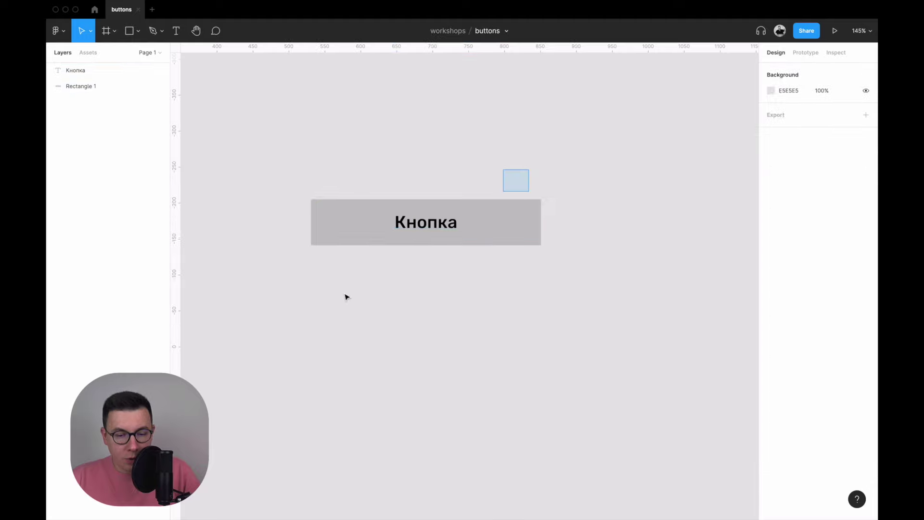
left_click_drag(346, 296, 310, 293)
left_click(597, 186)
left_click(430, 228)
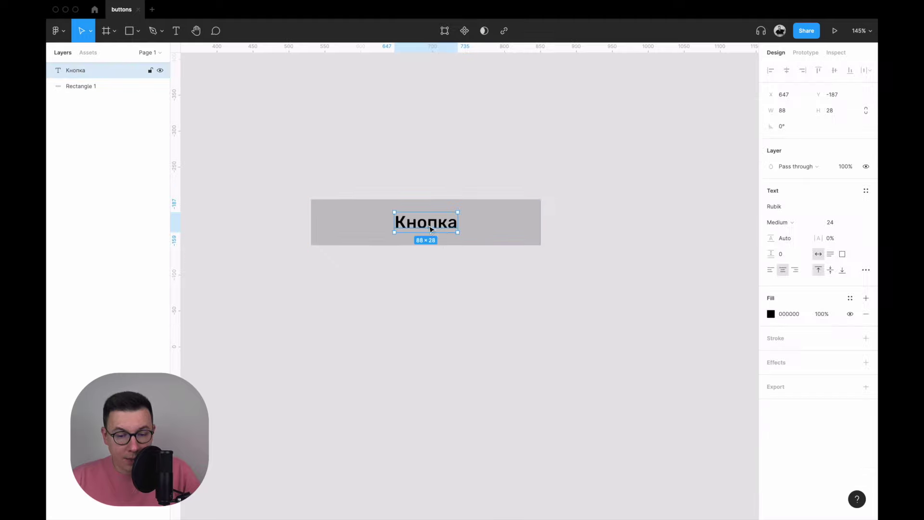
left_click(524, 201)
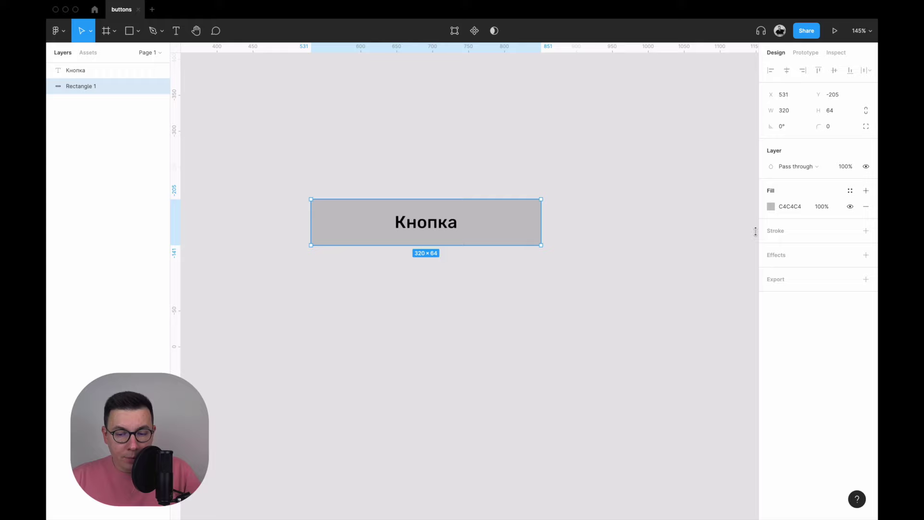
- Fill the rectangle red and make the Кнопка label white (FFFFFF)
left_click(770, 206)
mouse_move(738, 233)
left_mouse_down()
mouse_move(753, 226)
mouse_move(742, 234)
left_mouse_up()
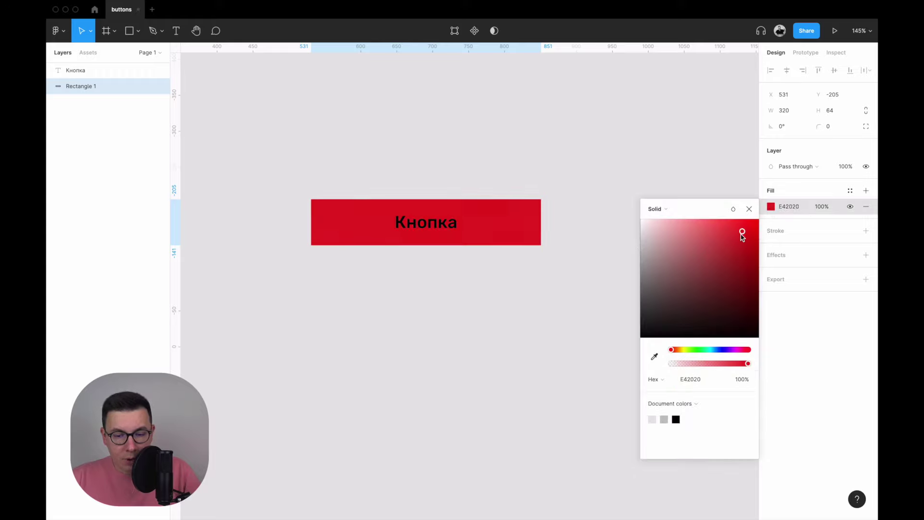
left_click(526, 134)
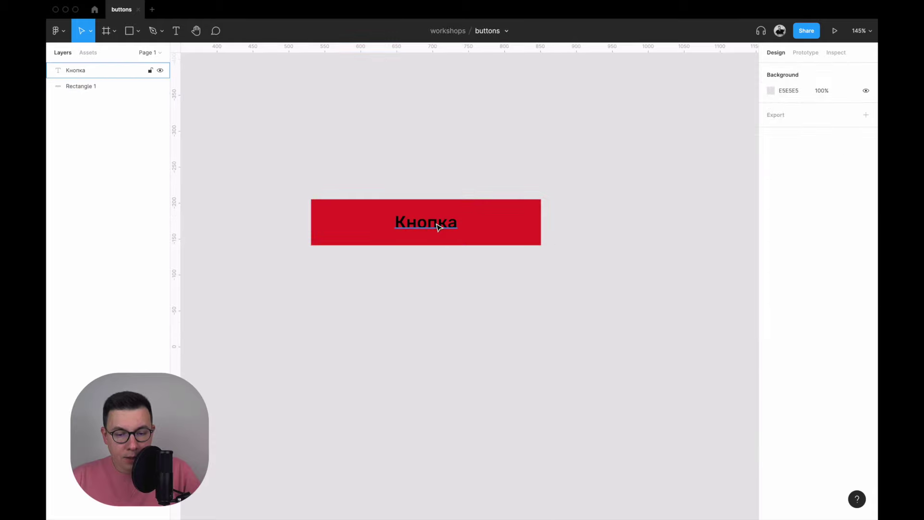
left_click(440, 221)
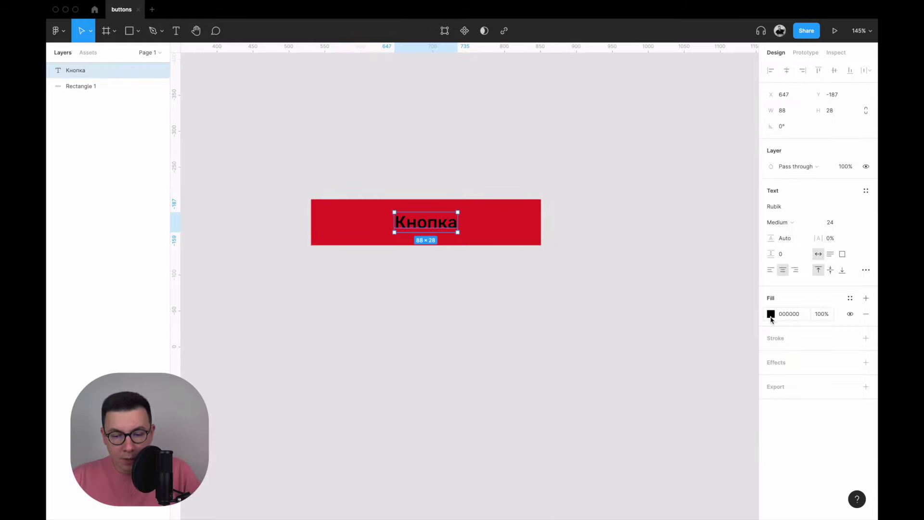
left_click(771, 314)
type("fff")
key("Return")
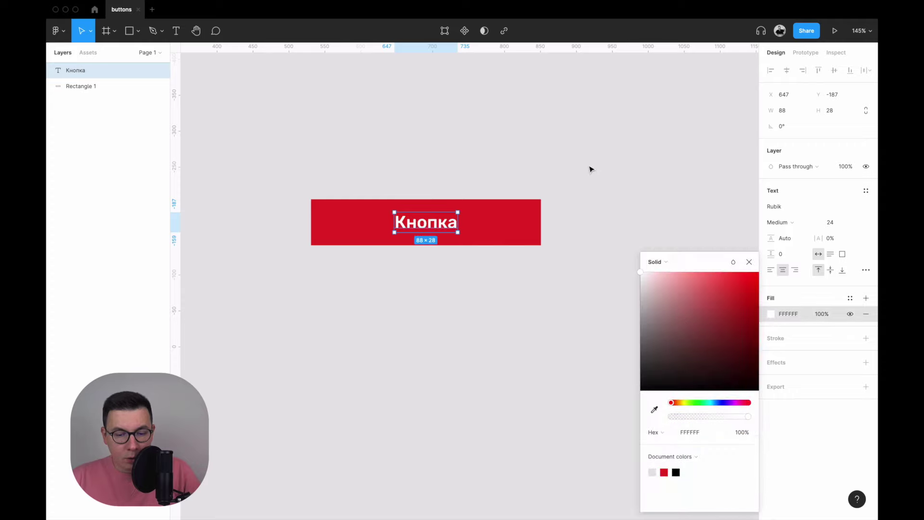
left_click(589, 168)
left_click_drag(559, 153, 309, 248)
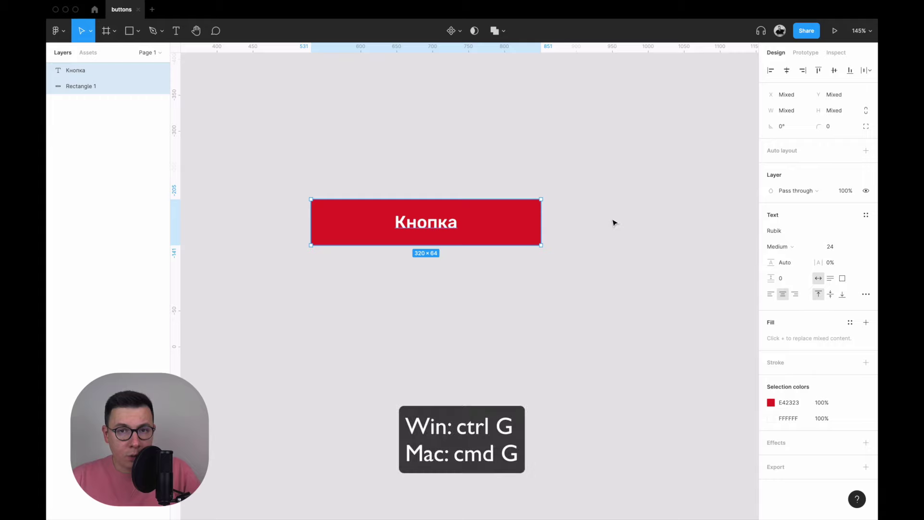
- Group the red rectangle and Кнопка label into Group 1 and move it up and left
right_click(494, 220)
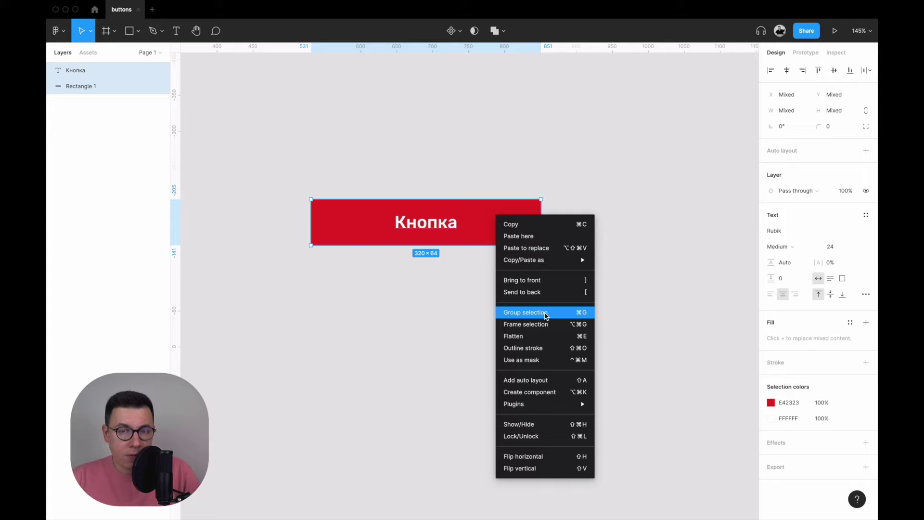
left_click(546, 315)
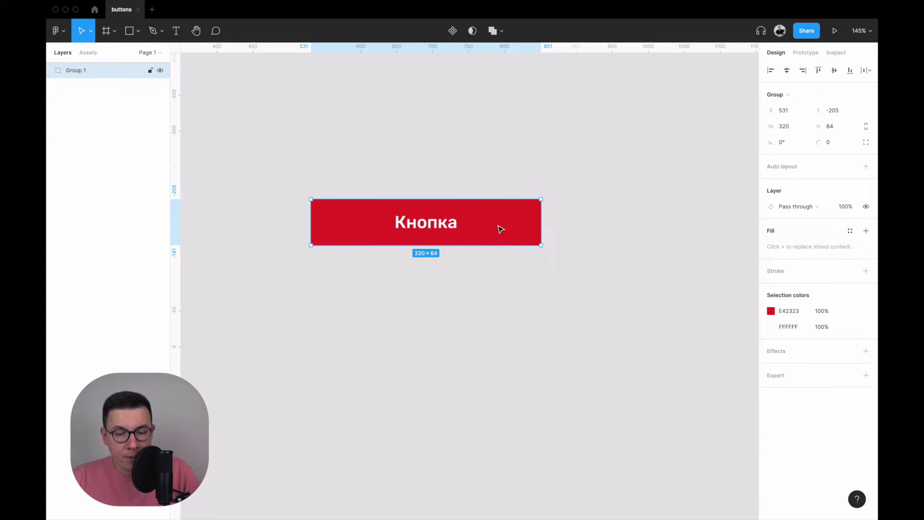
left_click_drag(539, 231, 526, 139)
left_click(482, 202)
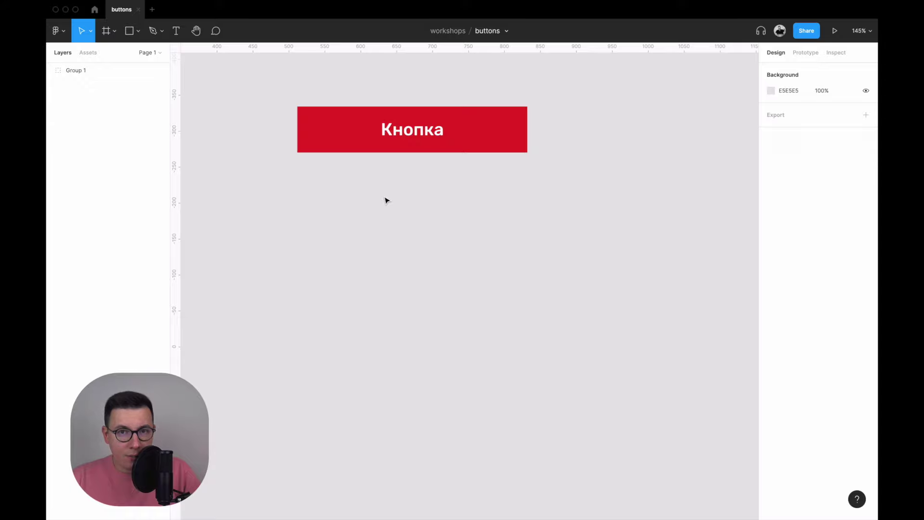
- Draw a new 320×64 frame below the red button
left_click(107, 32)
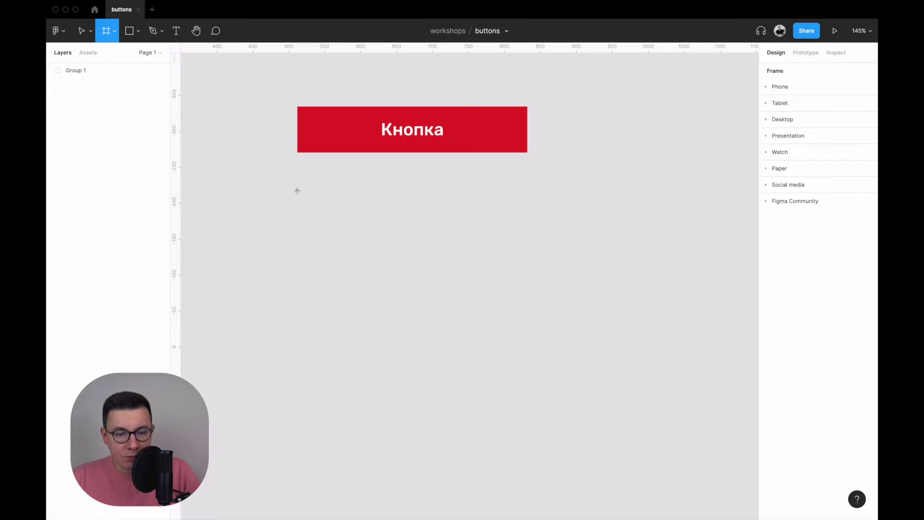
left_click_drag(302, 211, 523, 299)
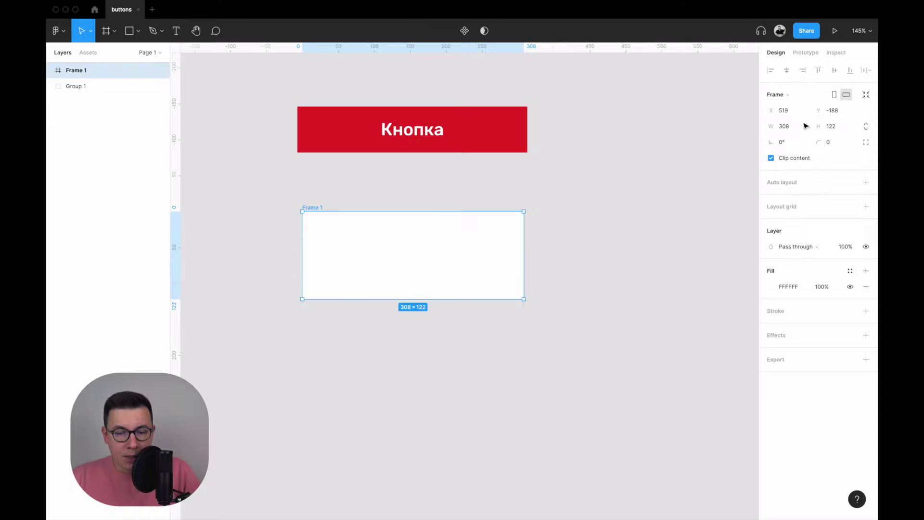
left_click(797, 128)
type("320")
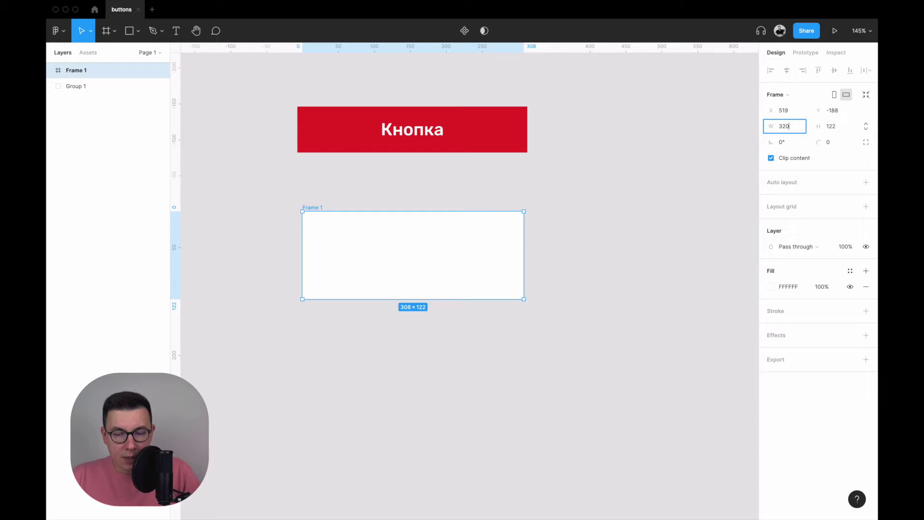
key("Return")
left_click(841, 131)
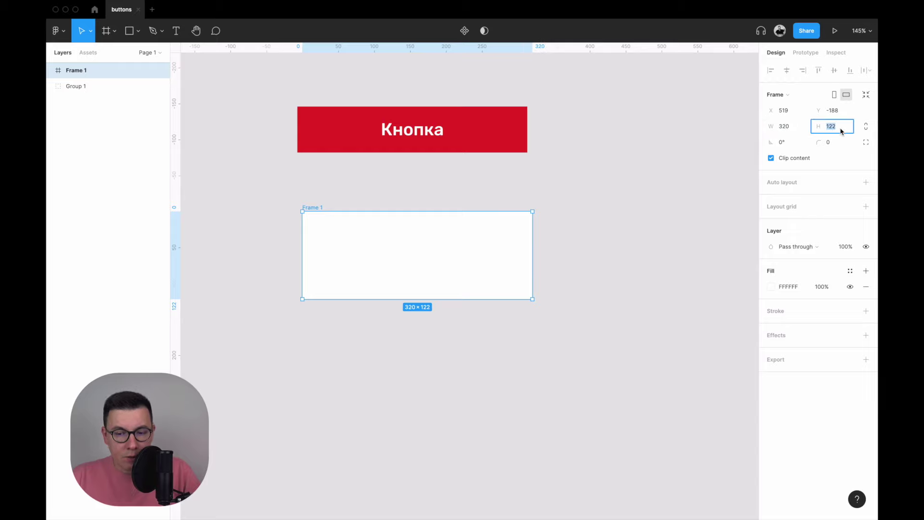
type("64")
key("Return")
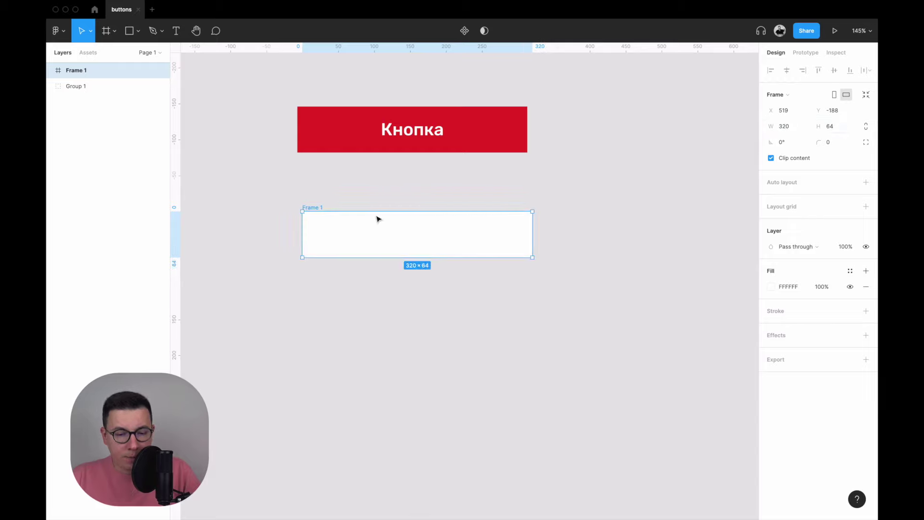
- Fill the frame blue 1753ED, place it under the red button, and copy the Кнопка label into it
left_click(772, 288)
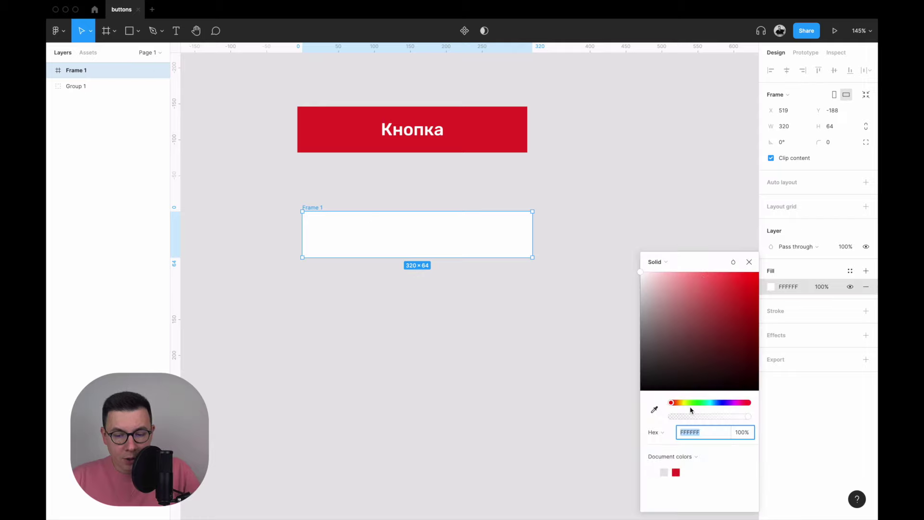
left_click(721, 403)
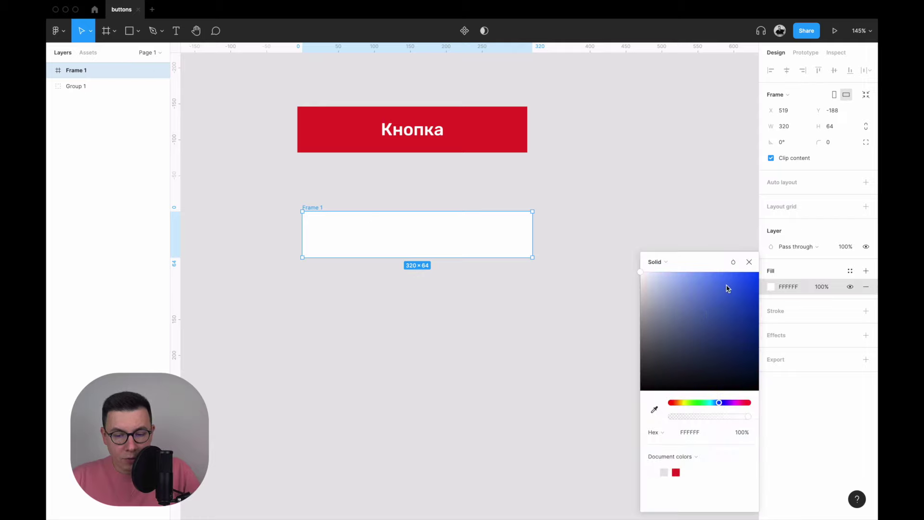
left_click_drag(746, 287, 749, 286)
left_click(331, 187)
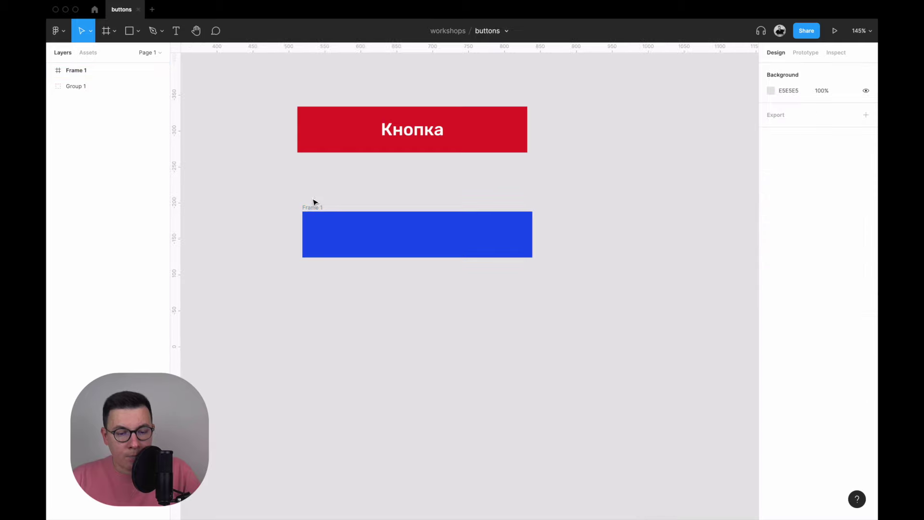
left_click_drag(309, 208, 309, 198)
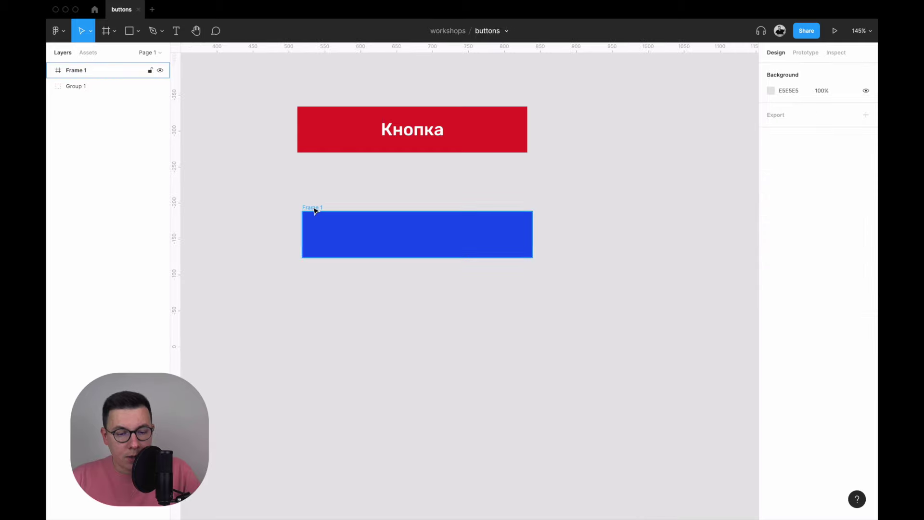
left_click(431, 139)
double_click(418, 131)
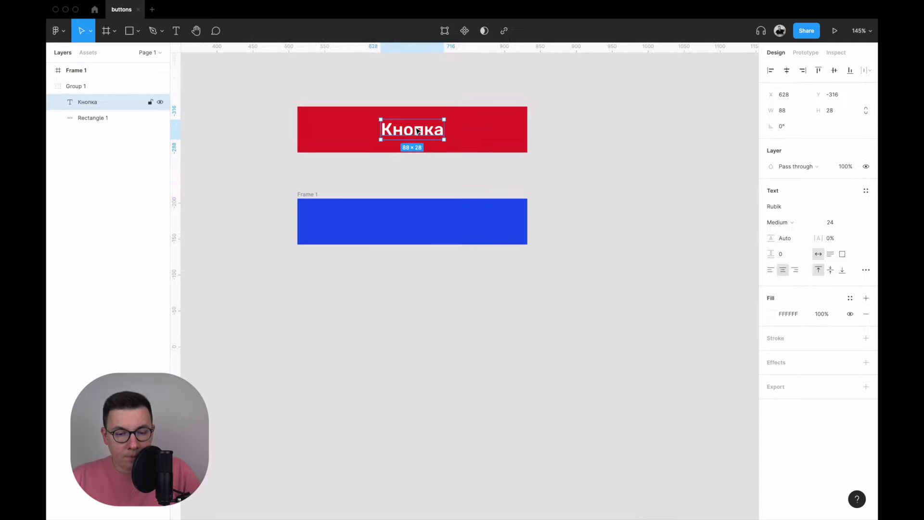
left_click_drag(420, 132, 422, 224)
- Give the red button group a corner radius of 32 for fully rounded ends
left_click(610, 227)
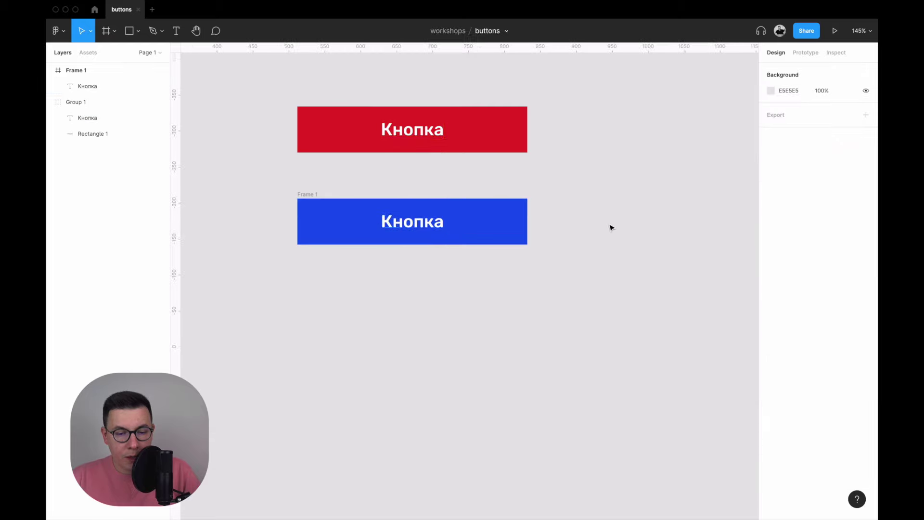
left_click(313, 195)
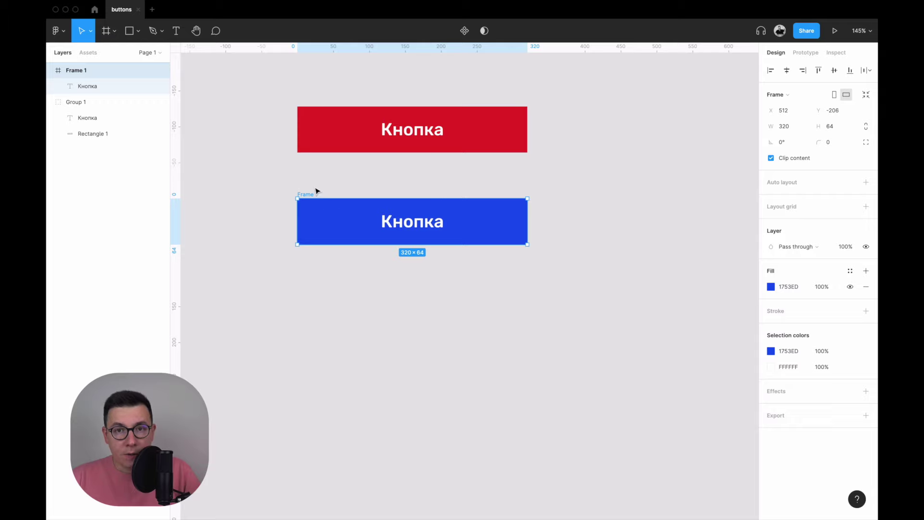
left_click_drag(303, 198, 303, 198)
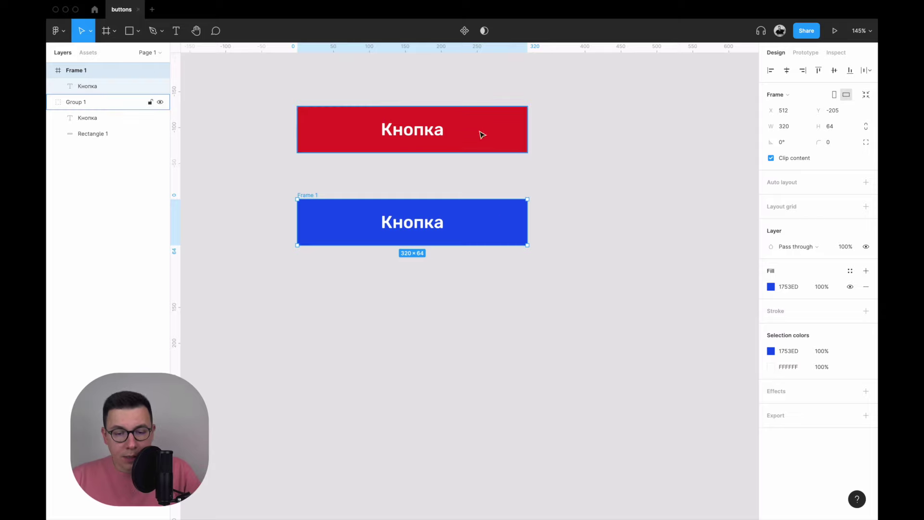
left_click(509, 122)
left_click(833, 147)
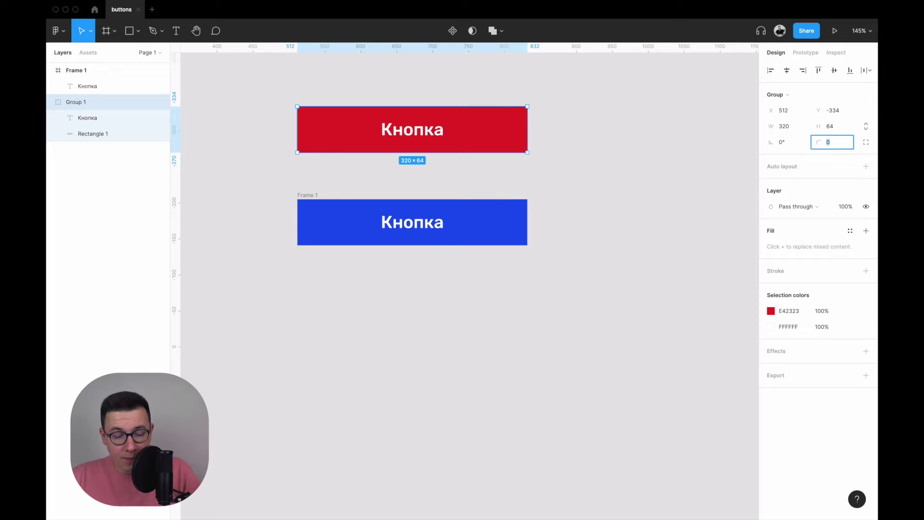
type("32")
key("Return")
left_click(626, 190)
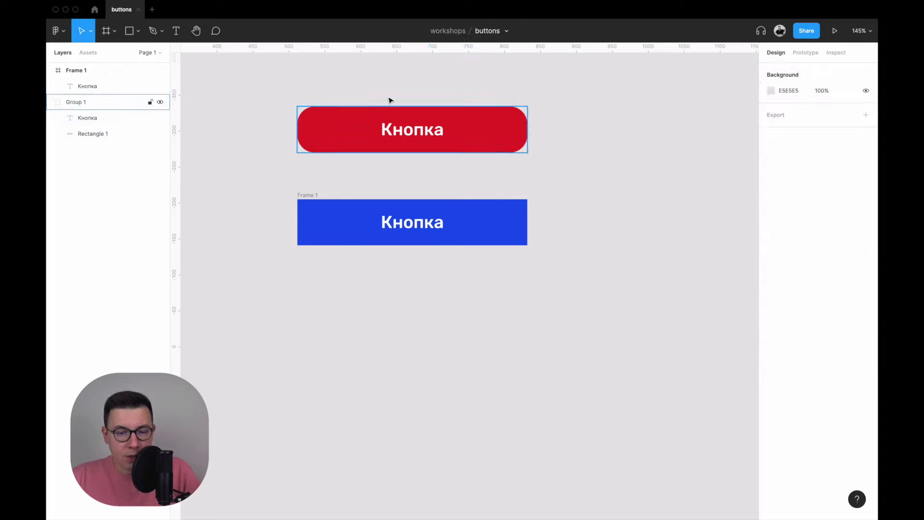
- Set the blue frame's corner radius to 24 and move it closer beneath the red button
left_click(307, 193)
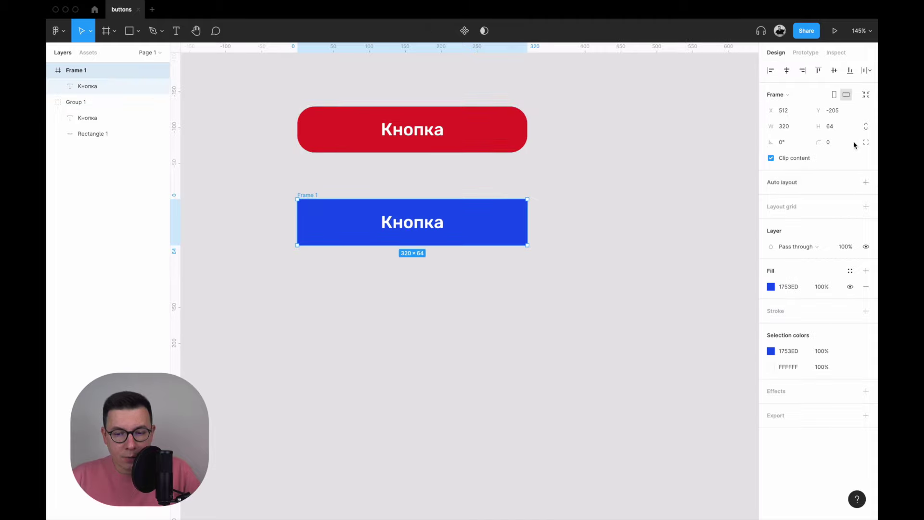
left_click(837, 128)
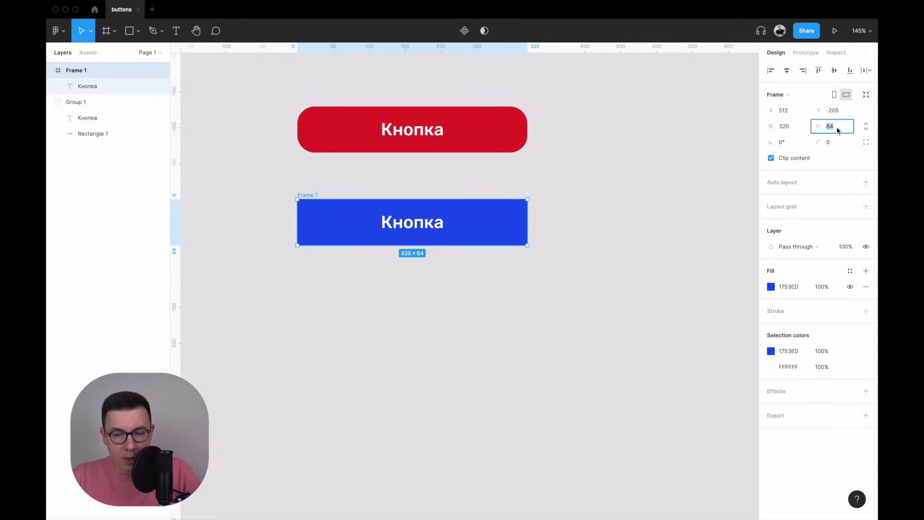
left_click(837, 143)
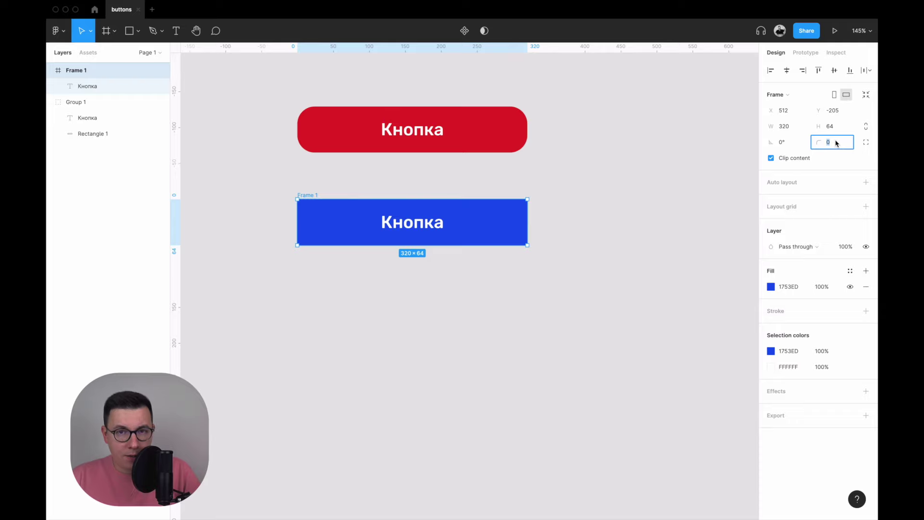
type("24")
key("Return")
left_click(599, 213)
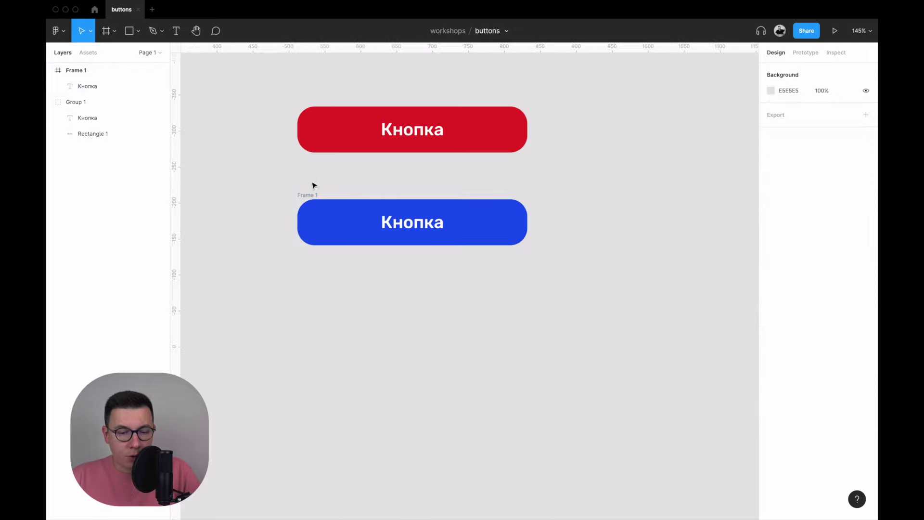
left_click_drag(301, 196, 301, 189)
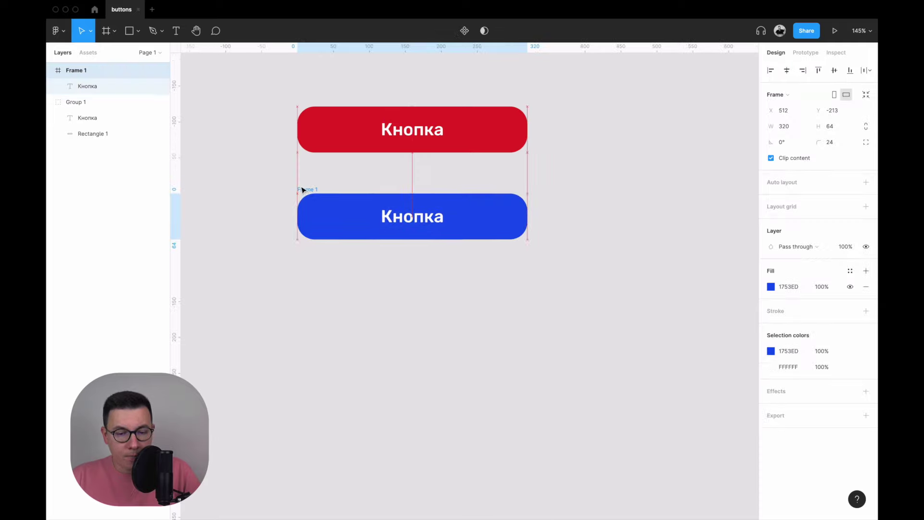
left_click(524, 387)
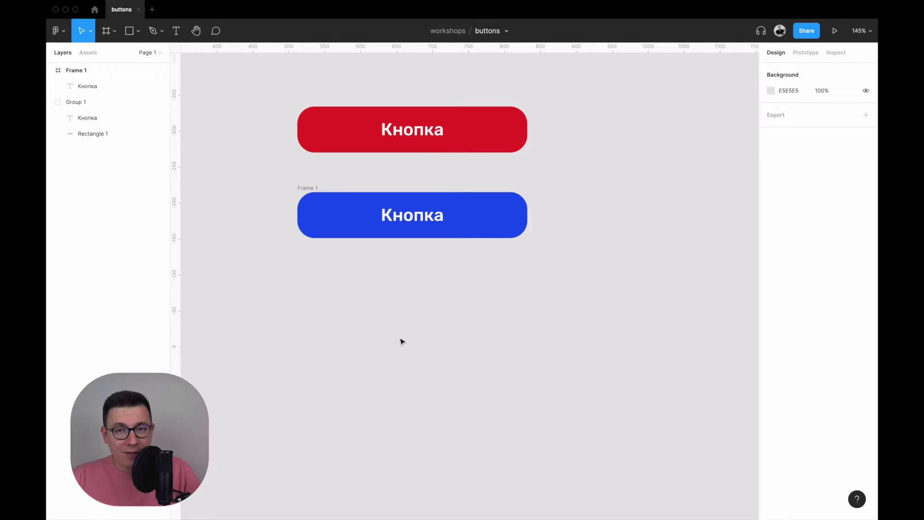
- Copy the Кнопка text below the blue button and wrap it in a centred auto-layout frame
left_click(412, 216)
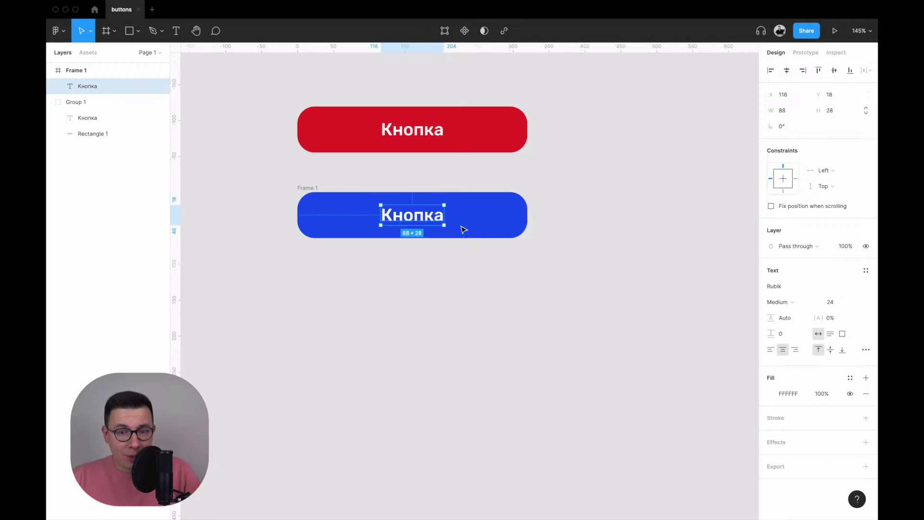
left_click_drag(442, 340, 415, 325)
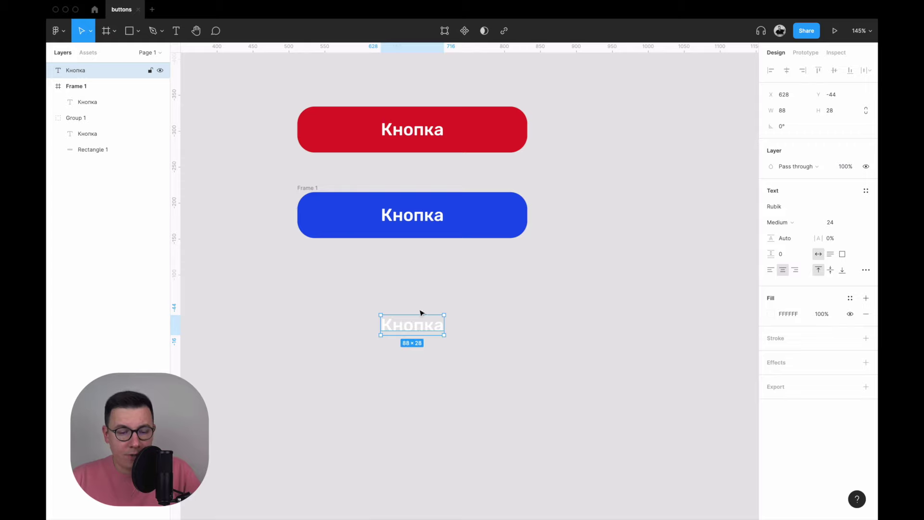
key("shift+a")
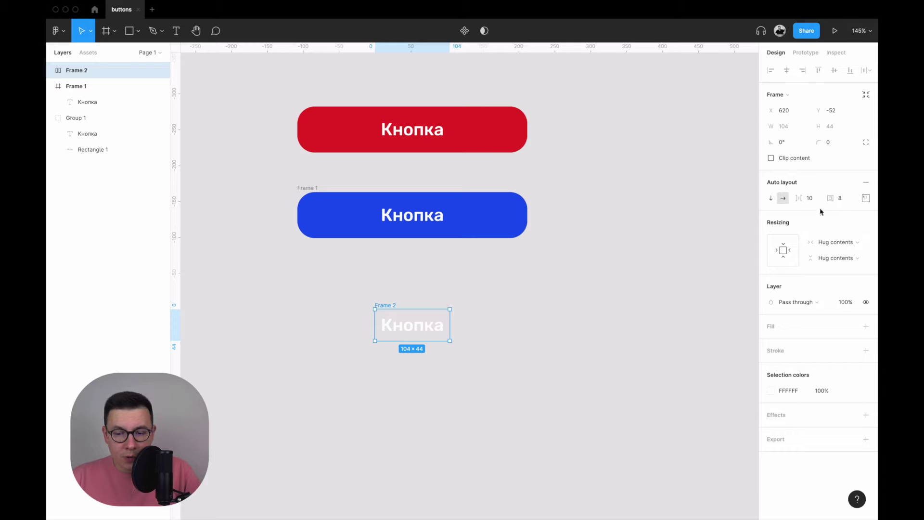
left_click(866, 199)
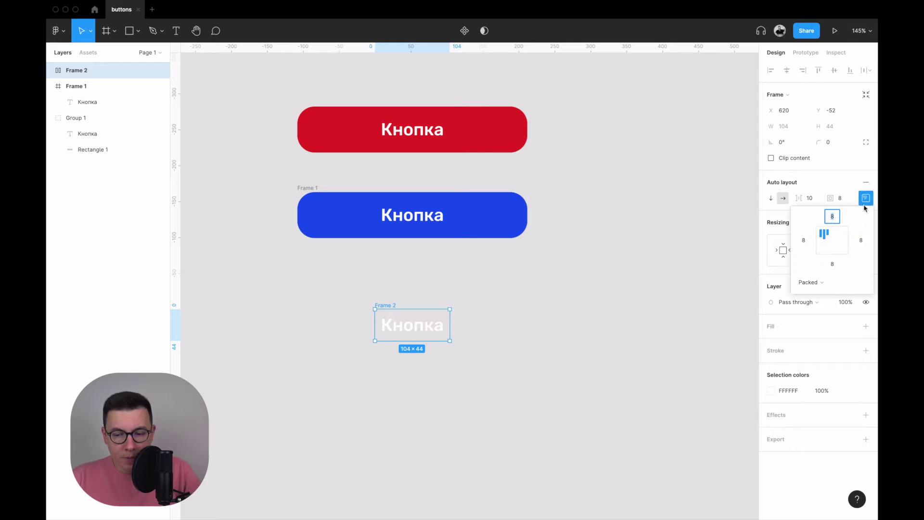
left_click(834, 241)
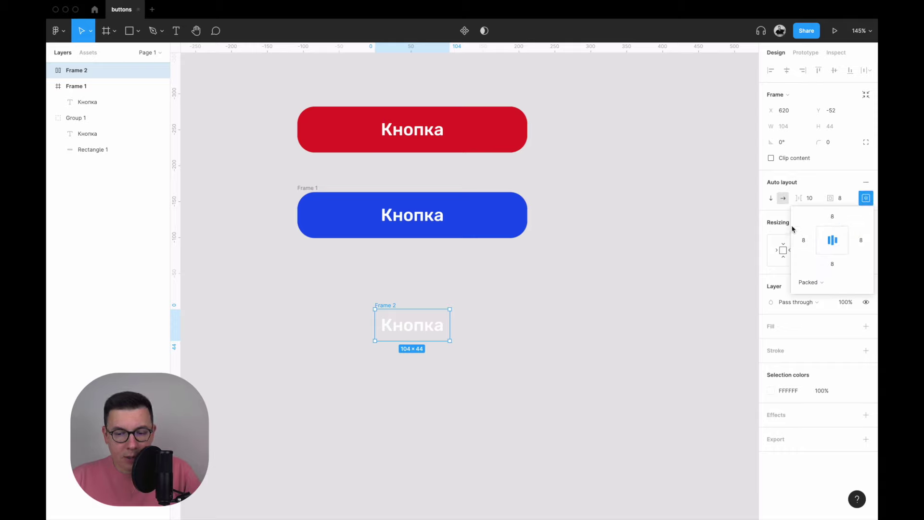
left_click(807, 241)
type("64")
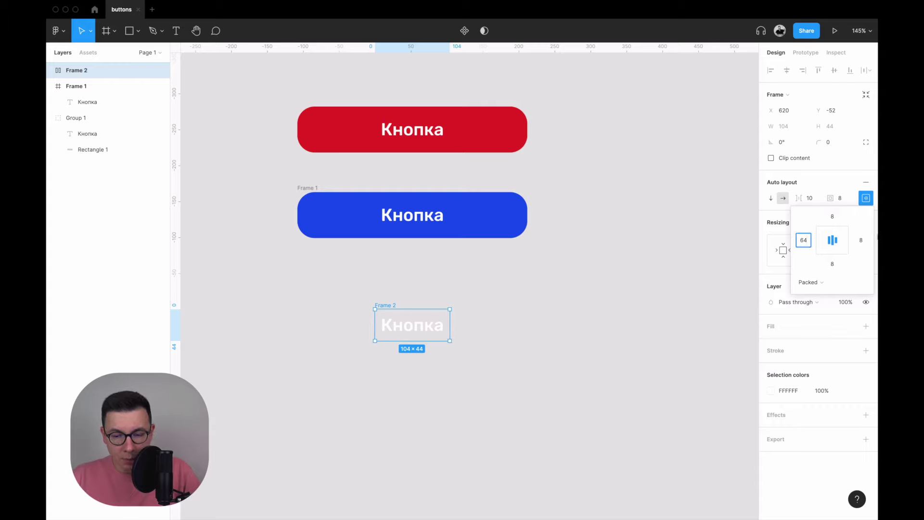
- Give Frame 2 a right padding of 64 and move it up-left below the blue button
left_click(860, 240)
type("64")
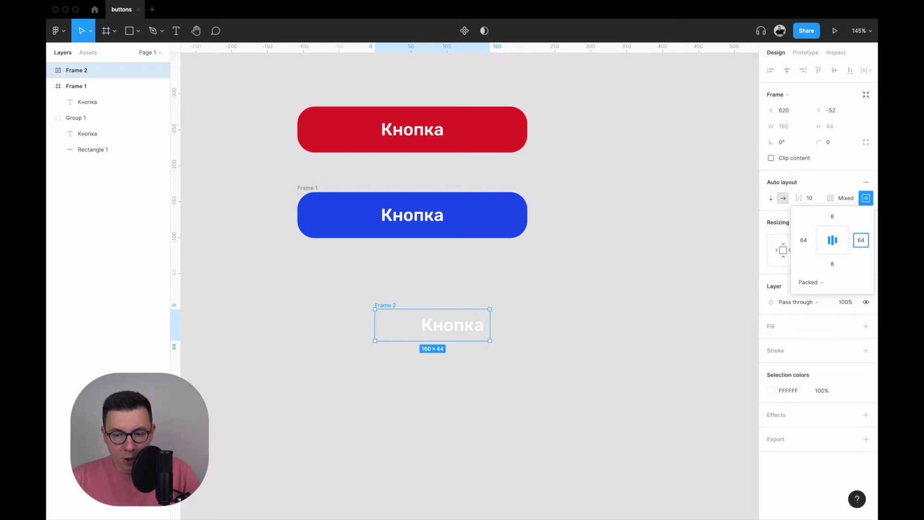
key("Return")
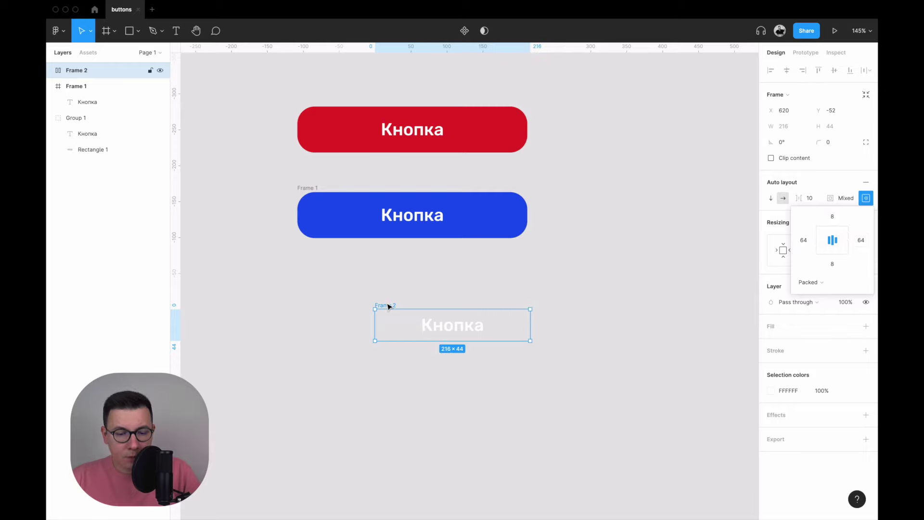
left_click_drag(387, 306, 348, 285)
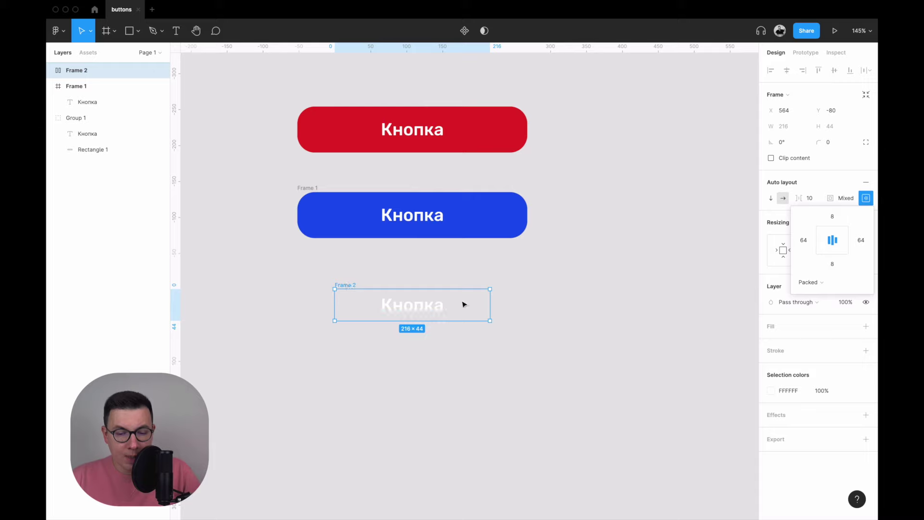
double_click(421, 301)
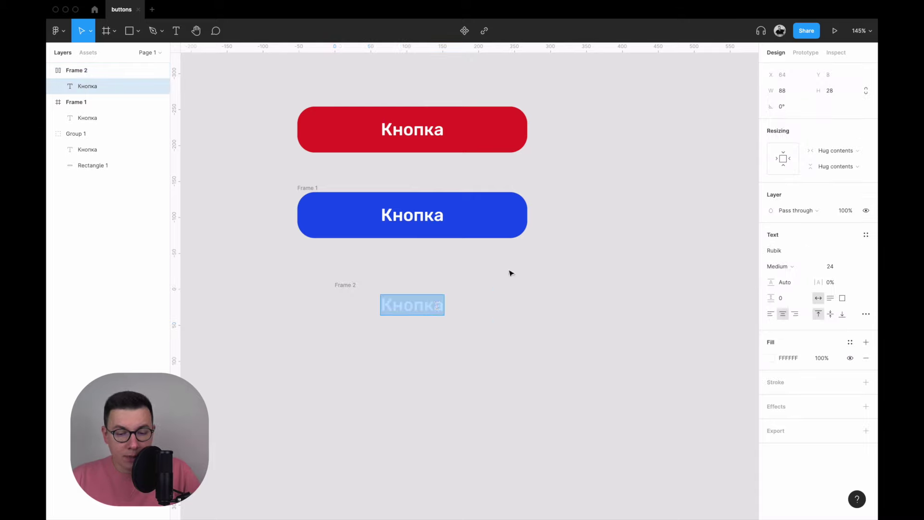
key("Escape")
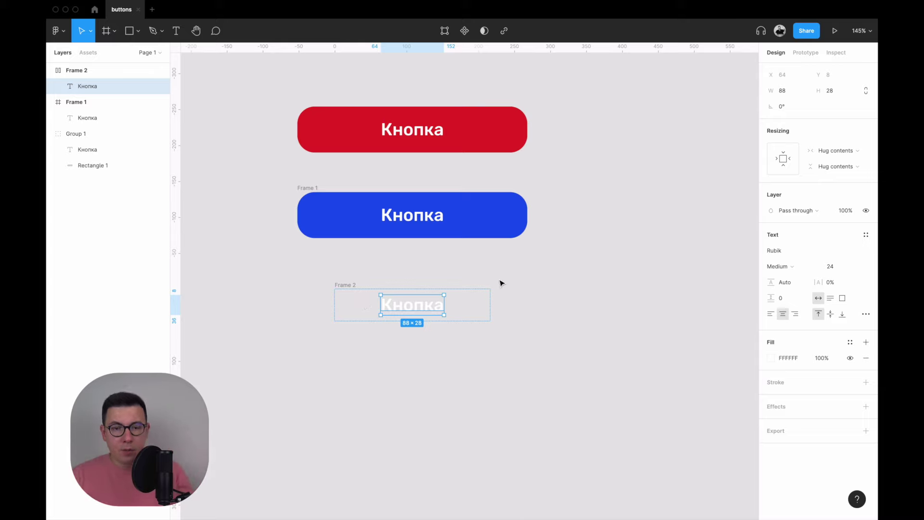
left_click(346, 286)
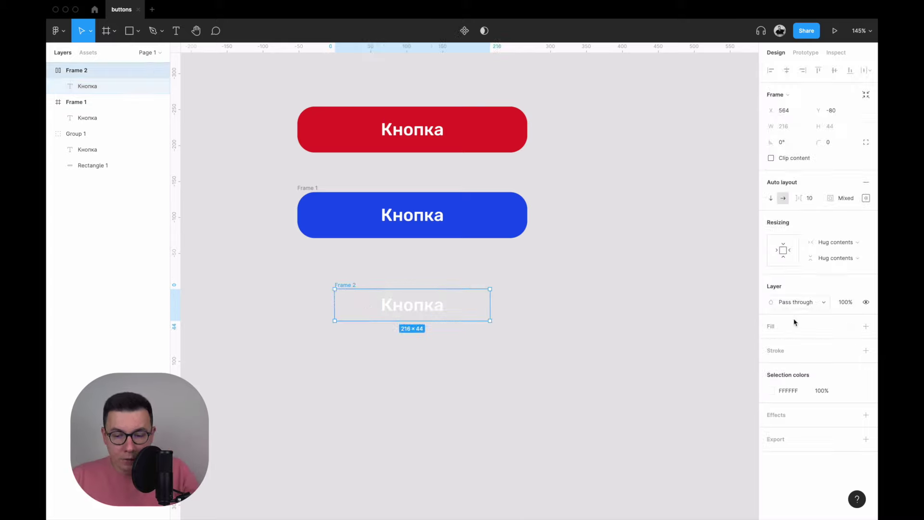
- Fill Frame 2 with green 2FAD0F and stretch it to 64px tall
left_click(865, 326)
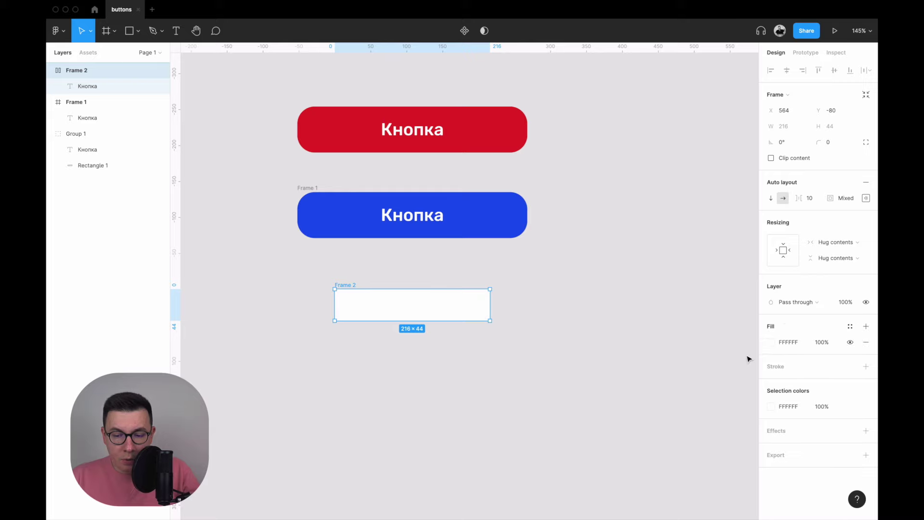
left_click(772, 342)
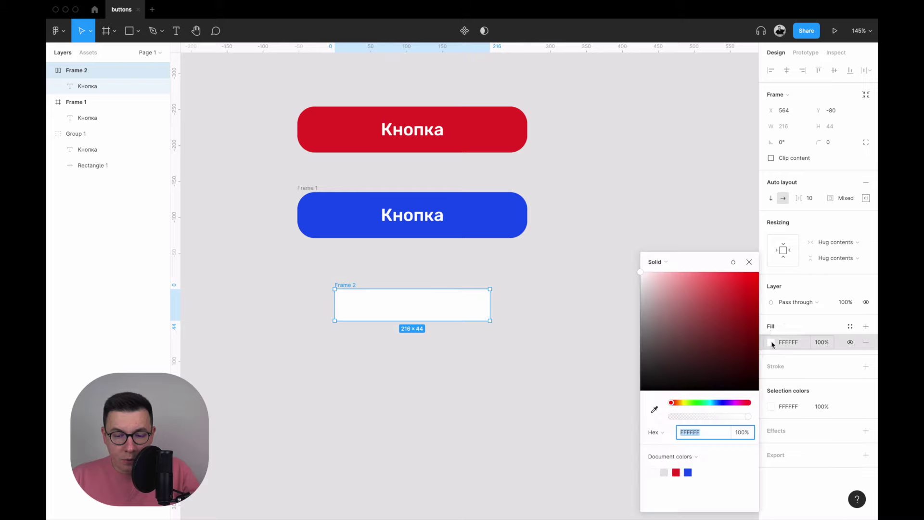
left_click(694, 402)
left_click(741, 291)
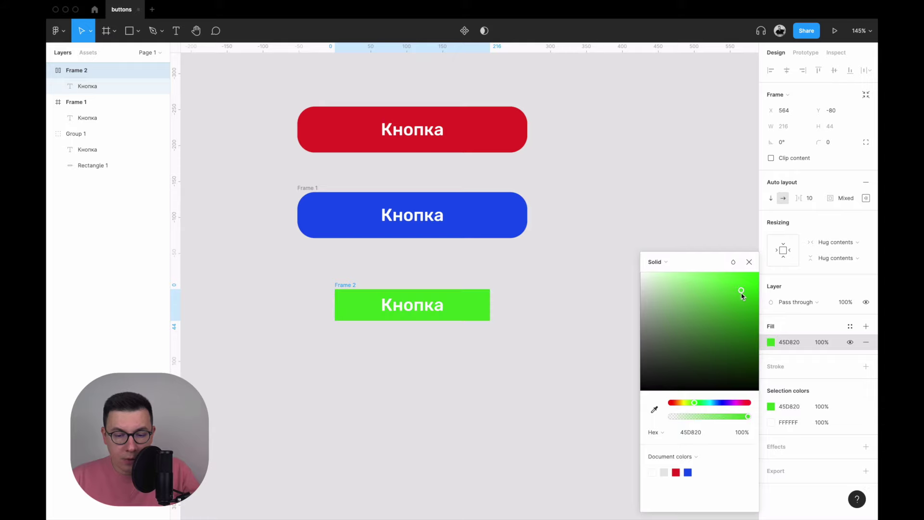
left_click_drag(747, 302, 748, 309)
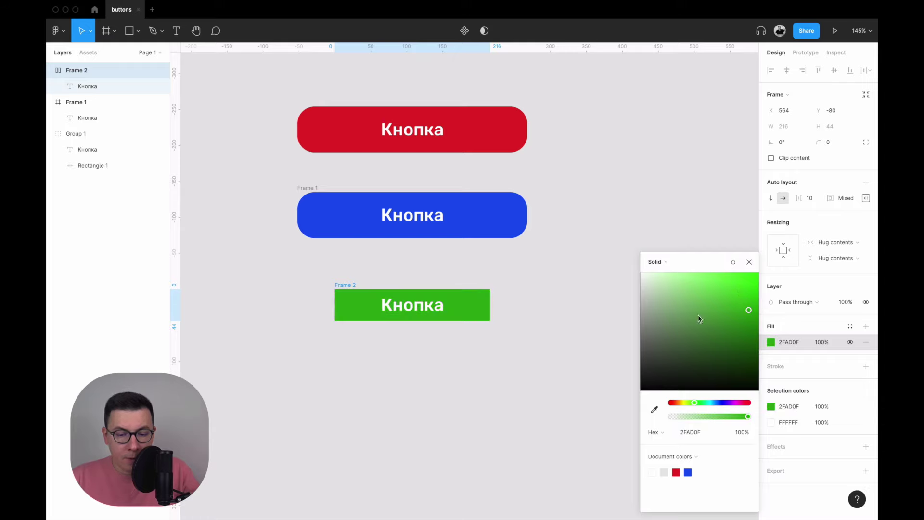
left_click(533, 299)
left_click_drag(341, 287, 335, 280)
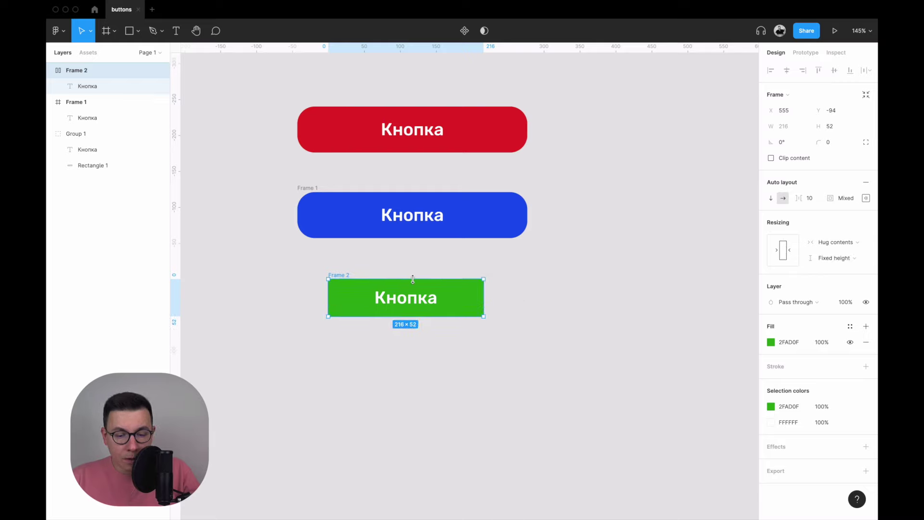
left_click_drag(412, 277, 413, 274)
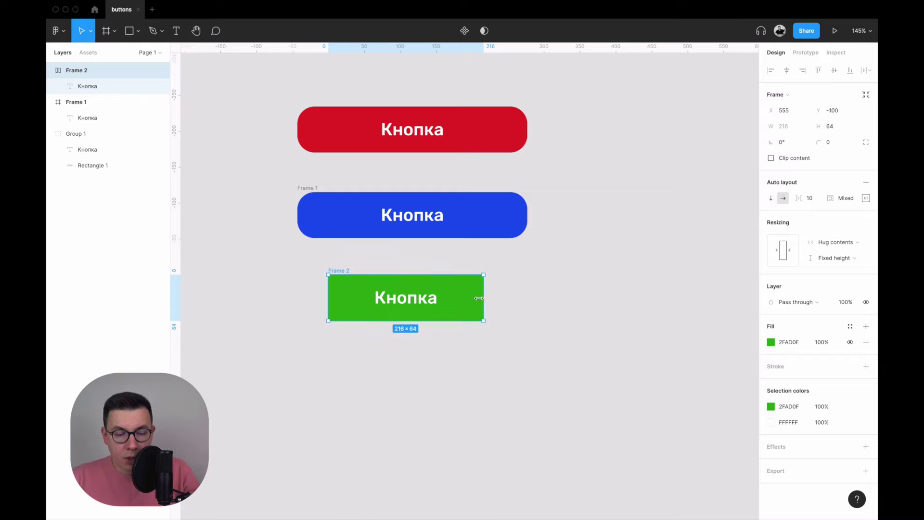
- Edit the Кнопка label text and shift the green button slightly right
double_click(412, 301)
left_click(427, 297)
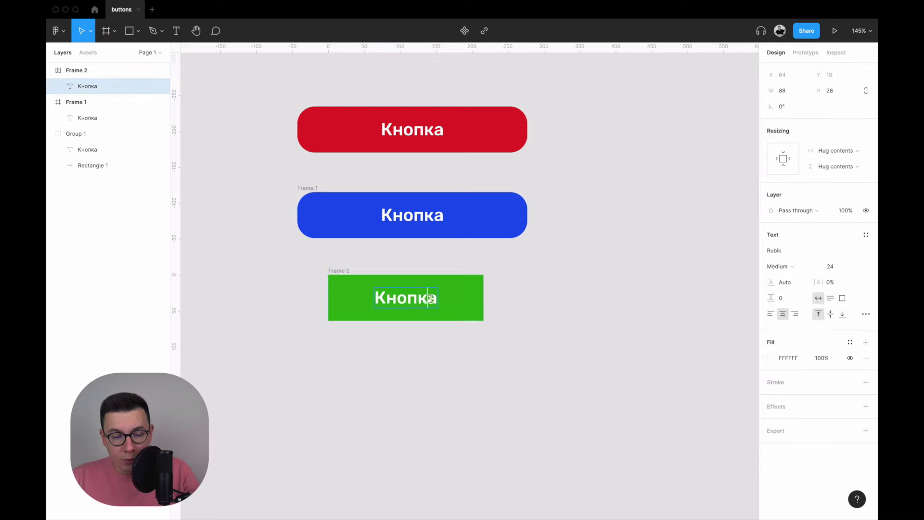
left_click(438, 298)
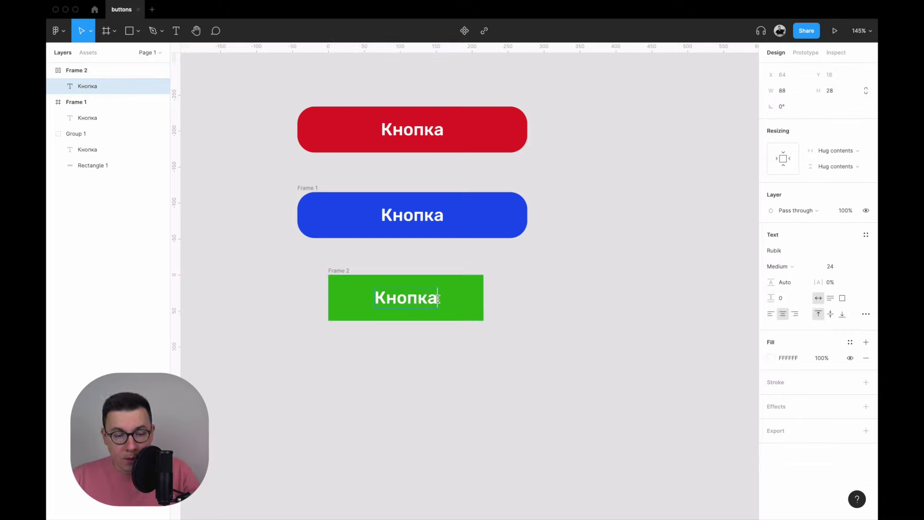
type("авапвап ")
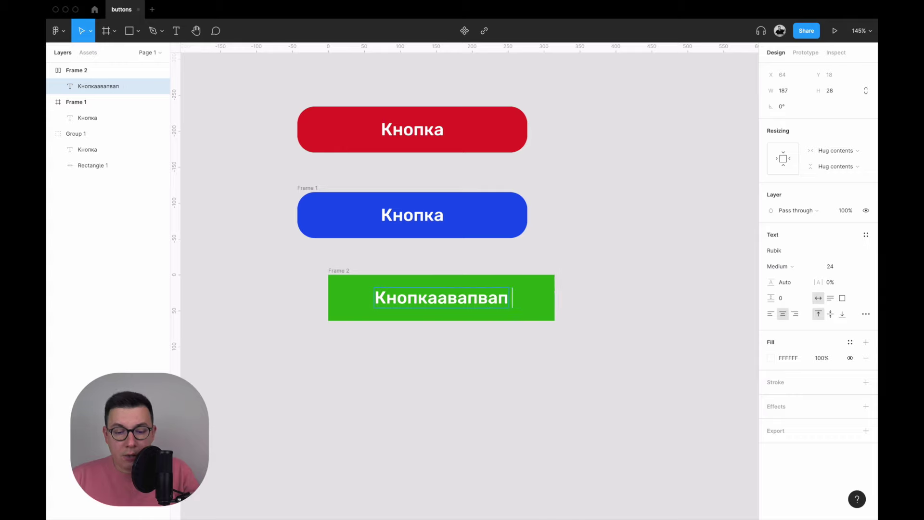
type("впв")
key("BackSpace")
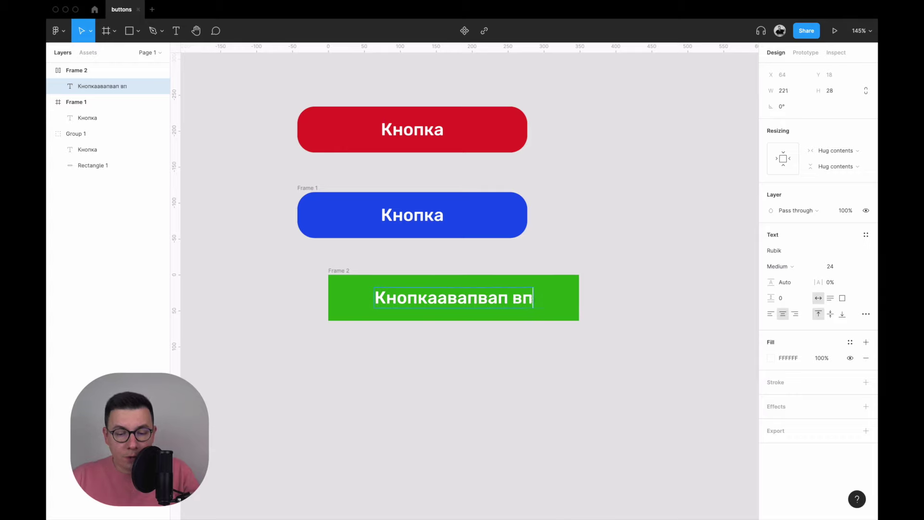
key("BackSpace")
key("BackSpace")
key("BackSpace")
key("BackSpace")
key("BackSpace")
key("BackSpace")
key("BackSpace")
key("BackSpace")
key("BackSpace")
key("BackSpace")
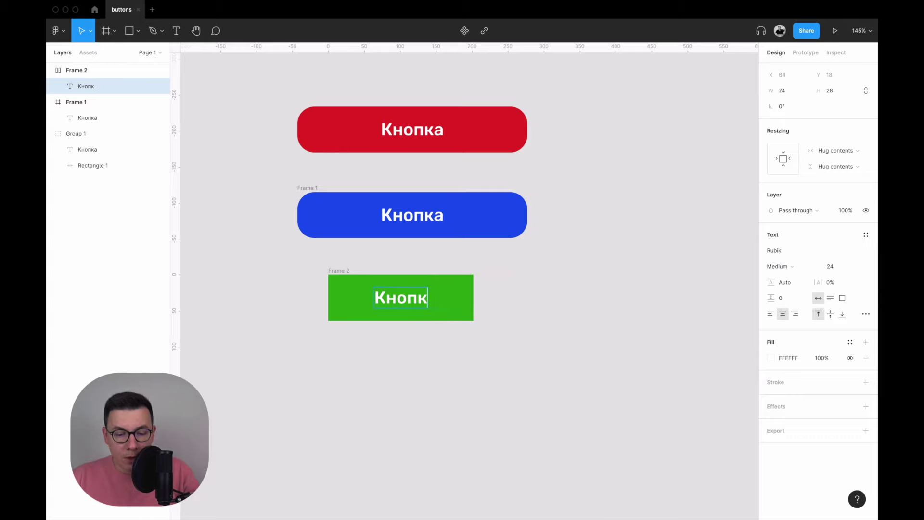
type("а")
key("Escape")
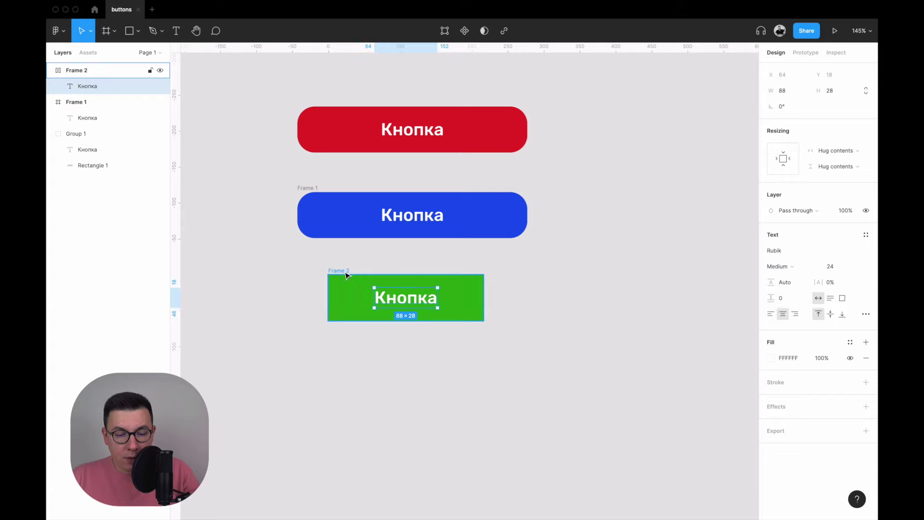
left_click_drag(344, 273, 353, 270)
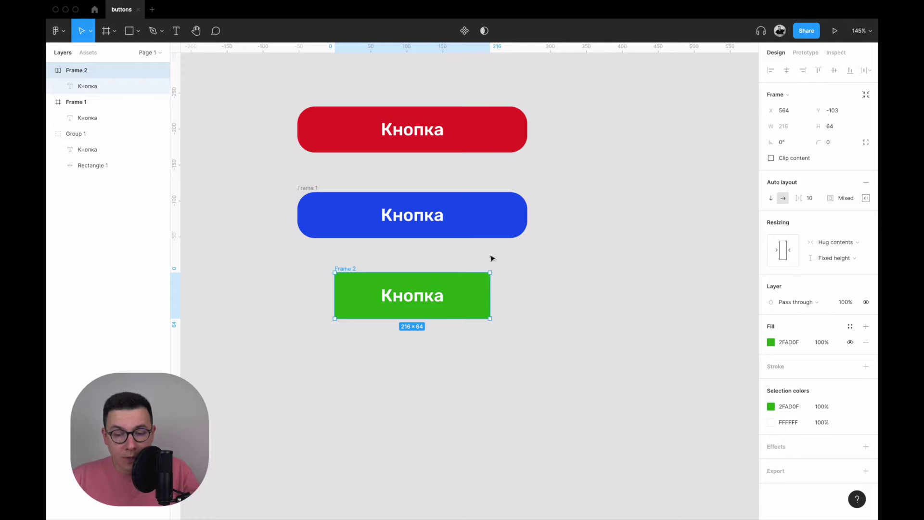
- Give the green button a 24px corner radius
left_click(865, 198)
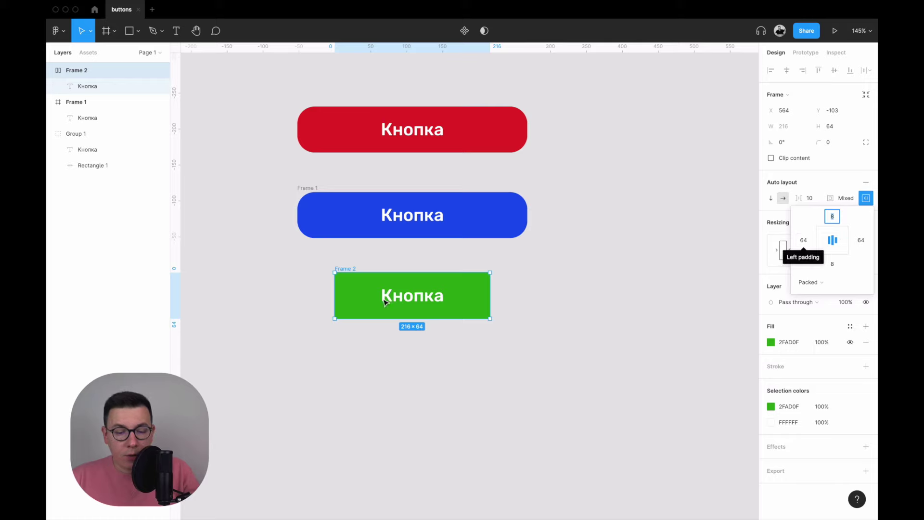
left_click(564, 288)
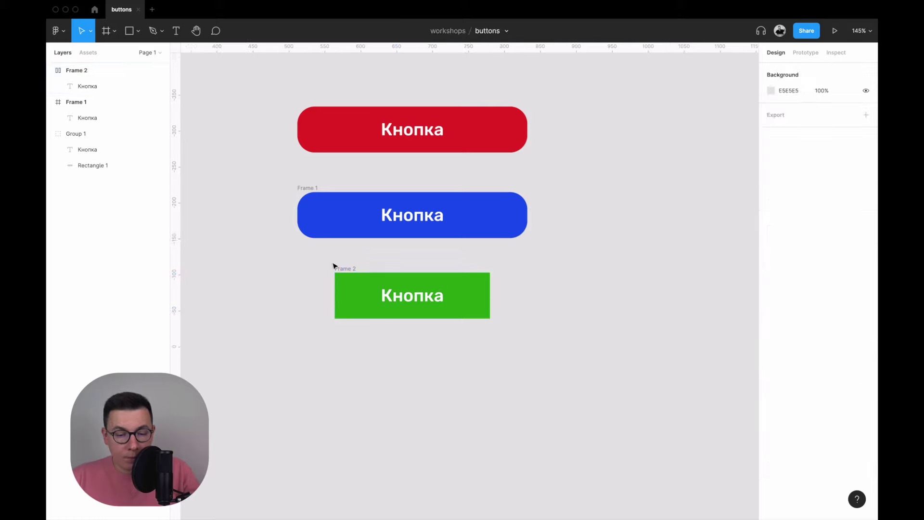
left_click(344, 268)
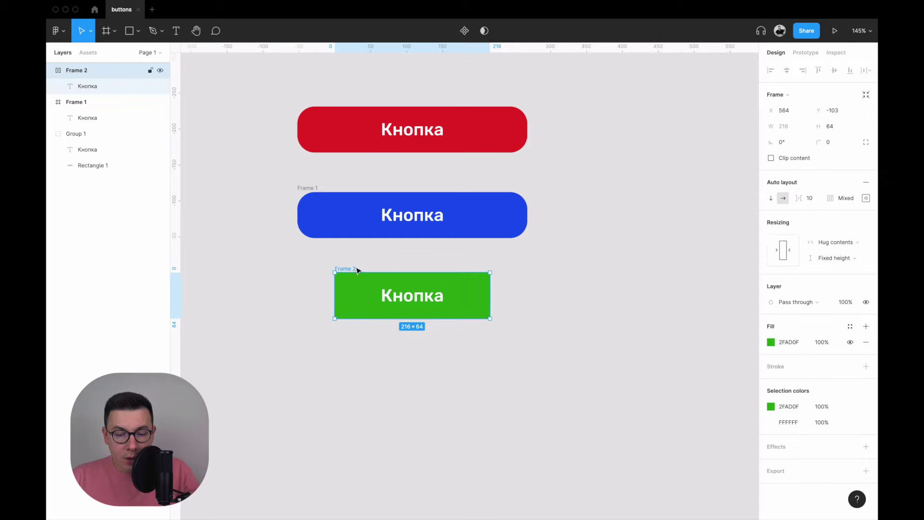
left_click(835, 146)
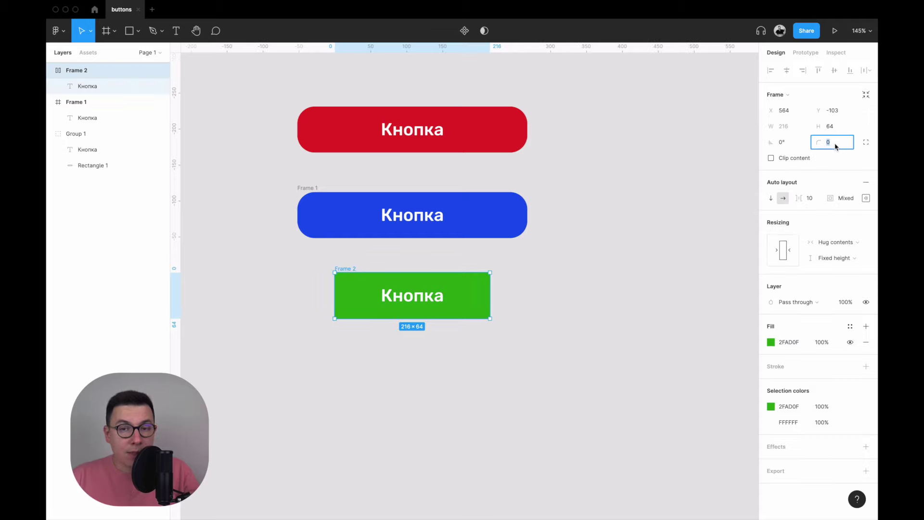
type("24")
key("Return")
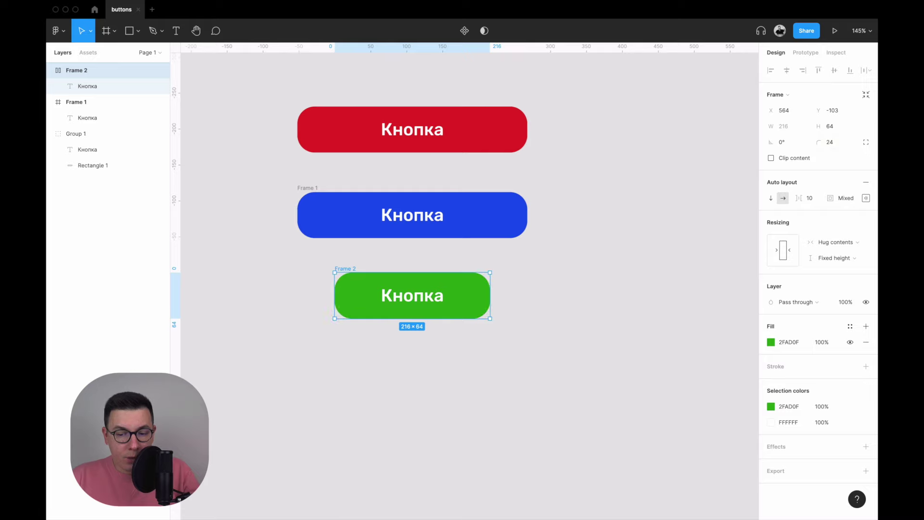
- Move the green button down to sit 55px below the blue button
left_click(595, 340)
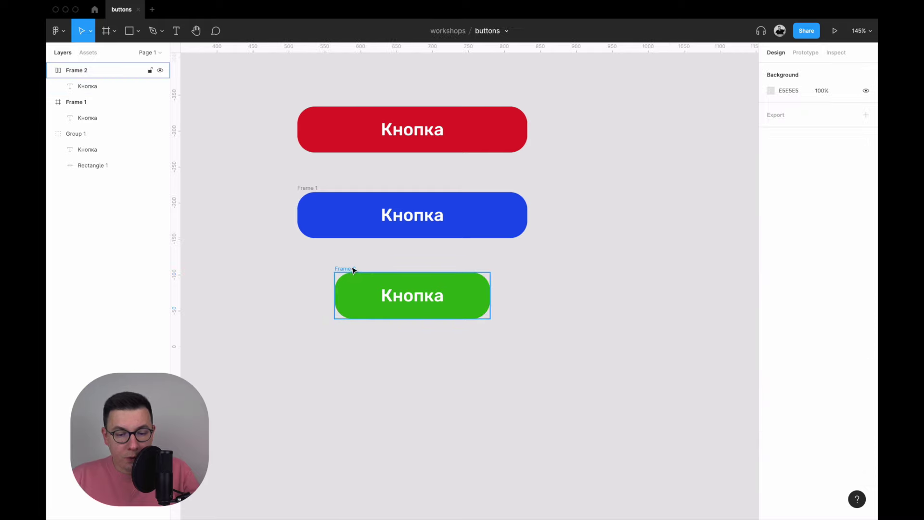
left_click_drag(353, 270, 352, 274)
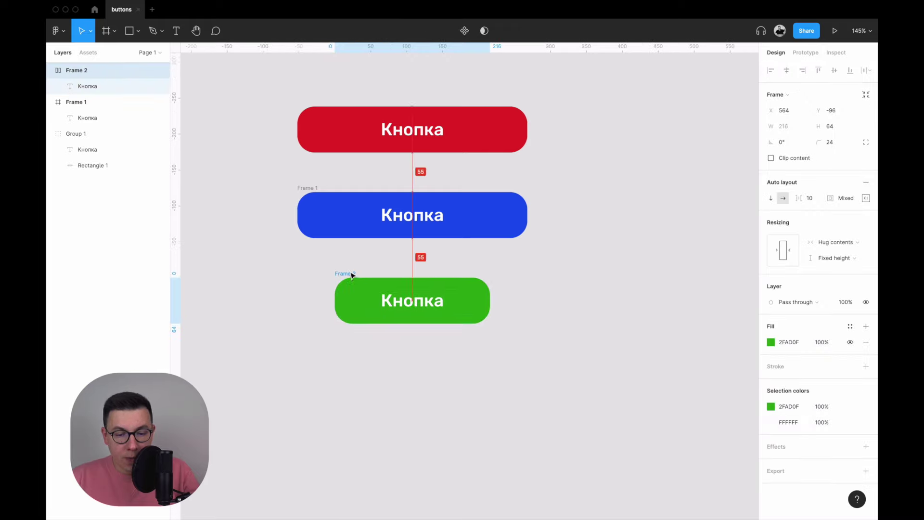
left_click(559, 273)
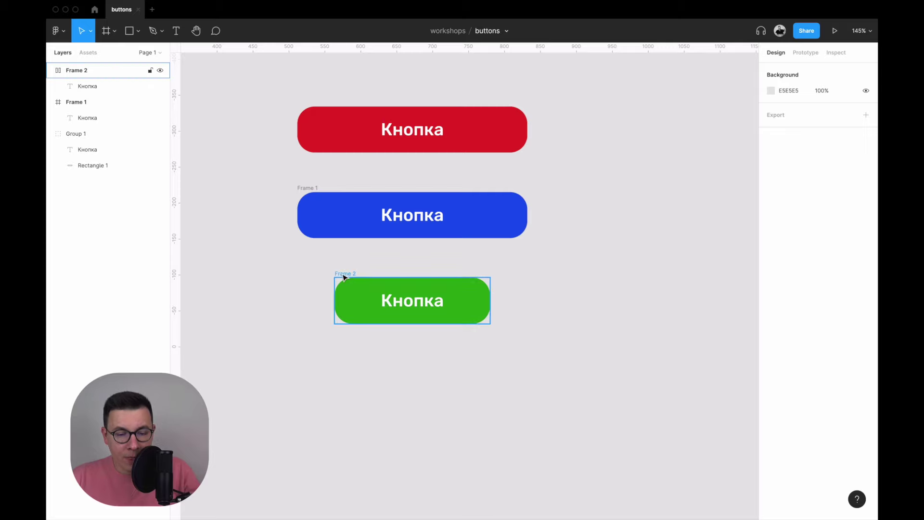
- Copy the green button to the right as an outlined version: 4px 2FAD0F stroke, no fill, green label
mouse_move(342, 280)
left_mouse_down()
mouse_move(343, 294)
mouse_move(537, 294)
left_mouse_up()
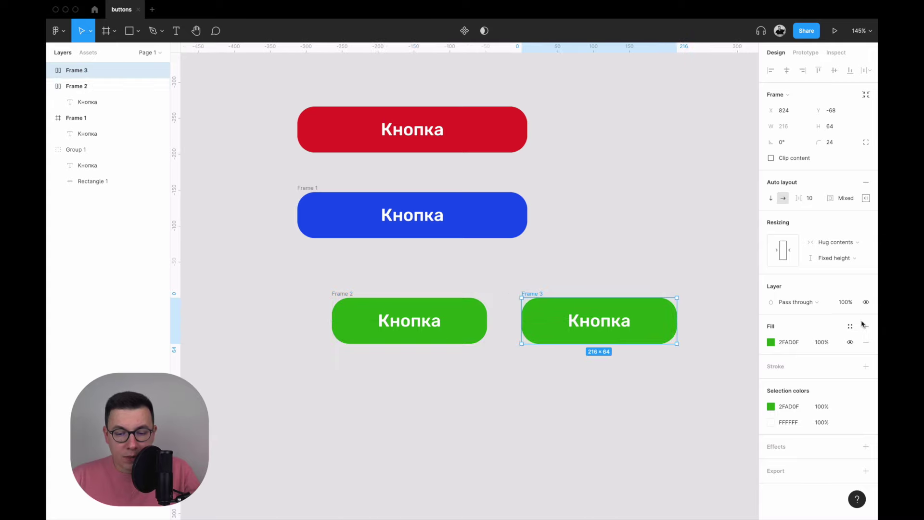
left_click(865, 366)
left_click(783, 401)
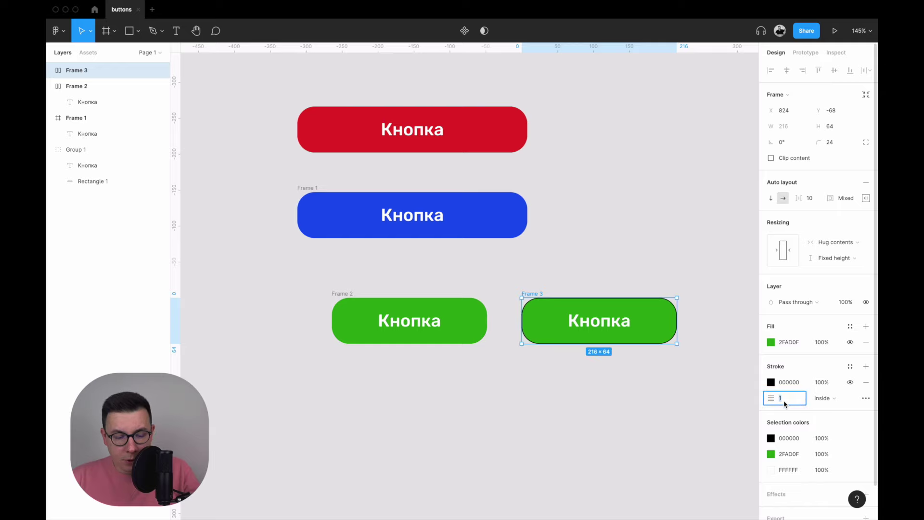
type("4")
key("Return")
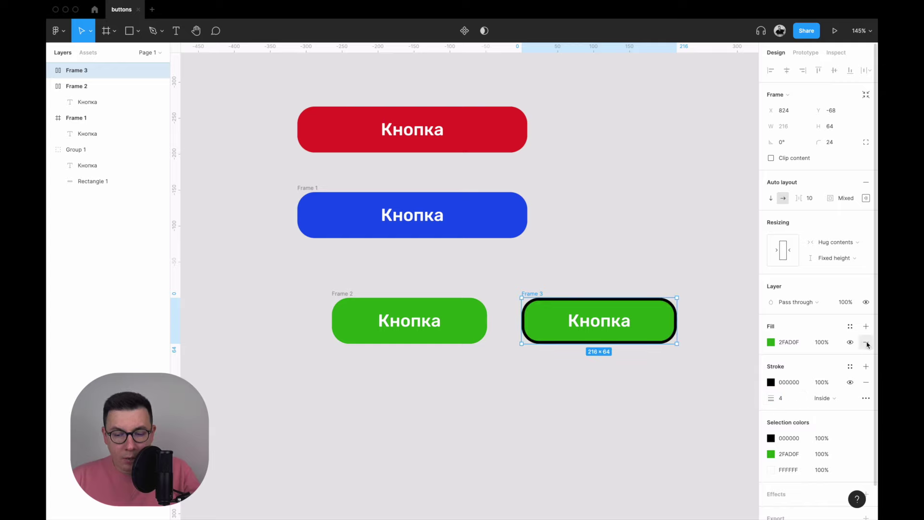
left_click(866, 342)
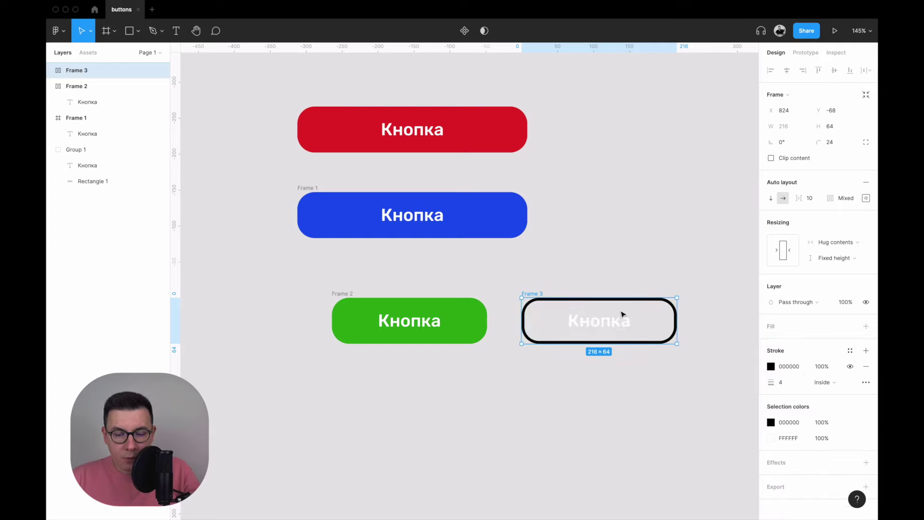
left_click(771, 367)
left_click(687, 472)
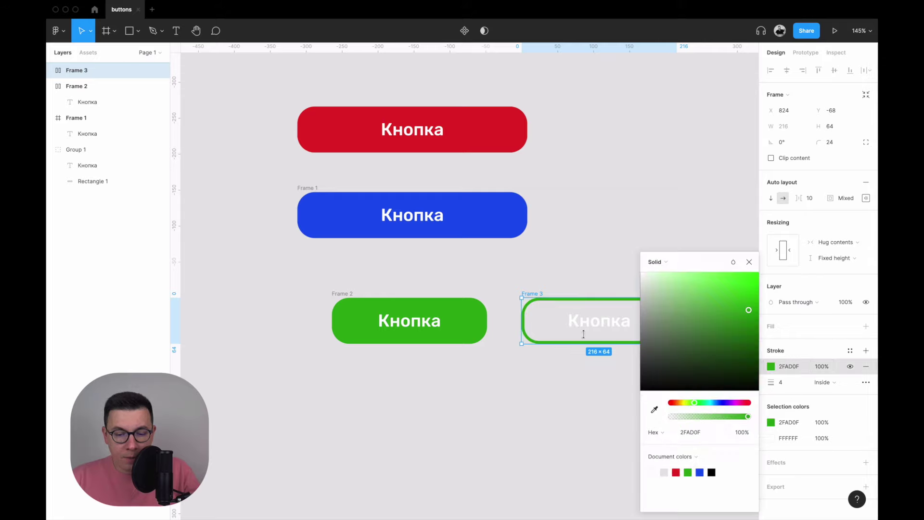
left_click(603, 320)
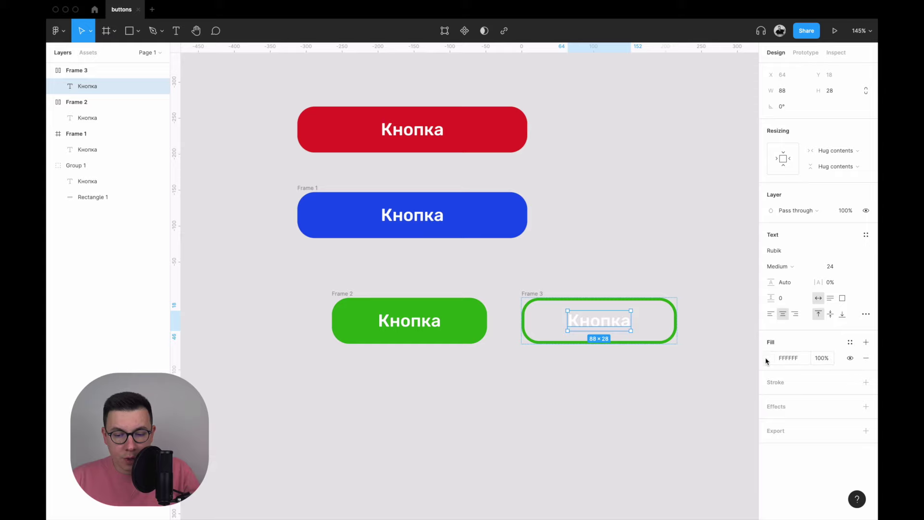
left_click(770, 358)
left_click(667, 469)
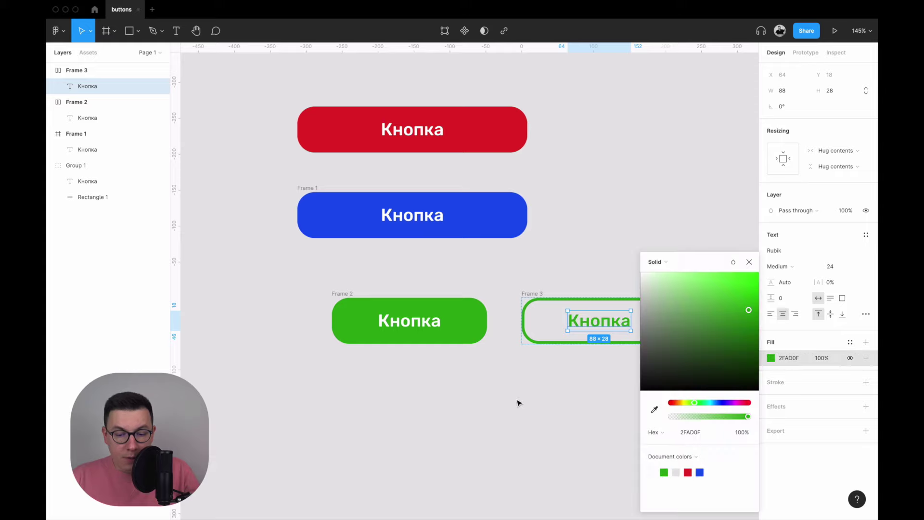
left_click(541, 250)
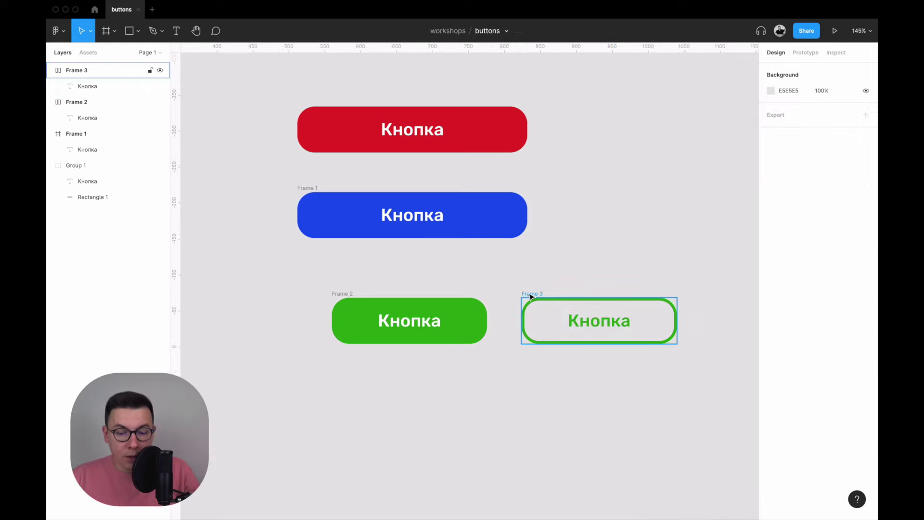
- Line up the filled and outlined green buttons side by side under the blue button
left_click_drag(530, 296, 535, 296)
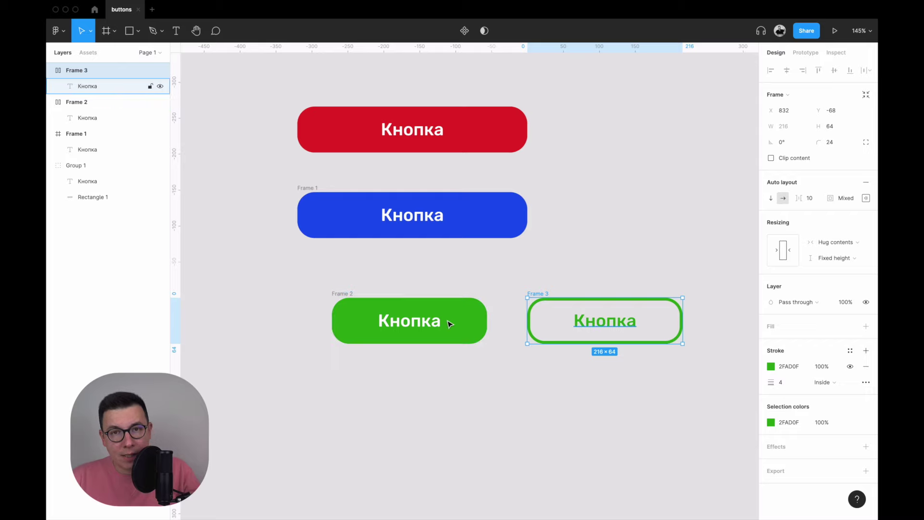
left_click_drag(323, 295, 304, 291)
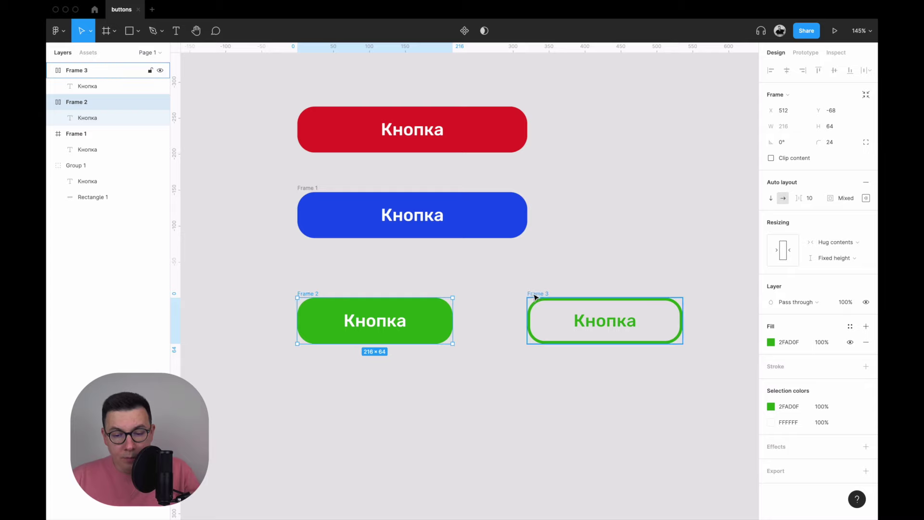
mouse_move(523, 292)
left_mouse_down()
mouse_move(487, 292)
mouse_move(505, 294)
mouse_move(488, 208)
mouse_move(500, 295)
left_mouse_up()
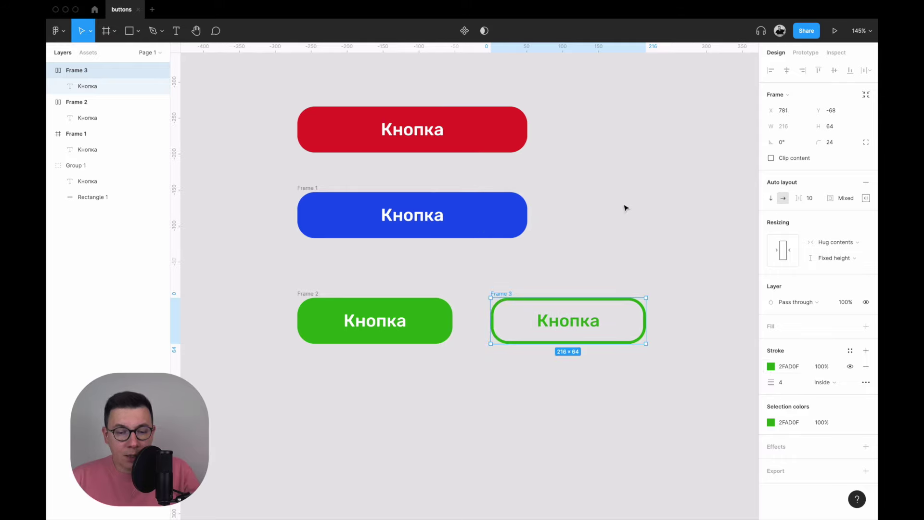
scroll(625, 207, "down", 3, "ctrl")
- Draw a new 746×657 Frame 4 enclosing all four buttons
key("f")
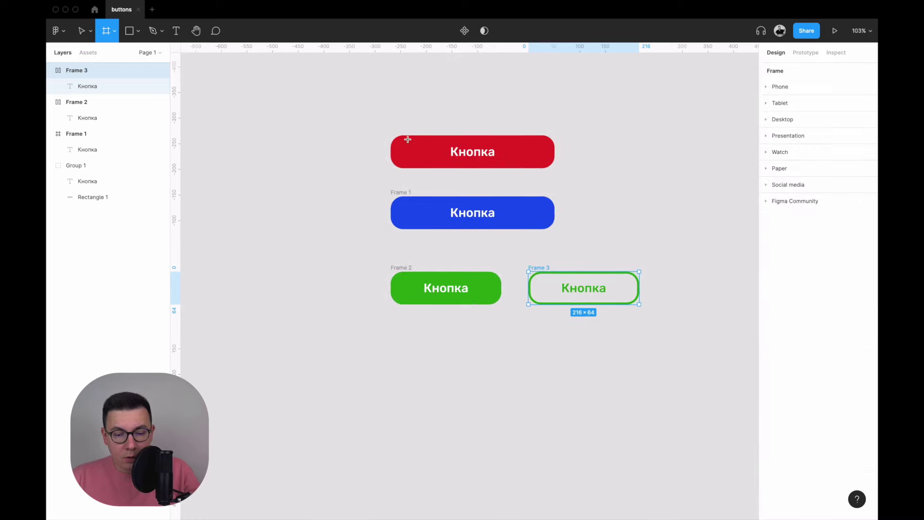
left_click_drag(337, 88, 719, 425)
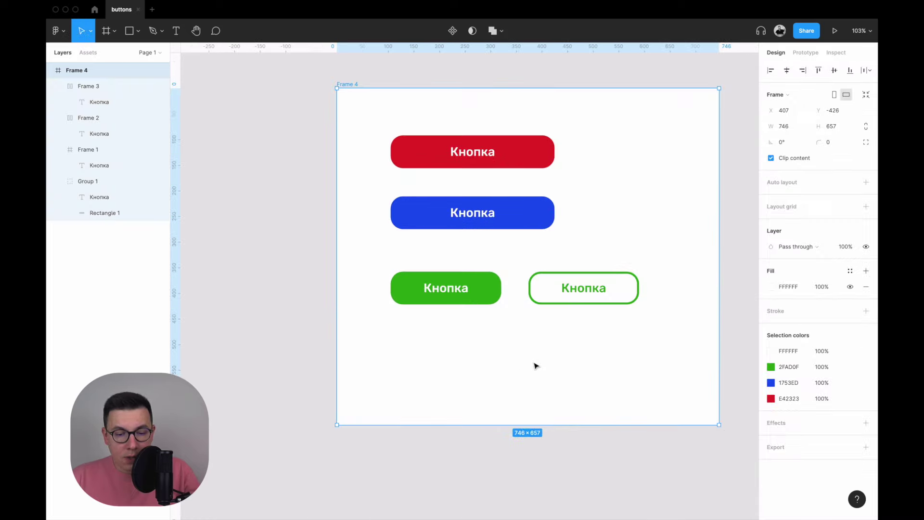
key("Escape")
scroll(545, 277, "up", 3, "ctrl")
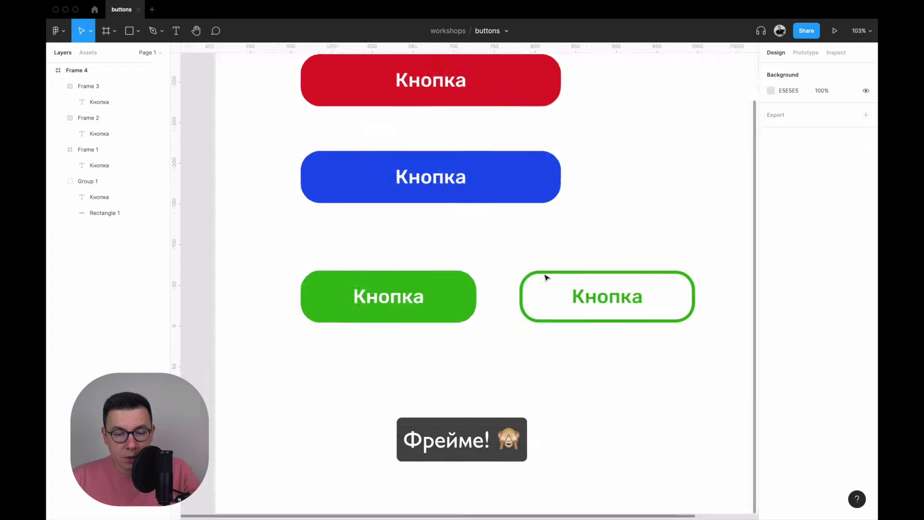
scroll(522, 282, "down", 2)
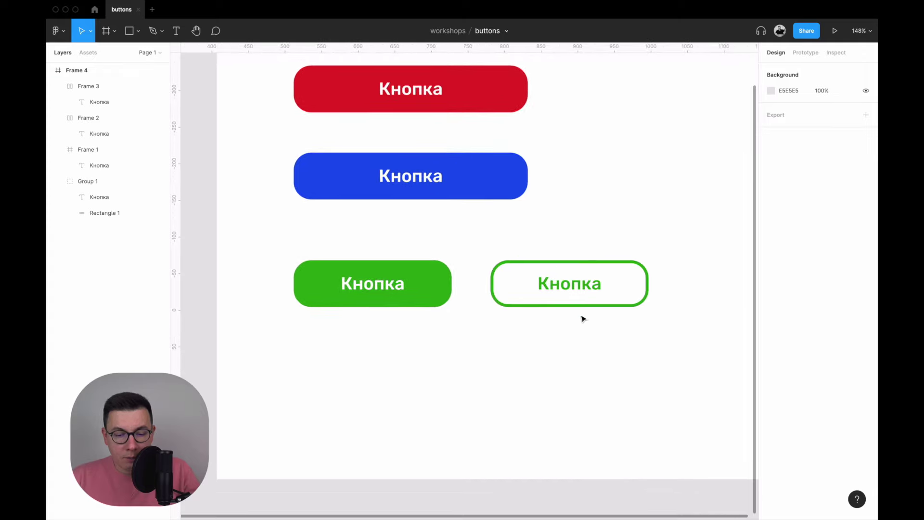
scroll(584, 317, "down", 2)
left_click(386, 257)
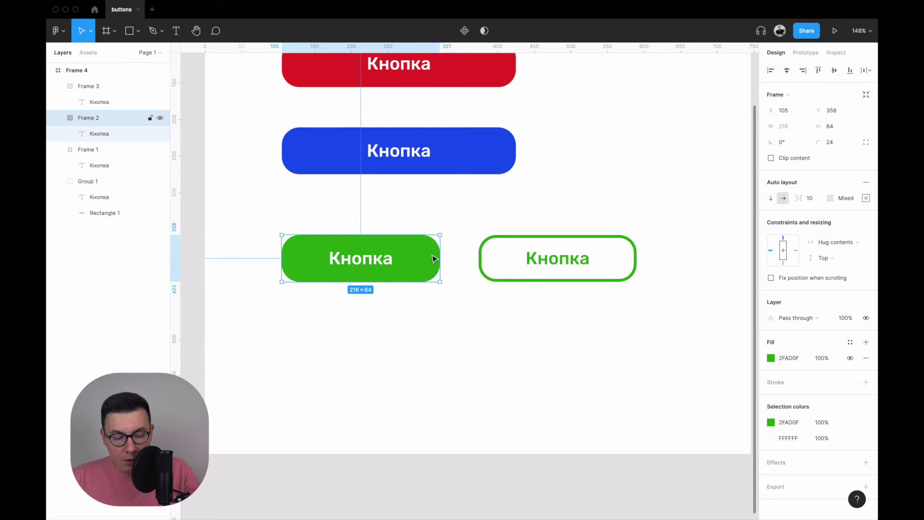
- Duplicate the filled green button below and give the copy a 4px outside stroke
left_click_drag(434, 258, 434, 327)
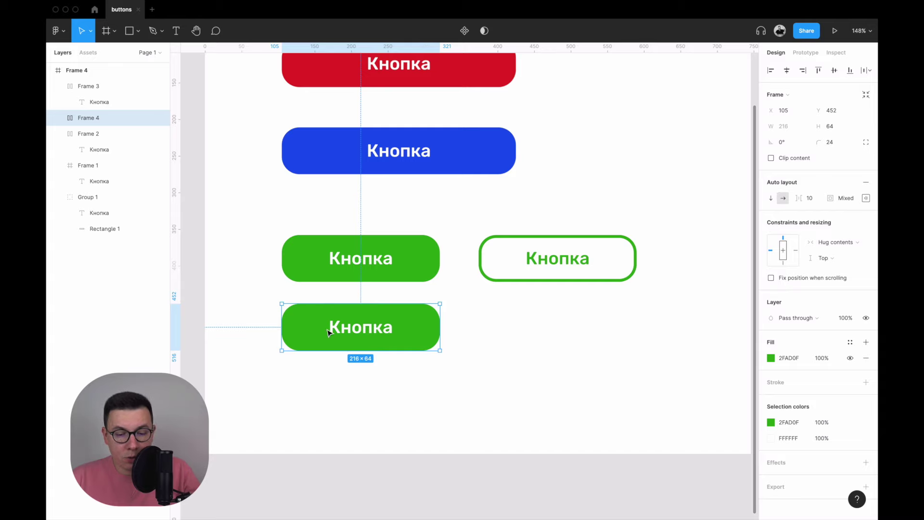
left_click_drag(410, 325, 409, 334)
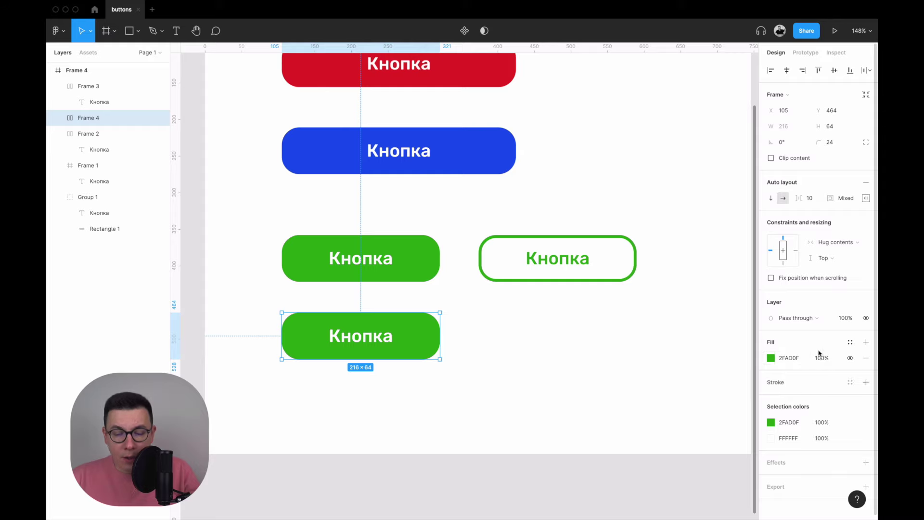
left_click(866, 383)
left_click(834, 416)
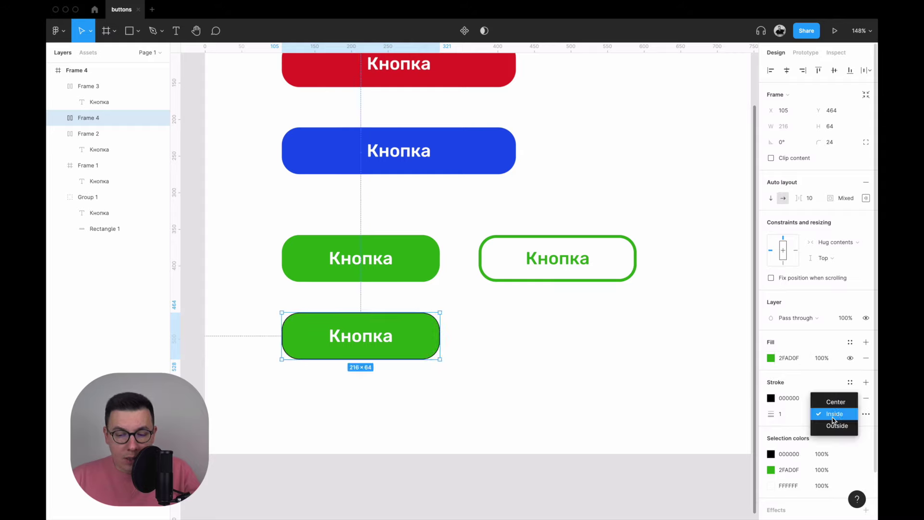
left_click(844, 426)
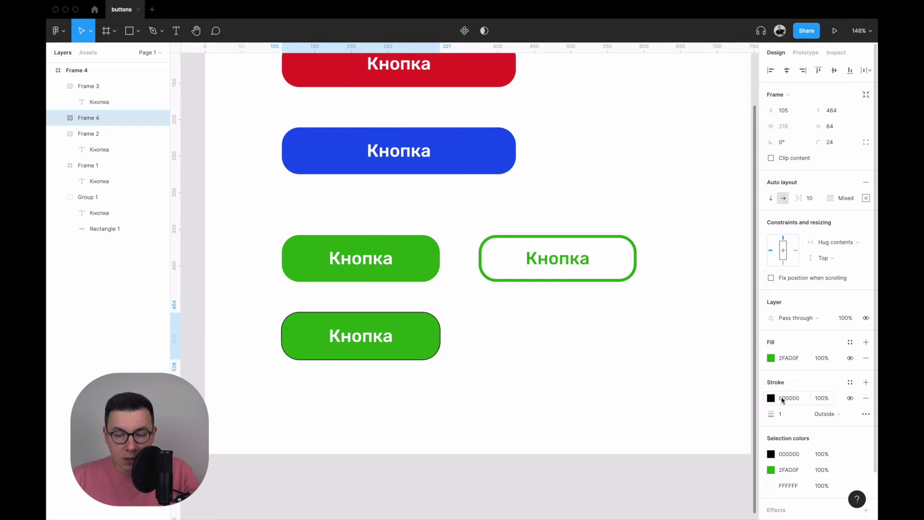
left_click(793, 415)
type("4")
key("Return")
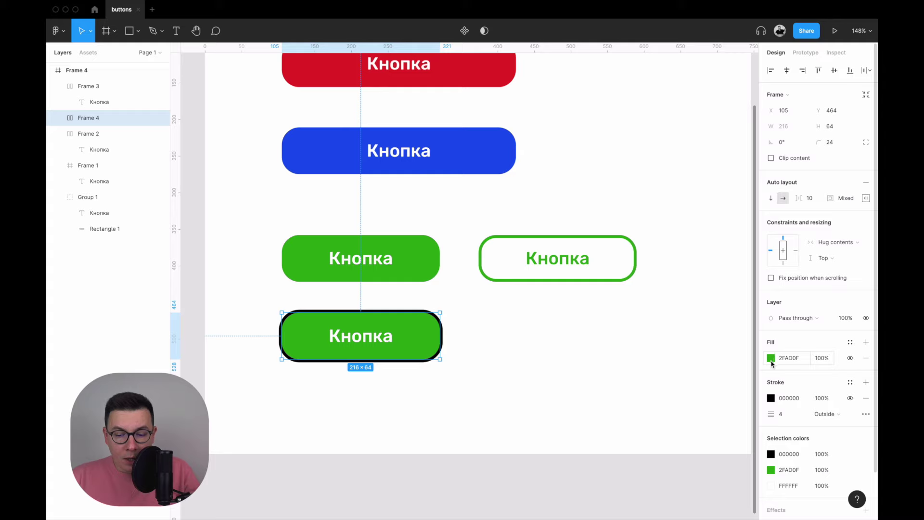
- Set the copy's stroke colour to light green 87EC6E
left_click(771, 397)
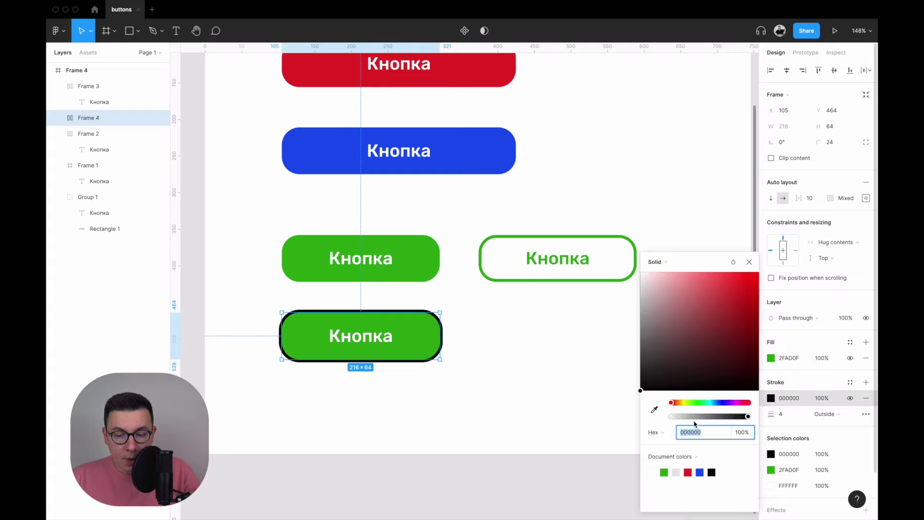
left_click(664, 471)
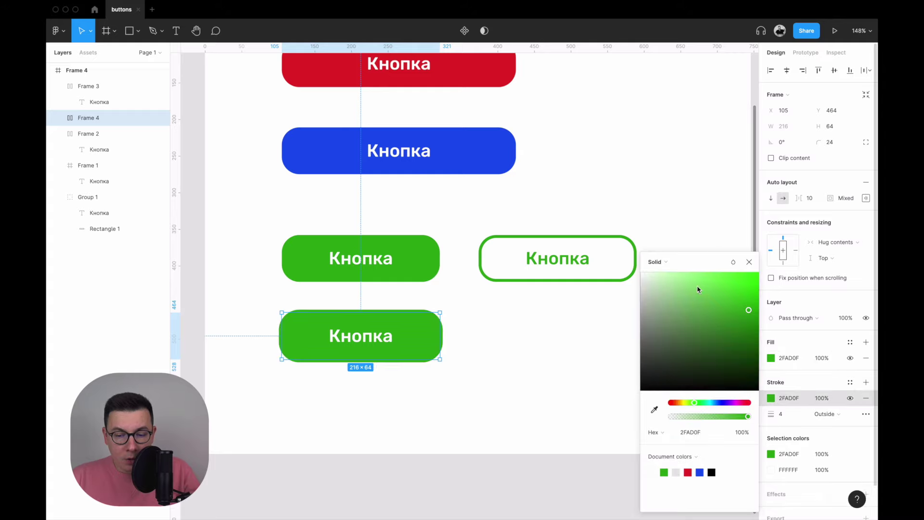
left_click_drag(697, 291, 702, 287)
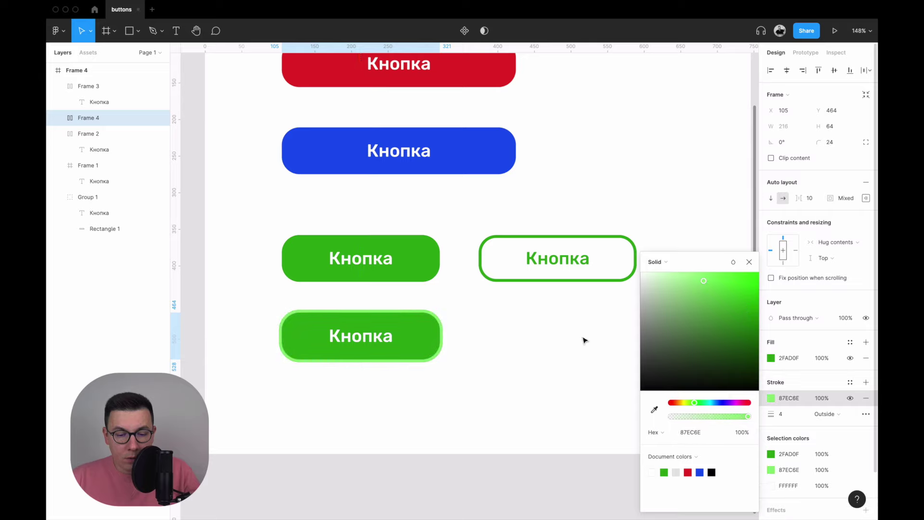
left_click(456, 328)
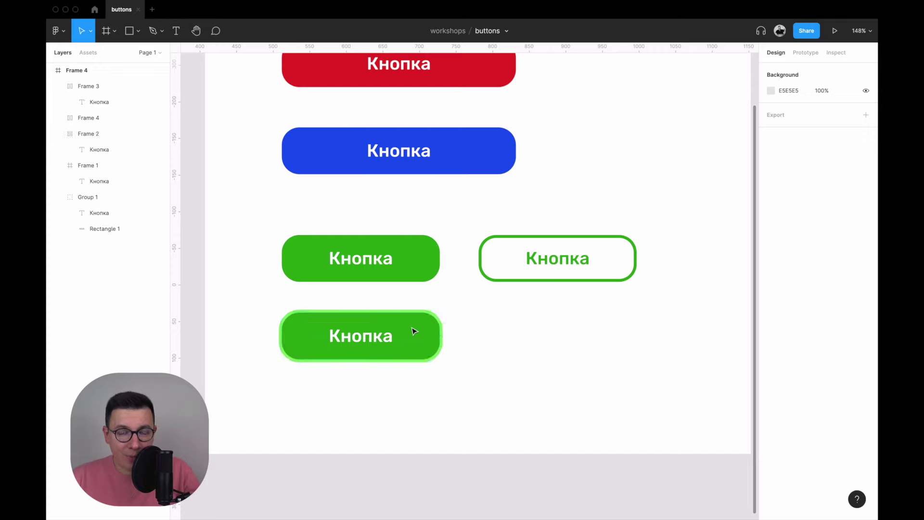
scroll(453, 349, "down", 3)
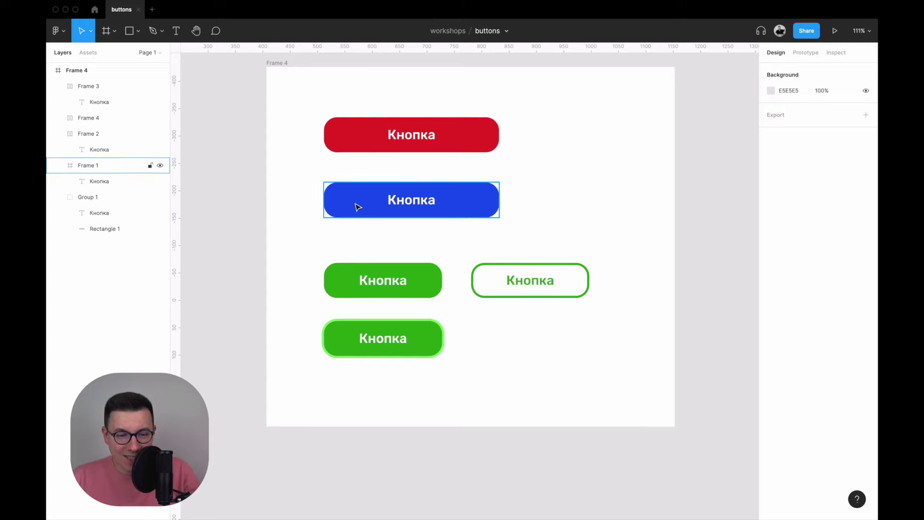
- Extend Frame 4 down to 746×805
left_click(275, 68)
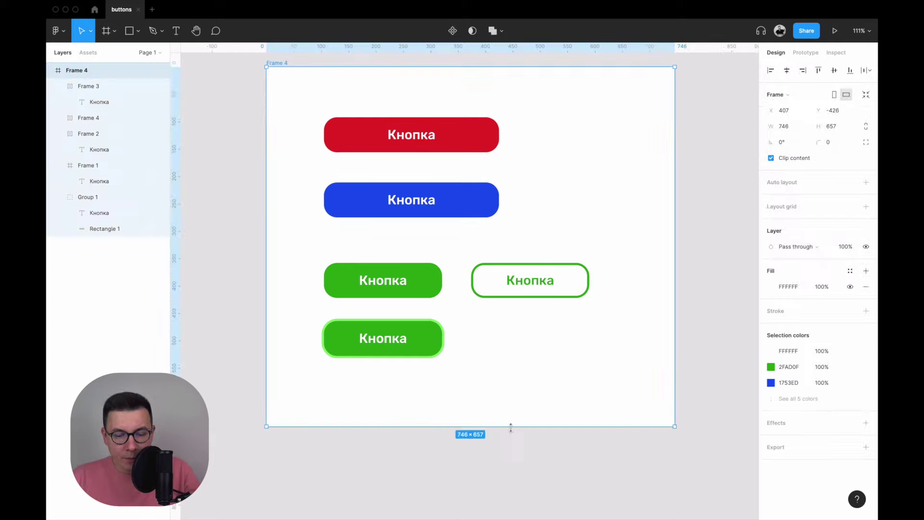
left_click_drag(511, 427, 511, 507)
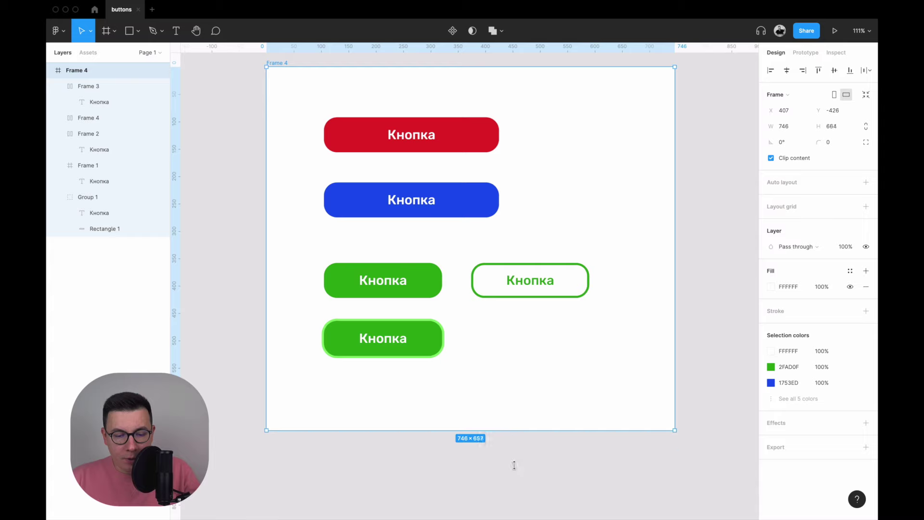
left_click(525, 347)
- Duplicate the light-green-outlined button below it and remove the copy's stroke
left_click(419, 338)
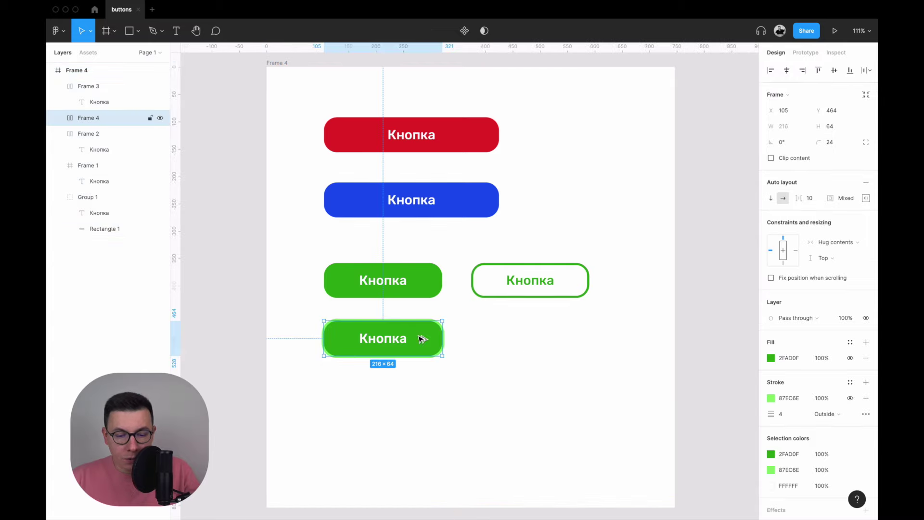
left_click_drag(422, 338, 421, 396)
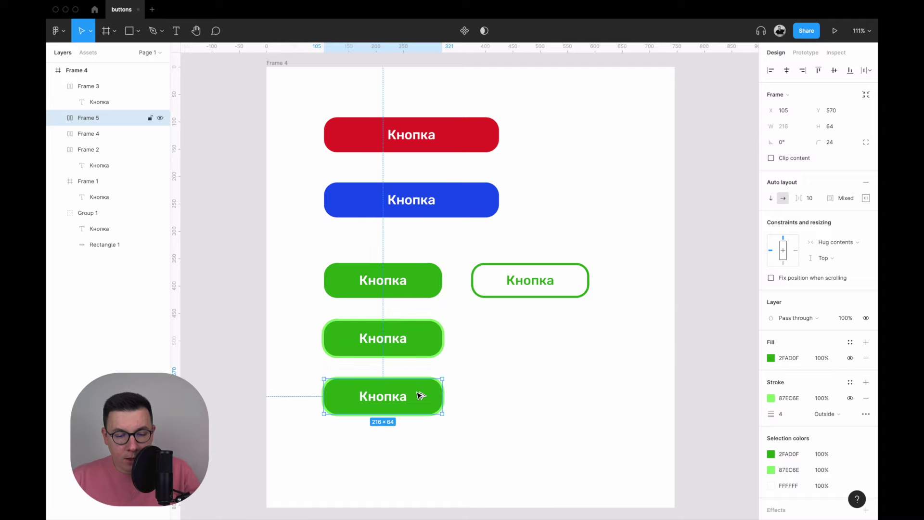
left_click(865, 398)
scroll(451, 424, "up", 1, "ctrl")
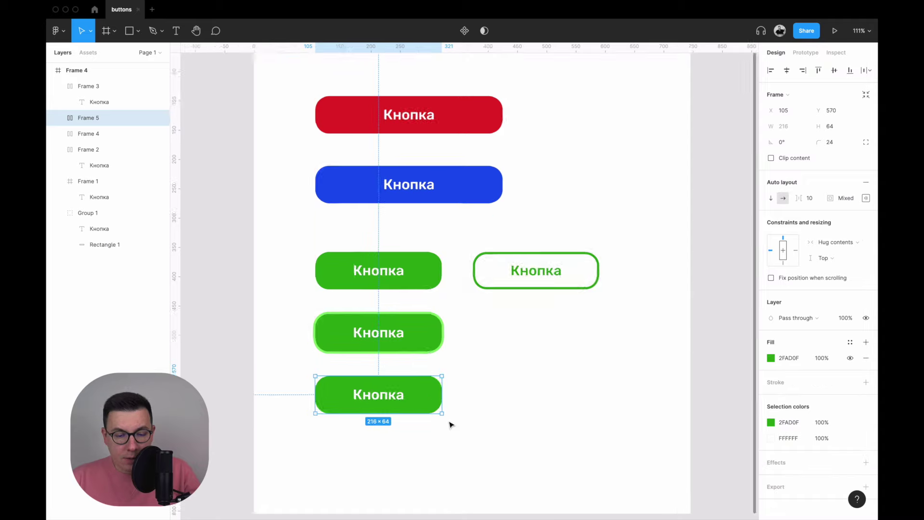
scroll(451, 423, "up", 5, "ctrl")
scroll(629, 348, "down", 3)
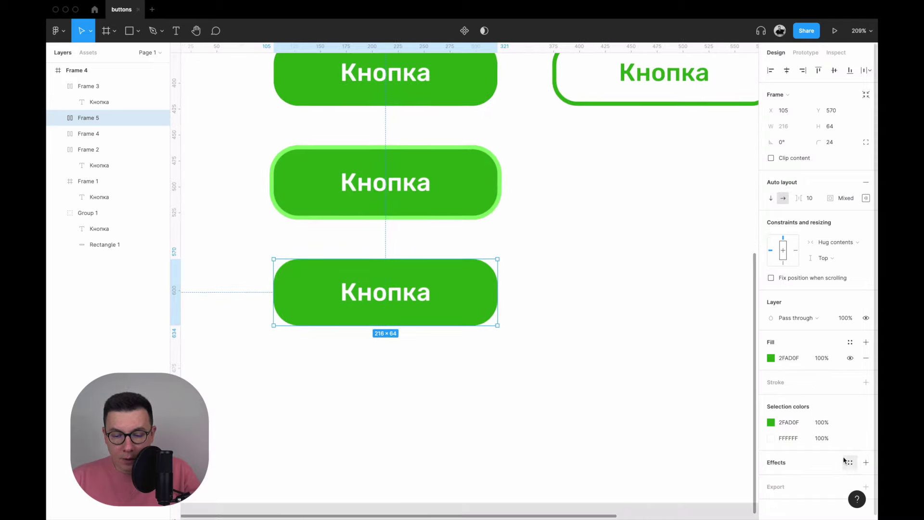
- Add a green drop shadow with blur 24 to the bottom-left button
left_click(865, 459)
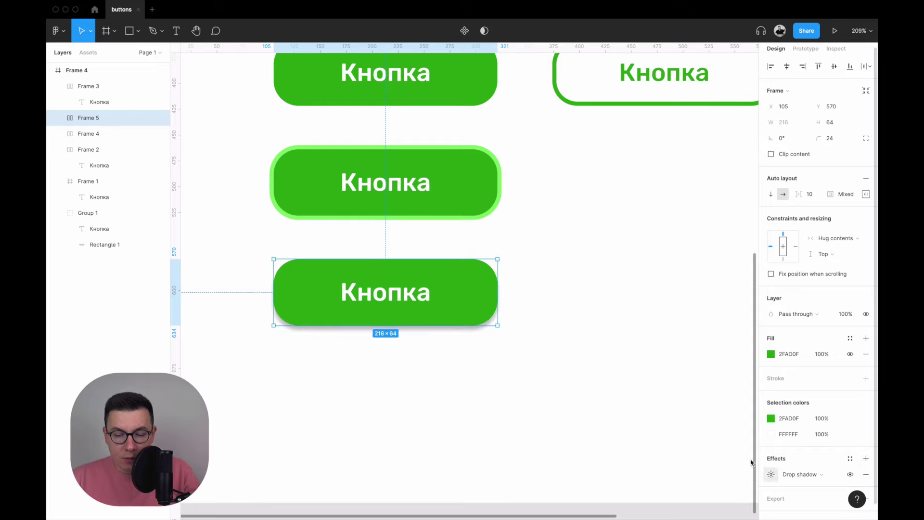
left_click(770, 474)
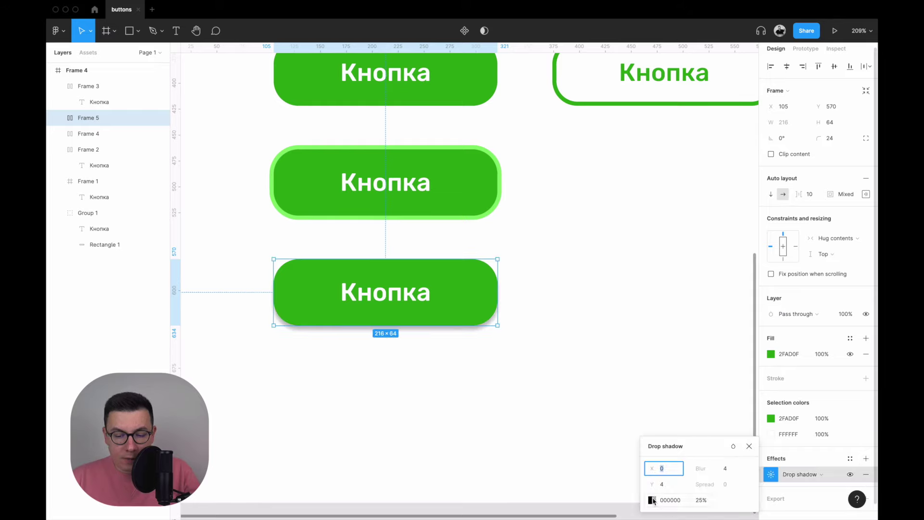
left_click(652, 500)
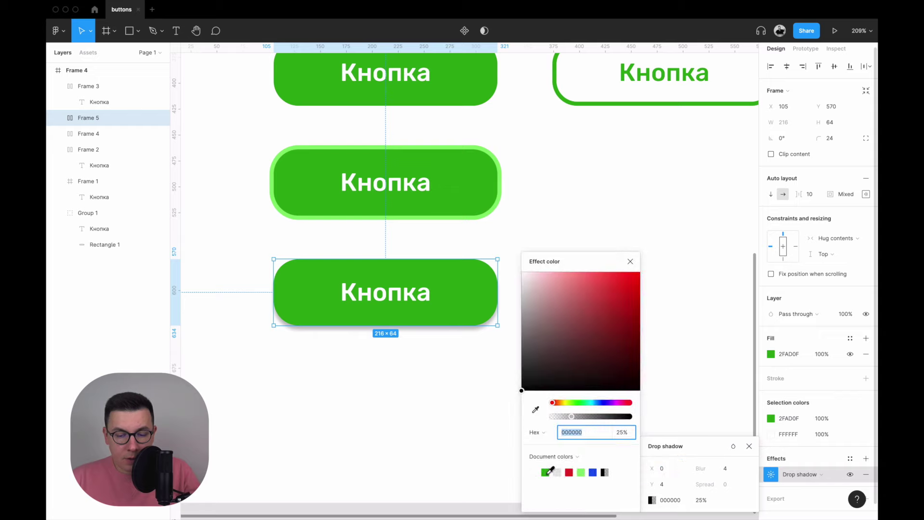
left_click(545, 472)
left_click(725, 469)
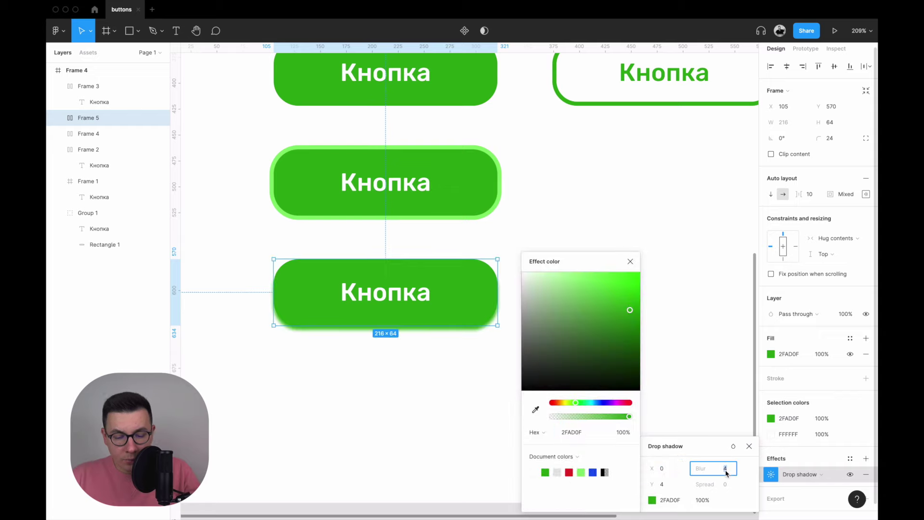
type("24")
key("Return")
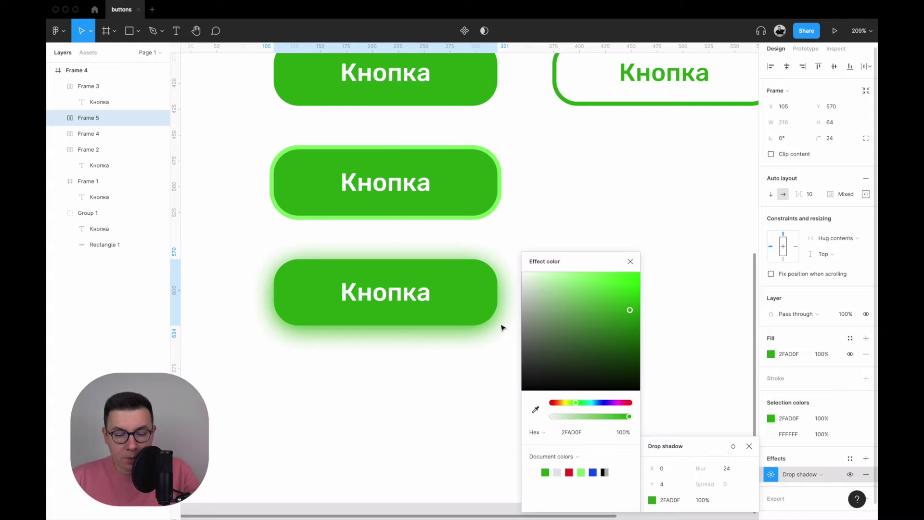
- Set the shadow's Y offset to 8 and its colour opacity to 50%
left_click(672, 485)
type("2")
key("Return")
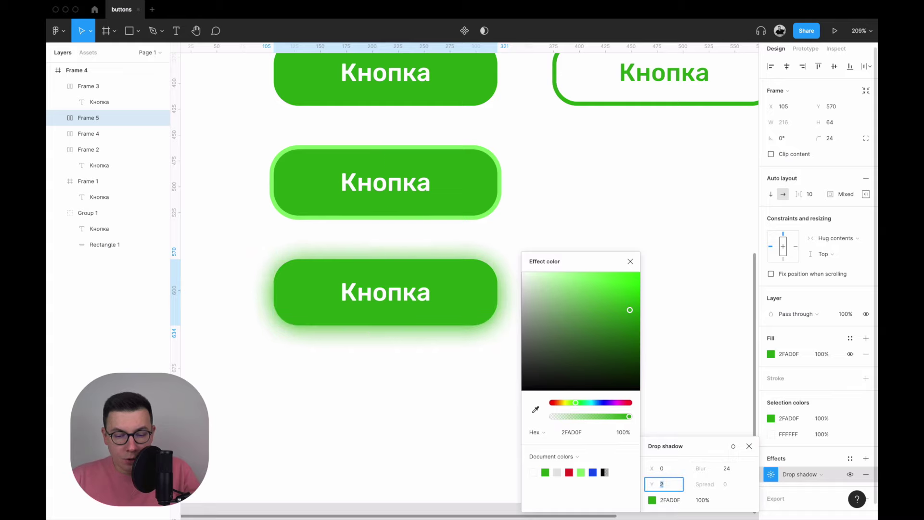
type("5")
key("Return")
key("Up")
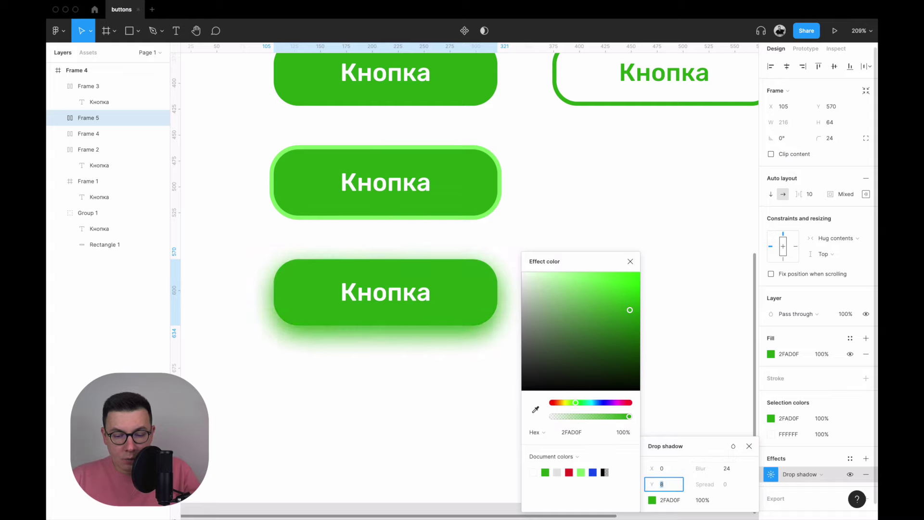
key("Up")
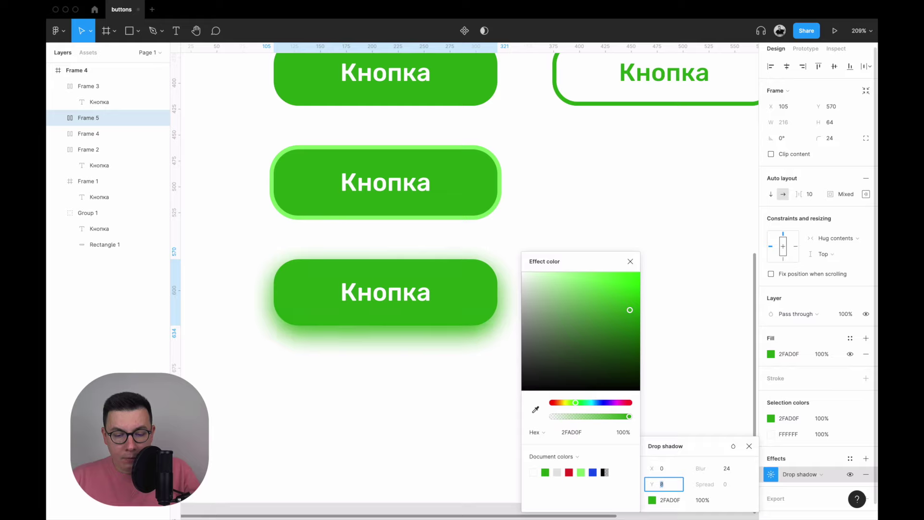
left_click(609, 417)
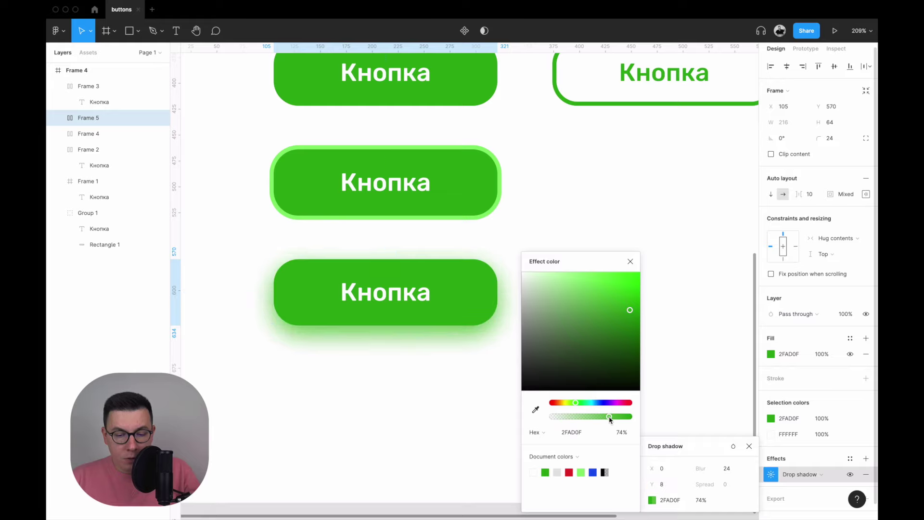
left_click_drag(606, 421, 600, 422)
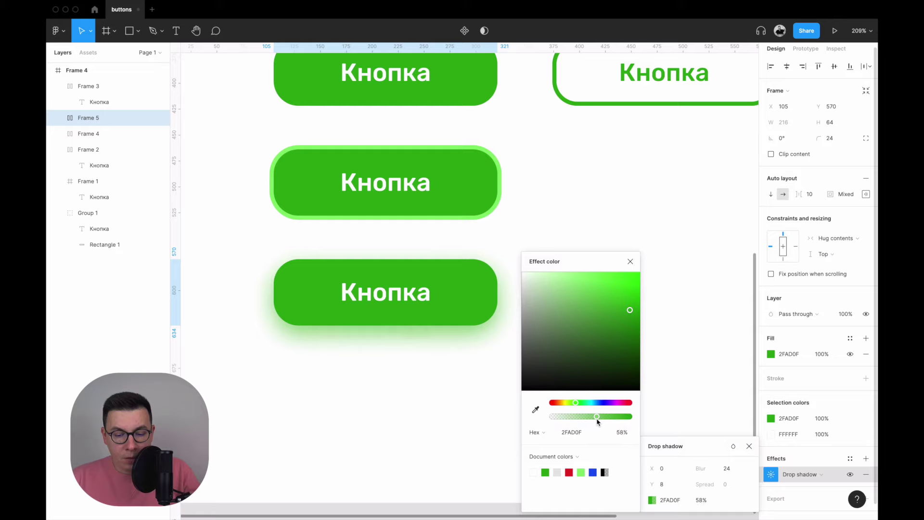
left_click(621, 435)
type("50")
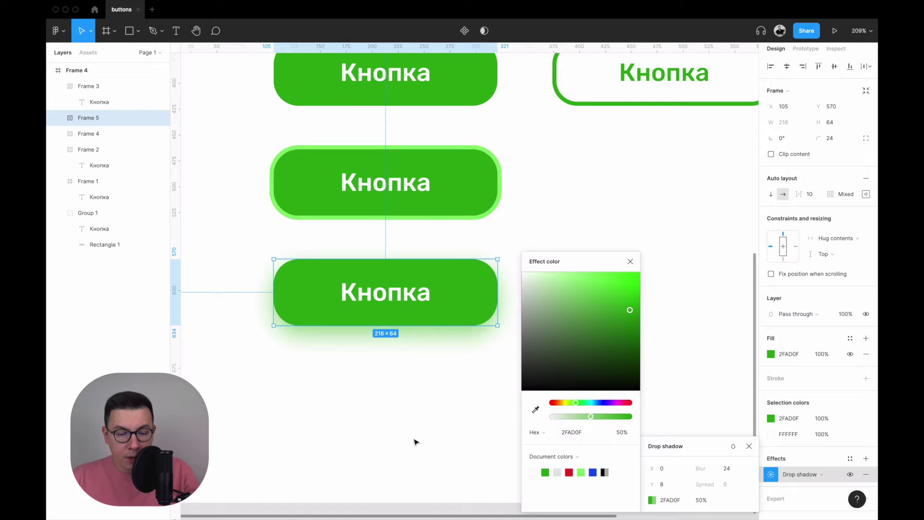
left_click(474, 423)
scroll(474, 423, "down", 5, "ctrl")
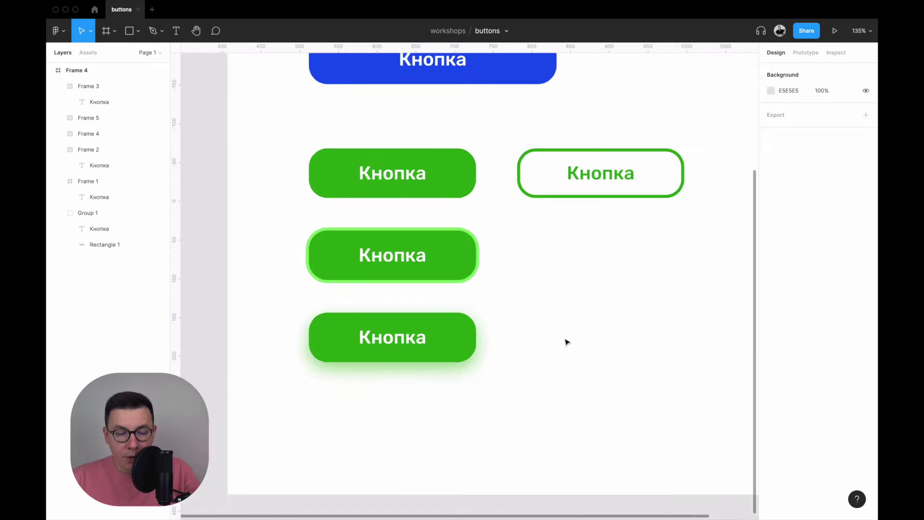
- Copy the shadowed button to the right and add a linear gradient fill ending in dark green
scroll(567, 340, "up", 2, "ctrl")
left_click_drag(420, 348, 613, 346, "alt")
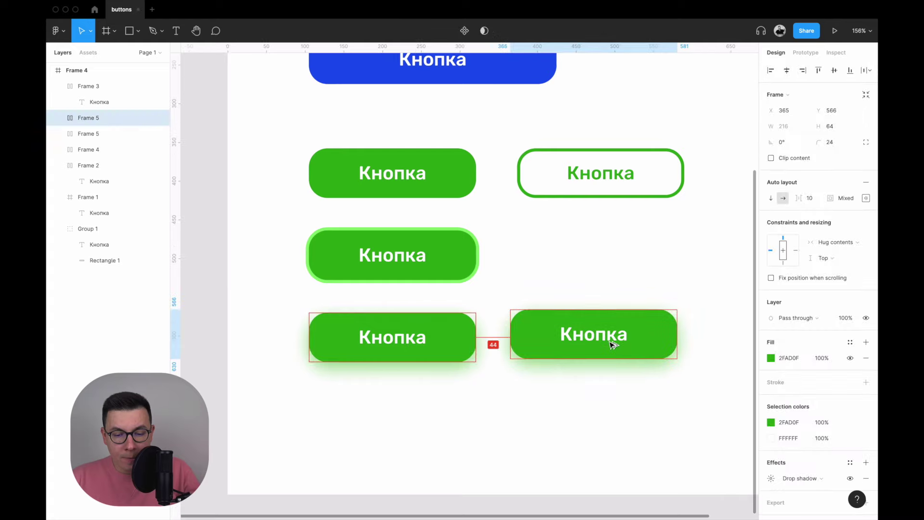
left_click(866, 342)
left_click(766, 359)
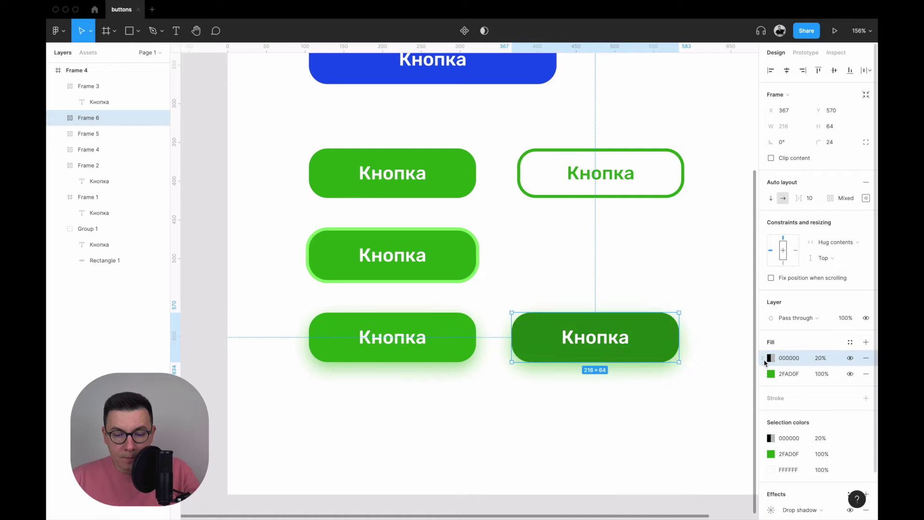
left_click(770, 358)
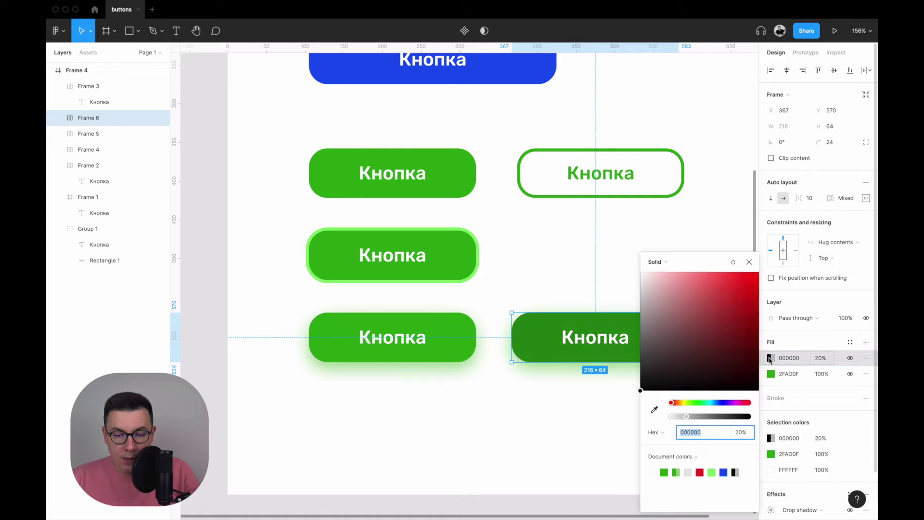
left_click(668, 266)
left_click(666, 273)
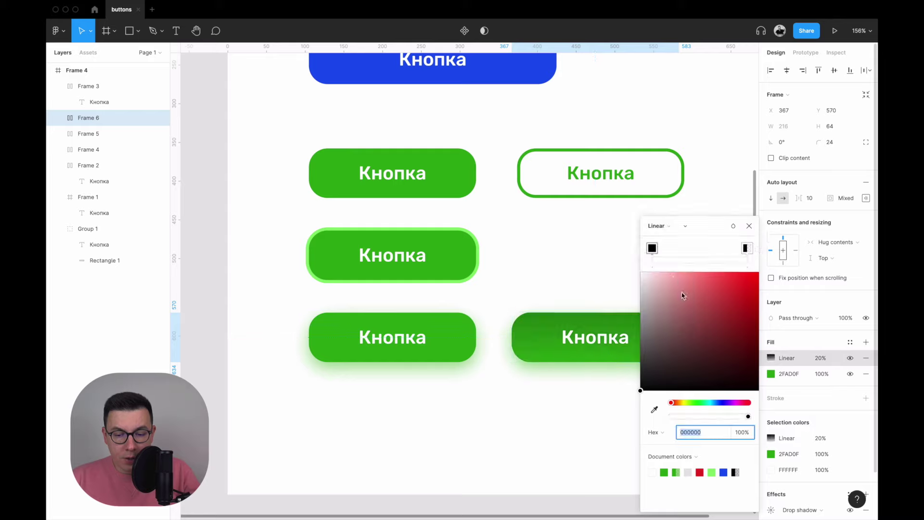
left_click(746, 247)
left_click_drag(670, 416, 808, 425)
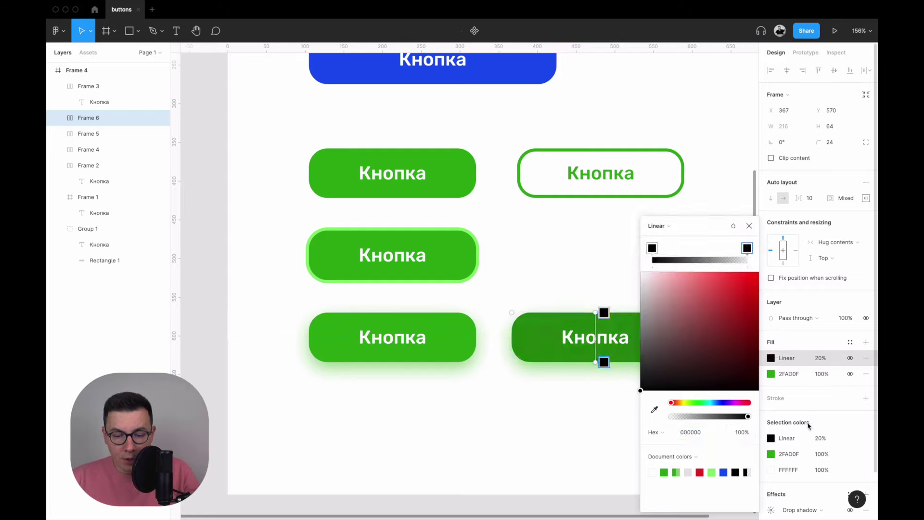
left_click(664, 474)
left_click(751, 319)
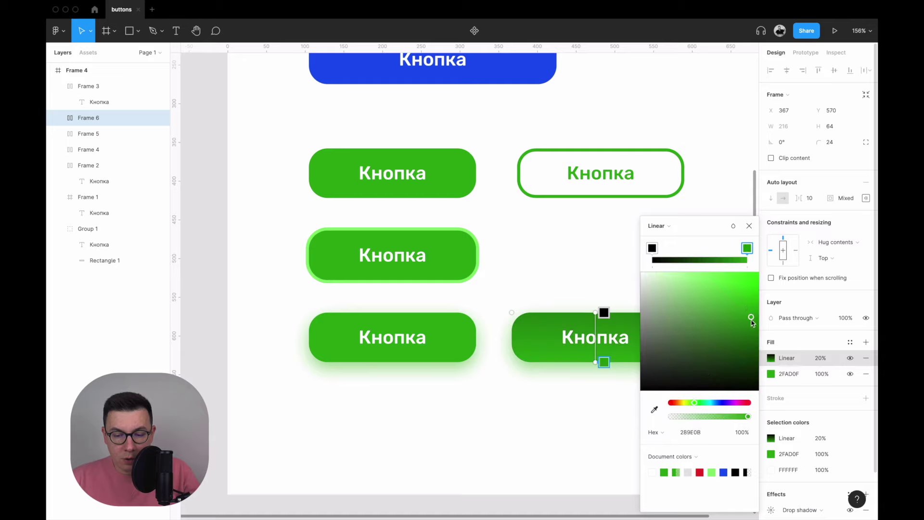
- Make the gradient start light green 7EE165 at 100% opacity and remove the solid 2FAD0F fill
left_click(653, 249)
left_click(668, 470)
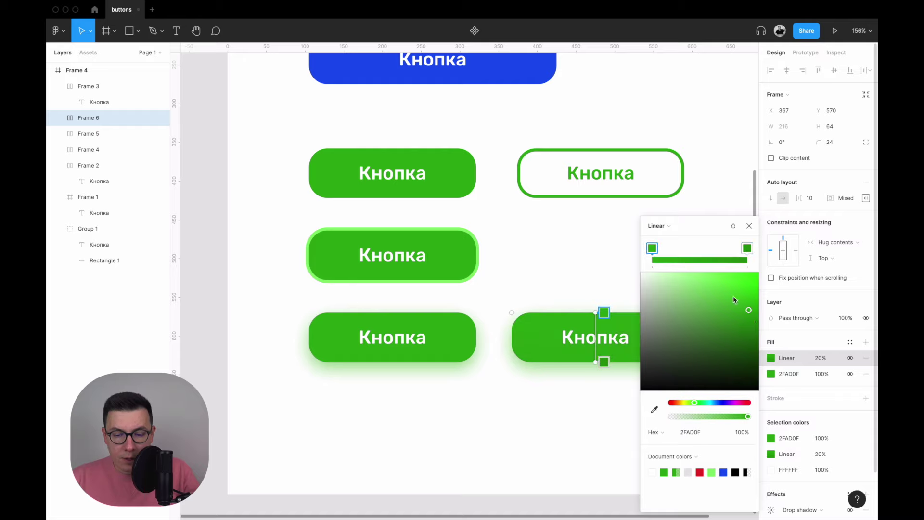
left_click_drag(733, 299, 687, 282)
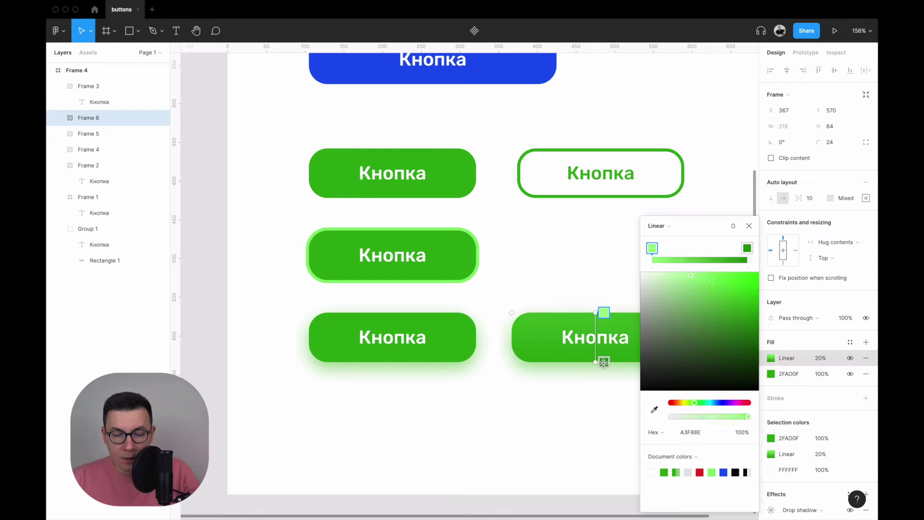
left_click(604, 362)
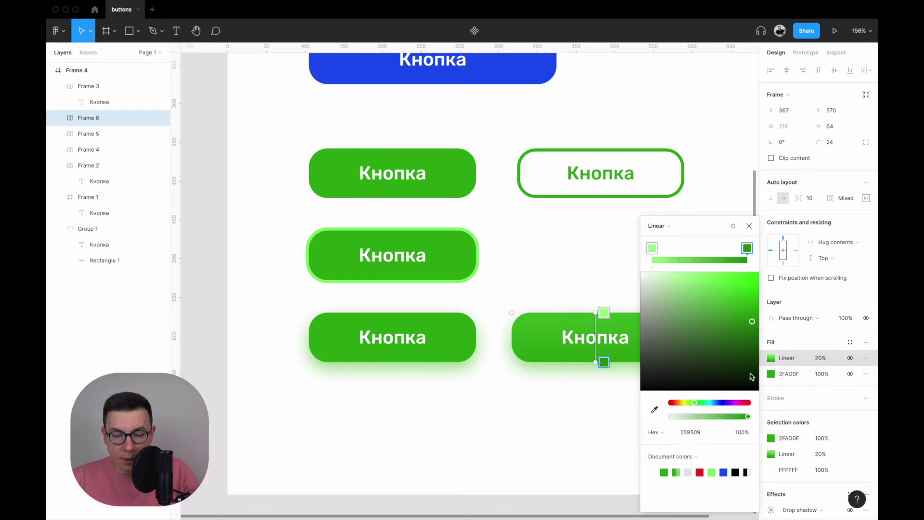
left_click(820, 357)
type("100")
key("Return")
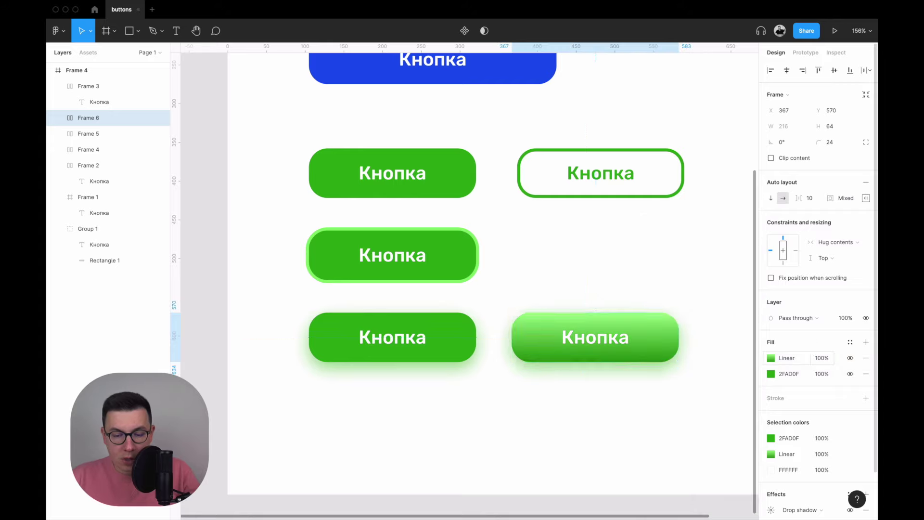
left_click(771, 358)
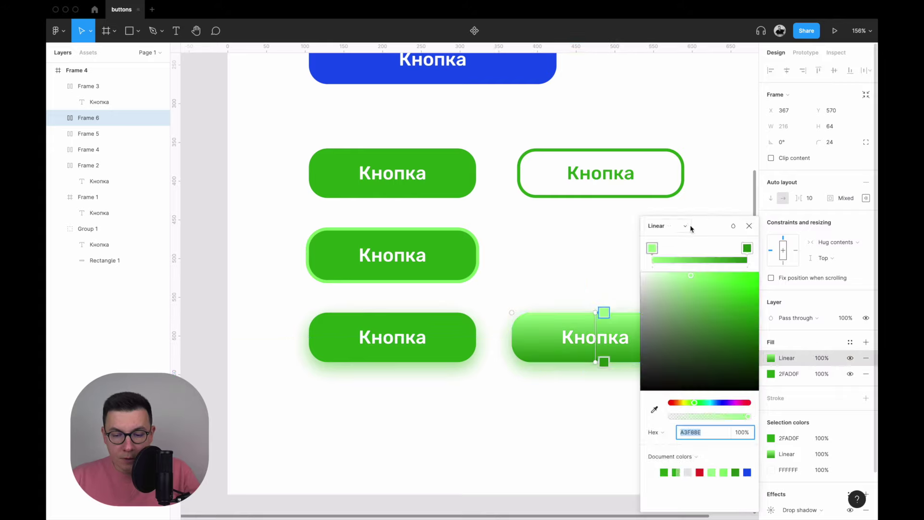
left_click(654, 249)
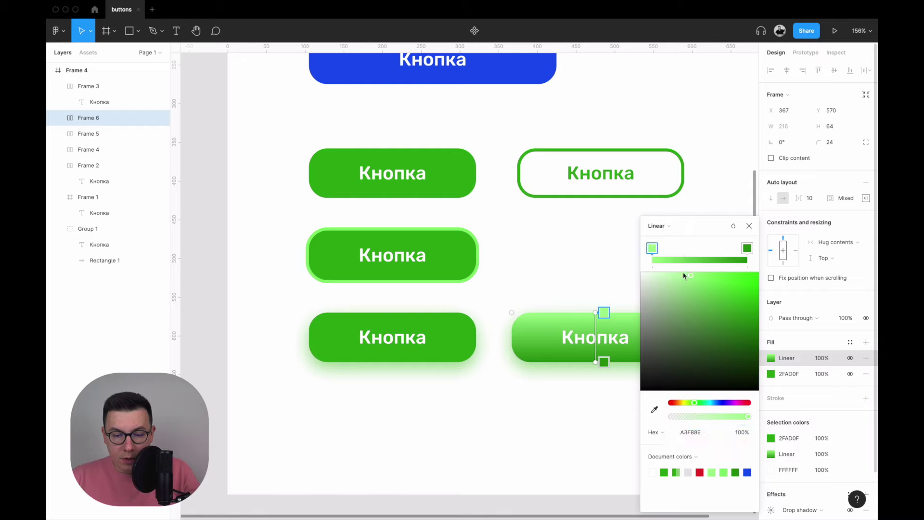
mouse_move(693, 281)
left_mouse_down()
mouse_move(717, 295)
mouse_move(706, 291)
left_mouse_up()
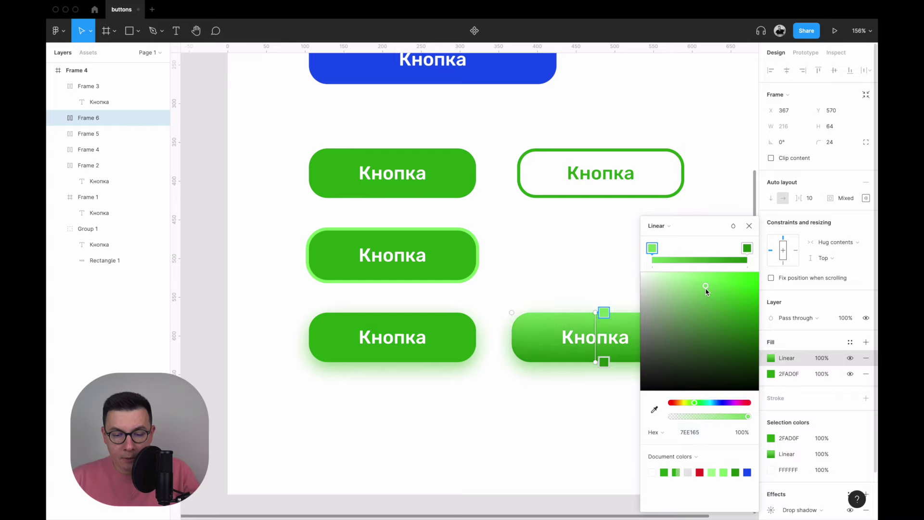
left_click(866, 374)
- Duplicate the plain top-left green button below the others, then undo the misplaced copy
left_click(585, 438)
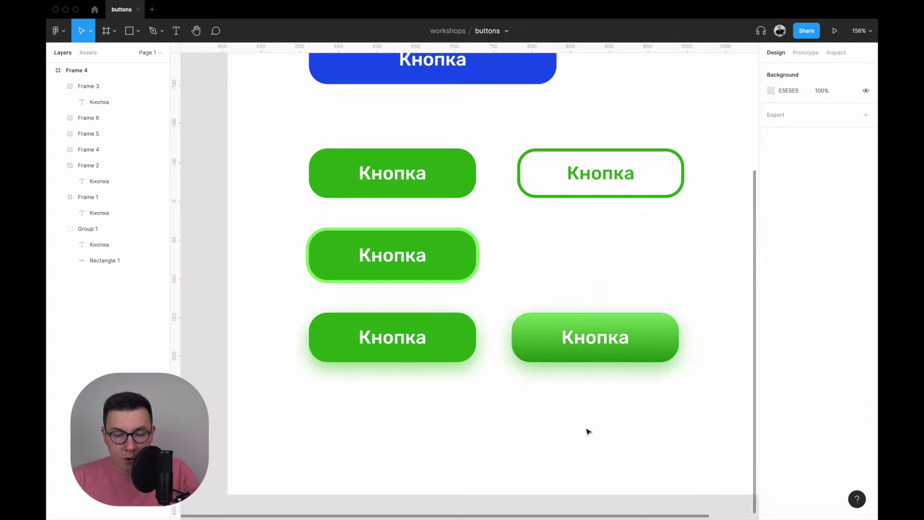
scroll(574, 219, "down", 5, "ctrl")
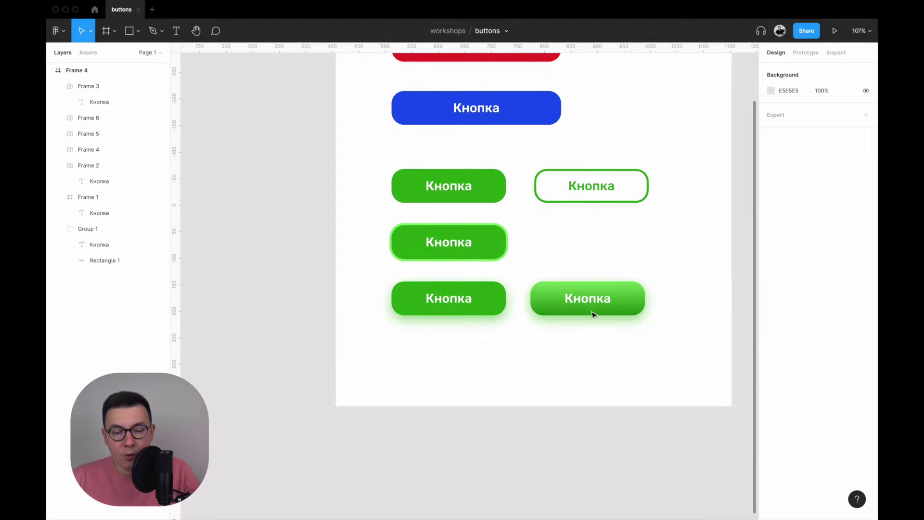
scroll(625, 279, "up", 3, "ctrl")
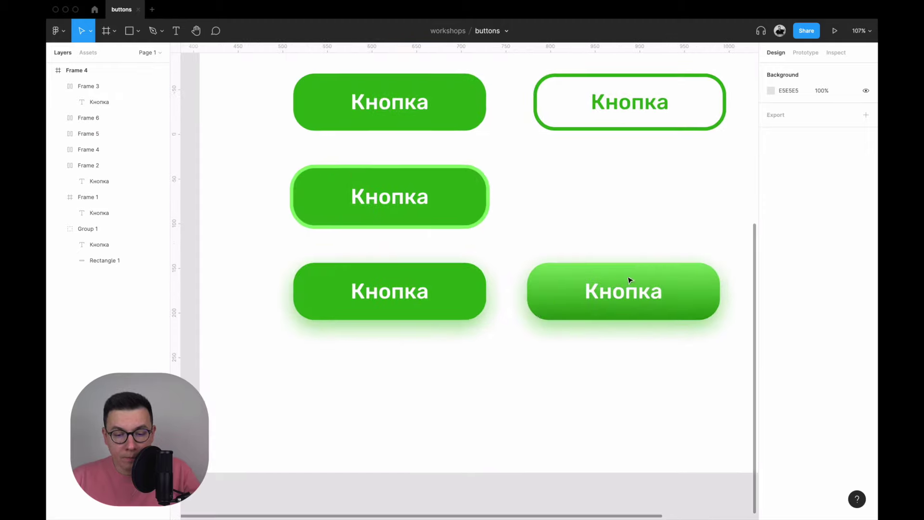
scroll(618, 282, "up", 2, "ctrl")
scroll(618, 281, "down", 3, "ctrl")
scroll(606, 274, "right", 2)
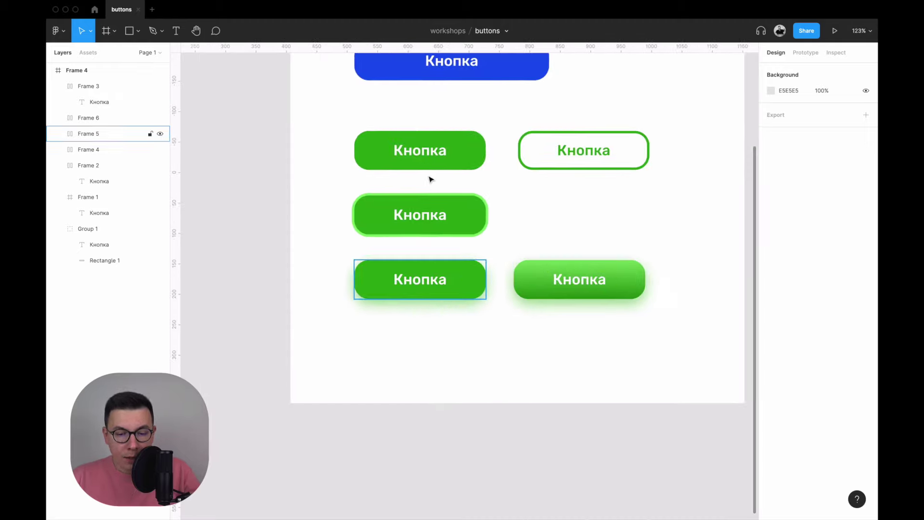
left_click(458, 149)
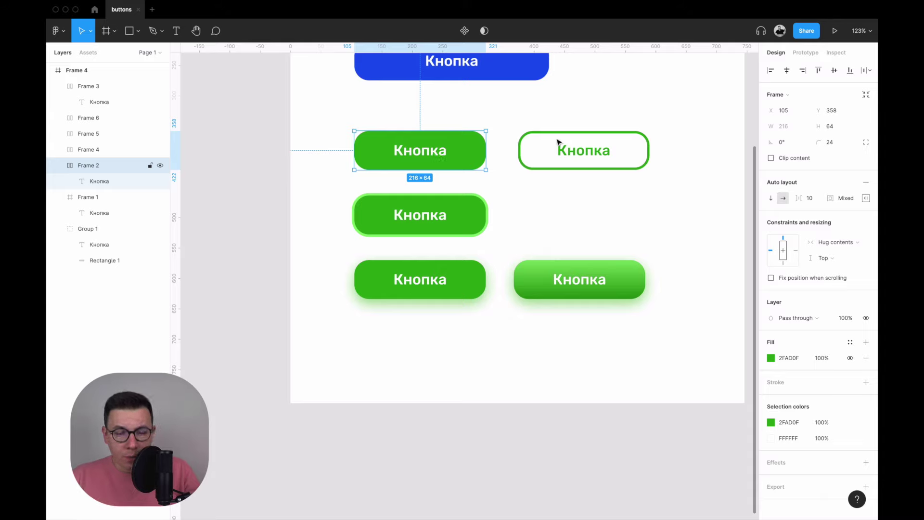
left_click_drag(463, 160, 469, 370)
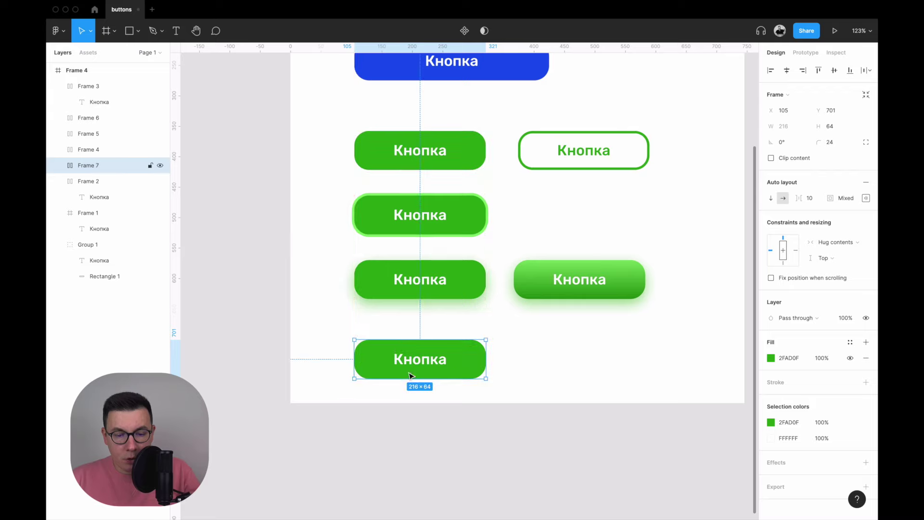
key("ctrl+z")
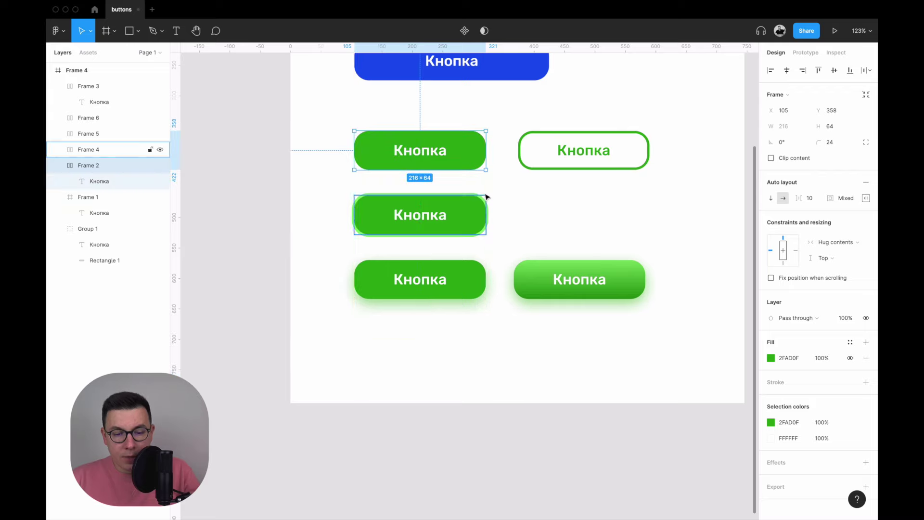
- Move the outlined button to the top right and place a green button copy, Frame 7, beside the first
left_click_drag(584, 151, 678, 85)
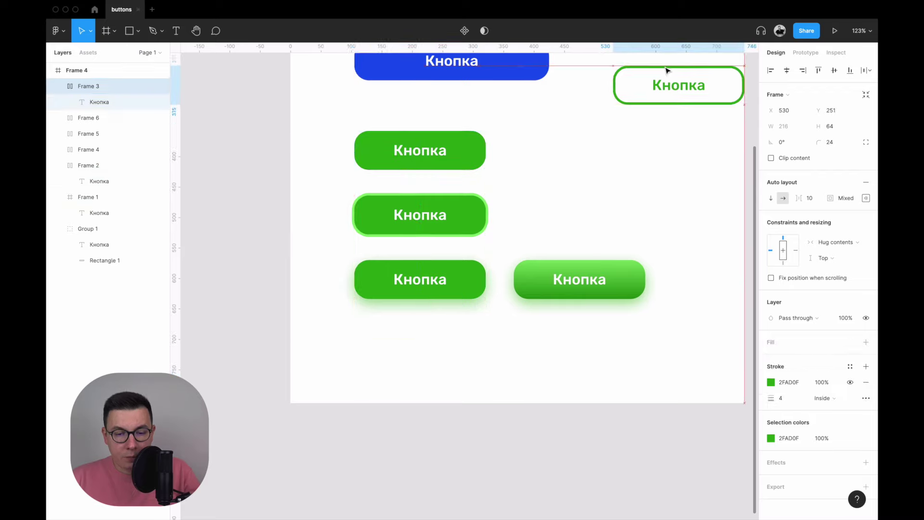
left_click_drag(433, 161, 579, 164)
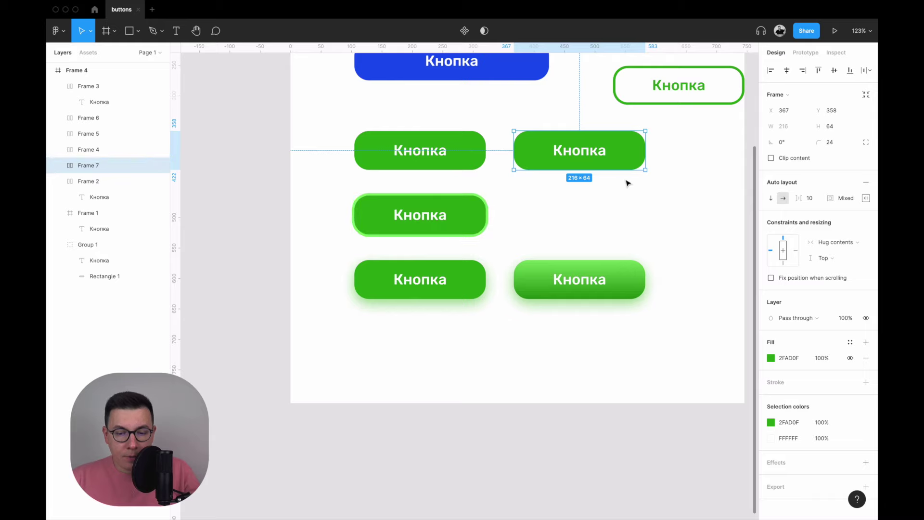
scroll(627, 182, "up", 3)
scroll(626, 179, "up", 1)
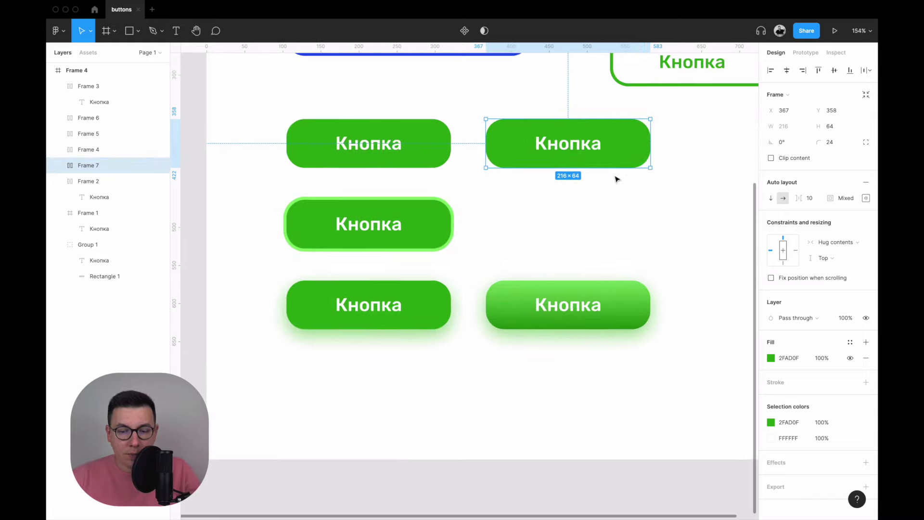
- Switch the new green button copy's shadow effect to an inner shadow
scroll(847, 443, "down", 1)
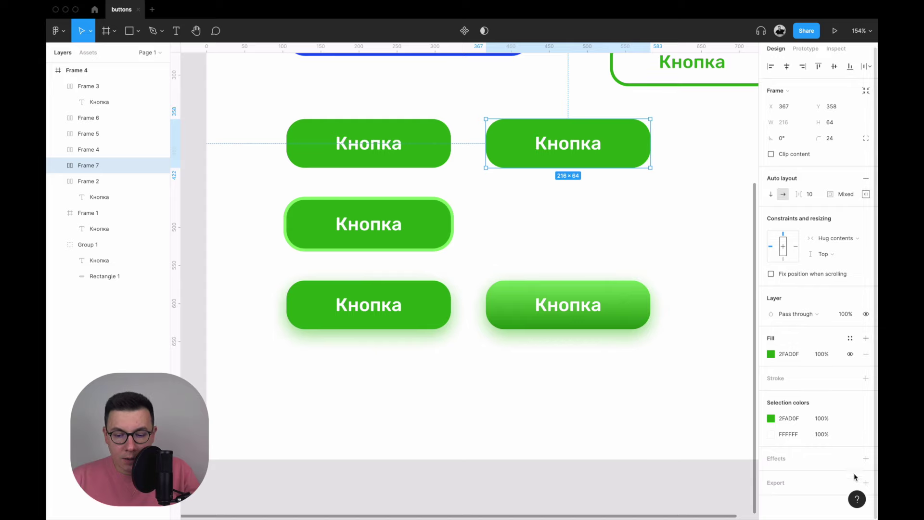
left_click(861, 458)
mouse_move(799, 474)
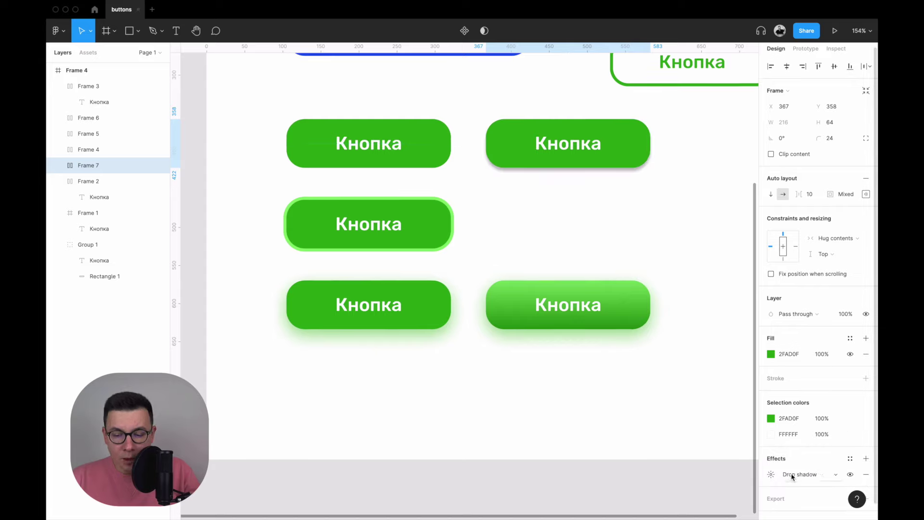
left_click(806, 476)
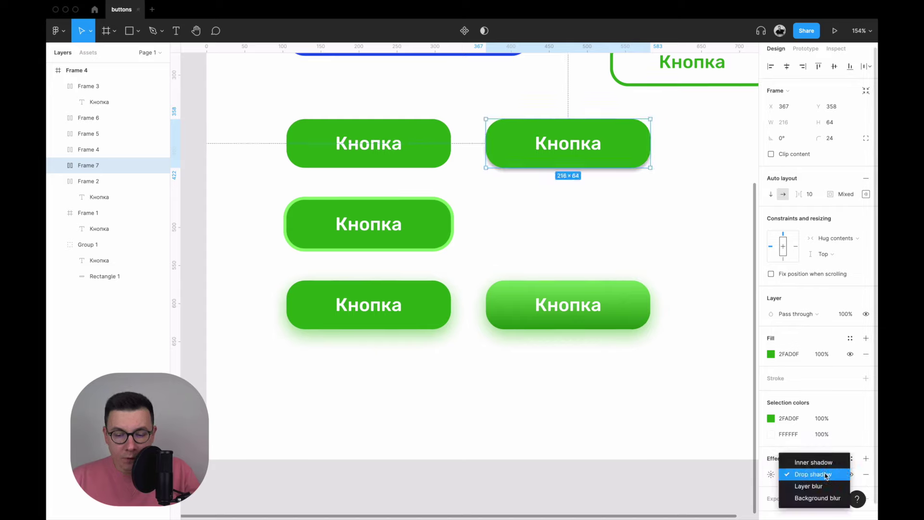
left_click(813, 462)
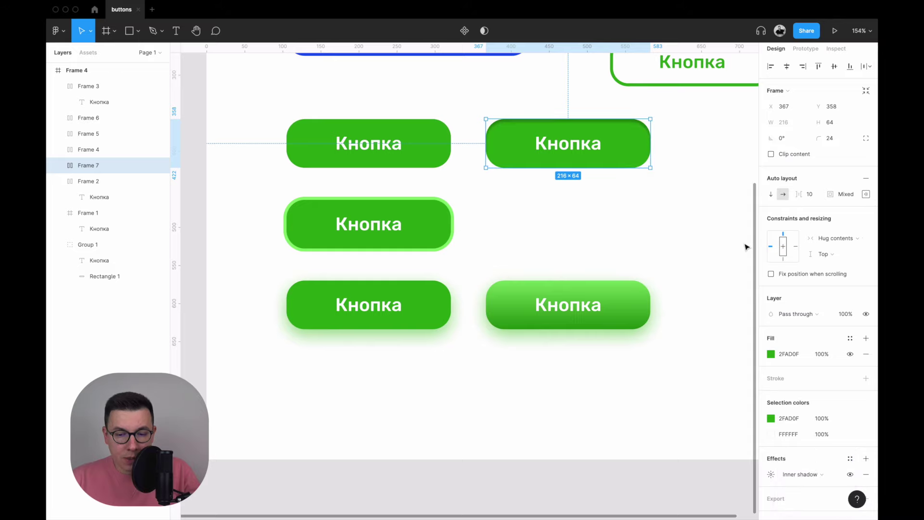
left_click(660, 202)
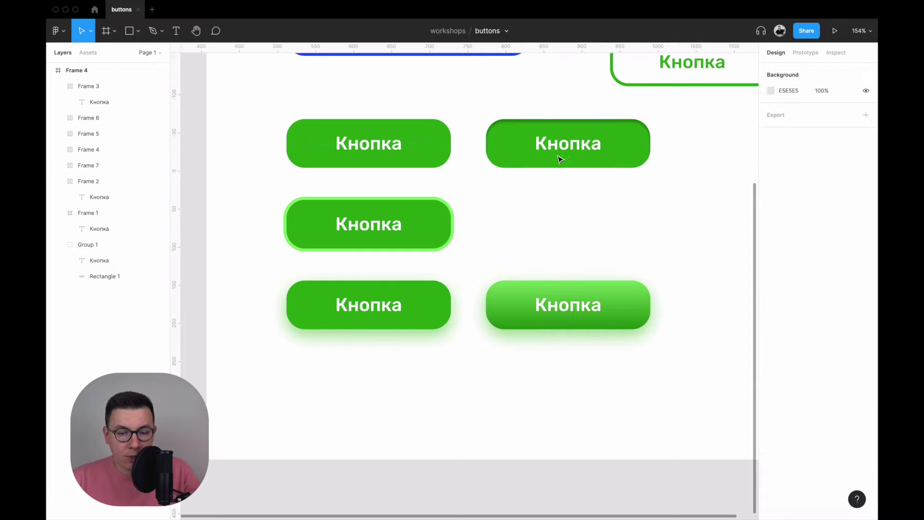
left_click(614, 151)
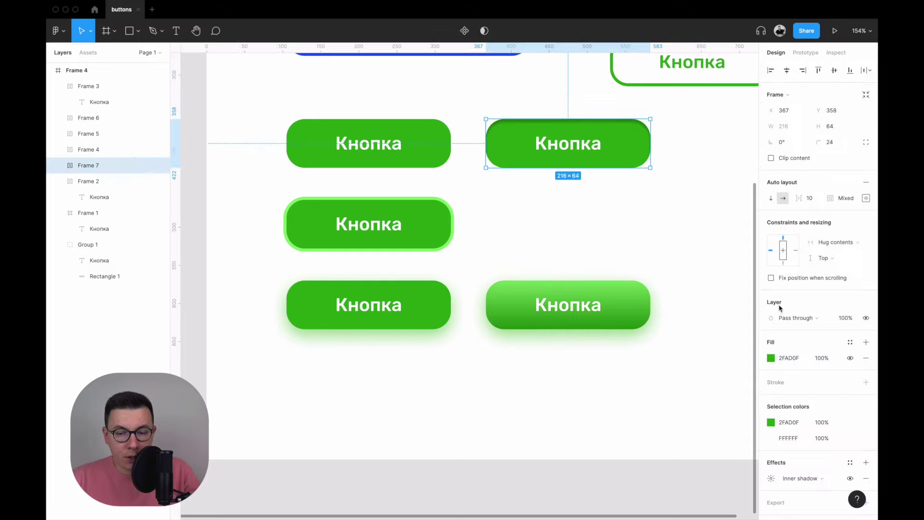
- Give the inner shadow a blur of 12 and a dark green 248A0A colour
left_click(771, 478)
left_click(727, 470)
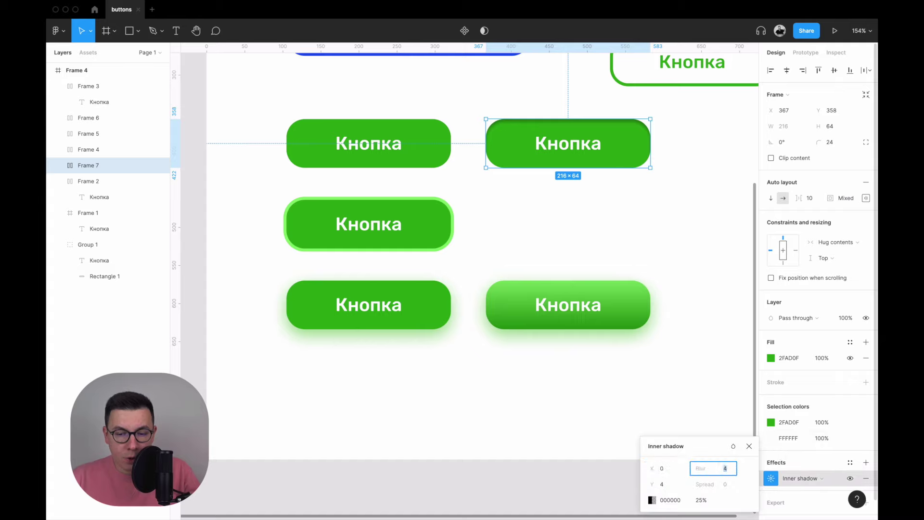
type("12")
key("Return")
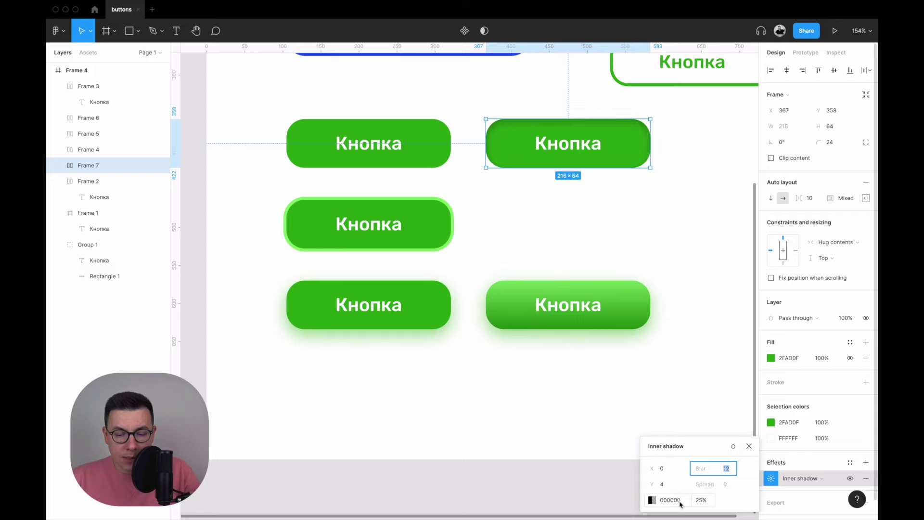
left_click(653, 500)
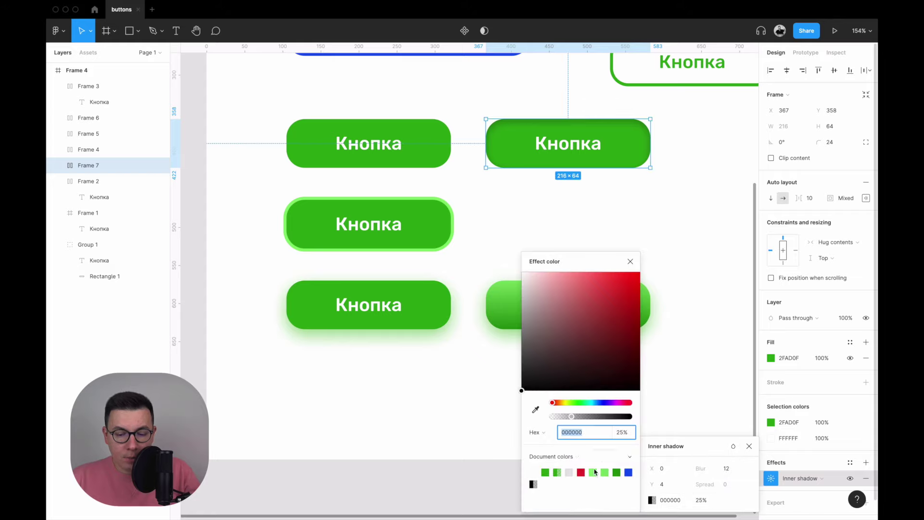
left_click(616, 472)
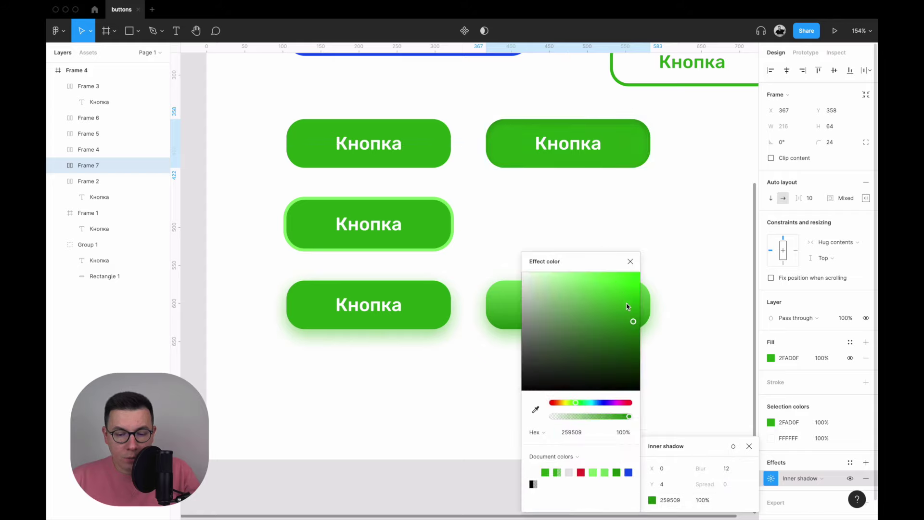
left_click_drag(632, 332, 634, 338)
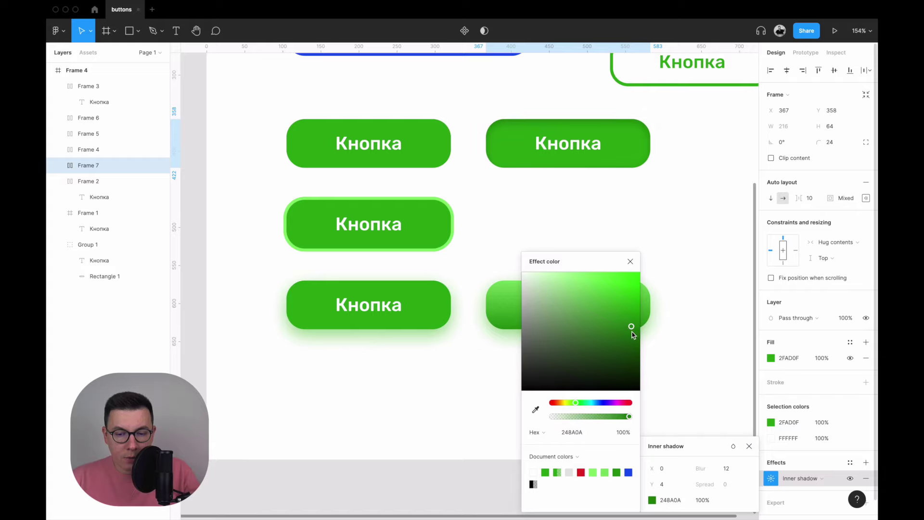
left_click(690, 206)
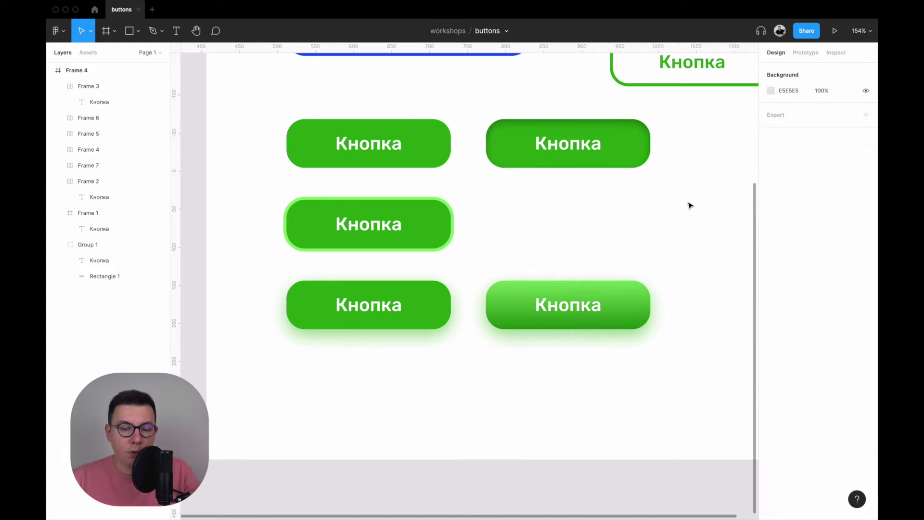
scroll(691, 206, "down", 2)
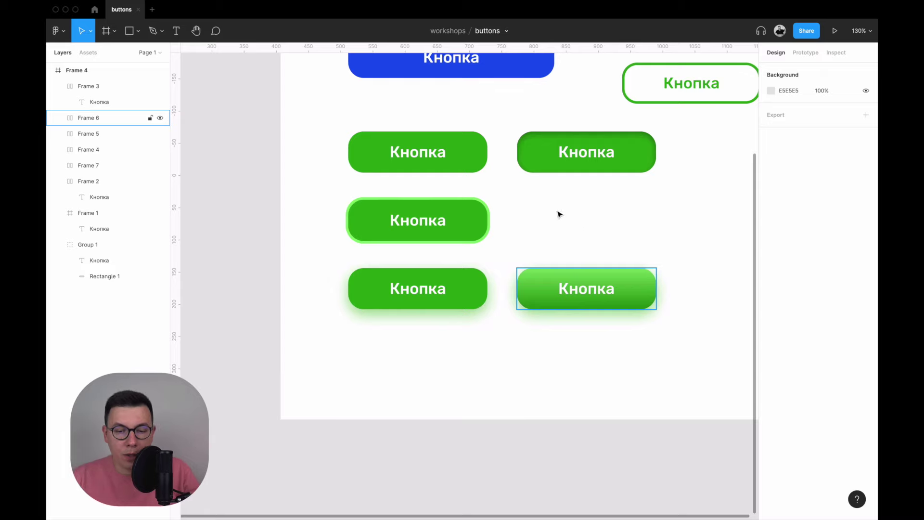
scroll(594, 224, "down", 1)
scroll(593, 224, "down", 3)
scroll(584, 192, "up", 3)
scroll(586, 228, "up", 2)
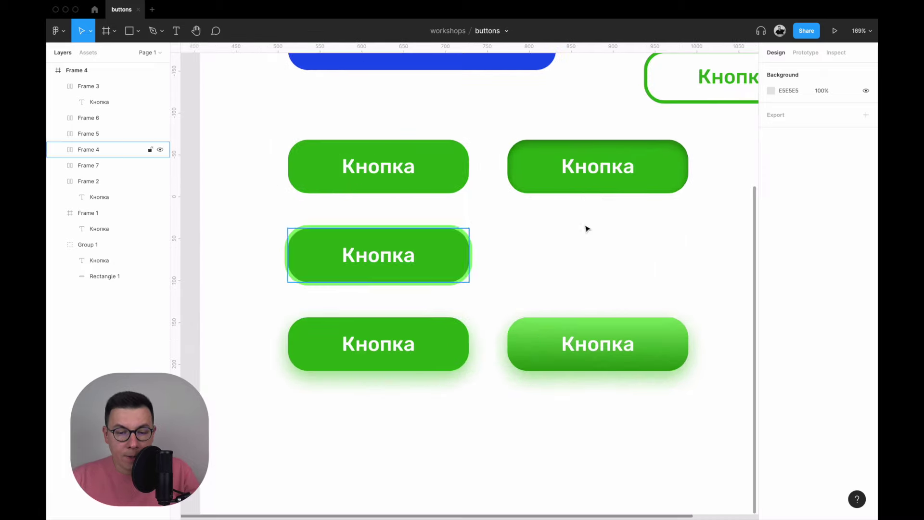
scroll(608, 251, "right", 2)
scroll(608, 250, "up", 1)
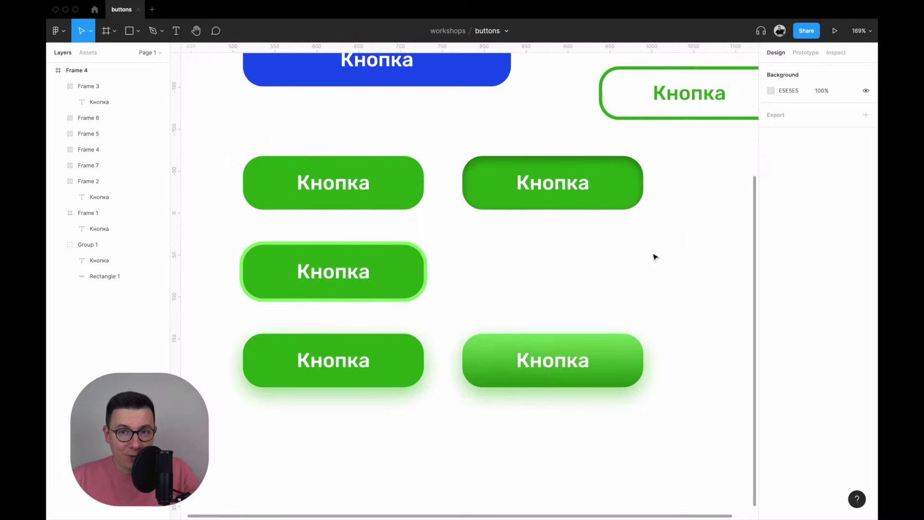
left_click(387, 201)
scroll(446, 179, "down", 1)
scroll(473, 223, "down", 2)
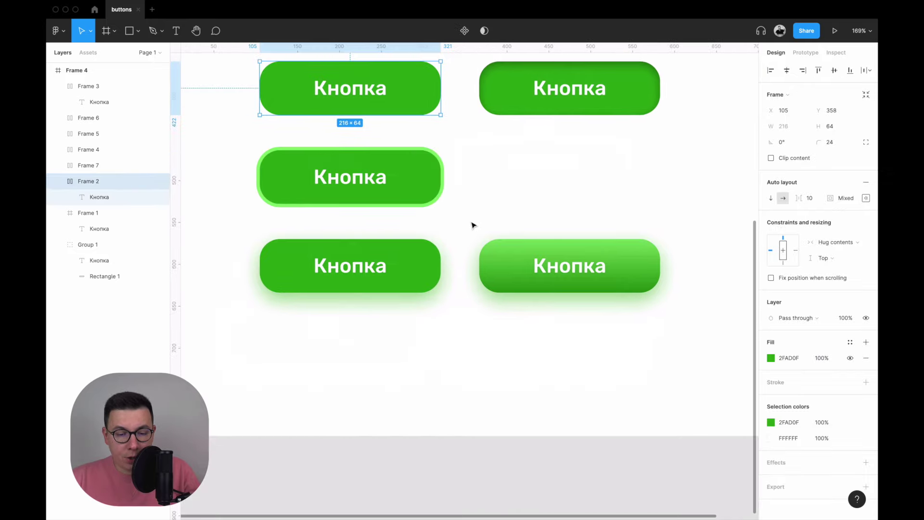
scroll(472, 223, "down", 5)
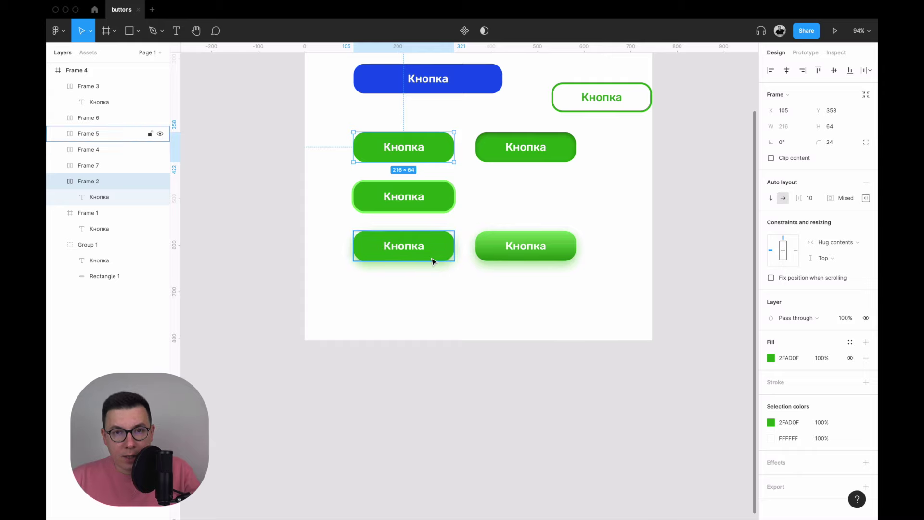
scroll(462, 185, "up", 3)
scroll(424, 197, "up", 2)
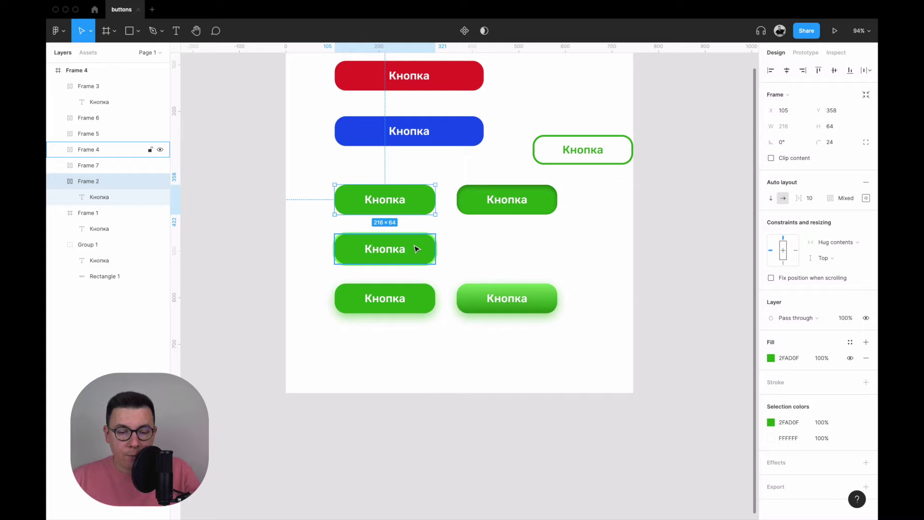
scroll(437, 267, "up", 1)
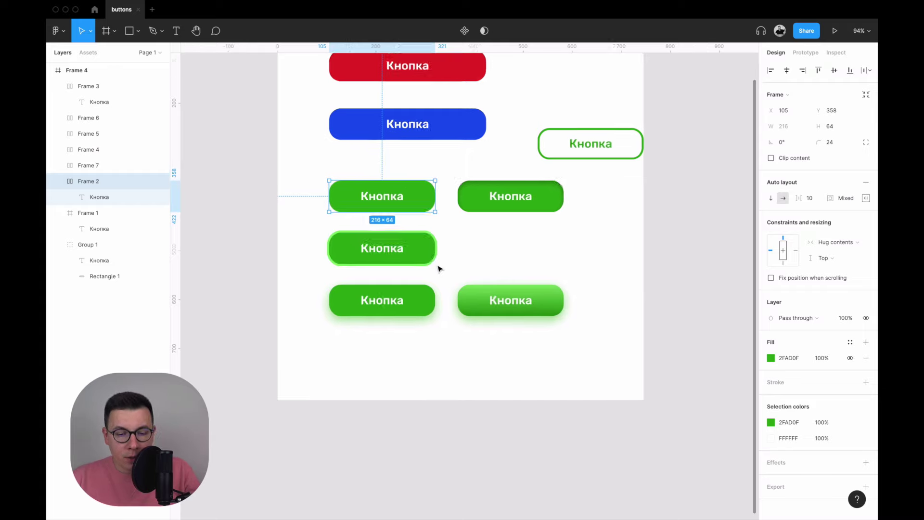
scroll(438, 268, "up", 3)
scroll(530, 241, "left", 2)
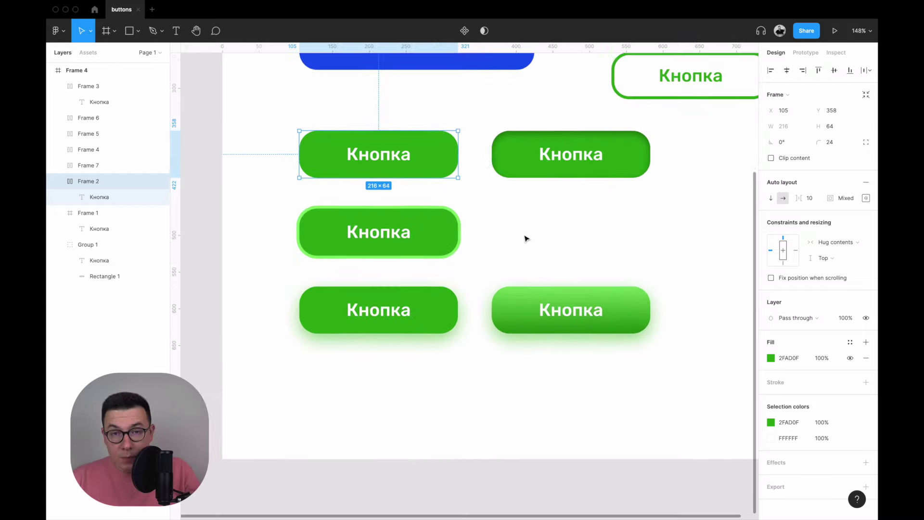
scroll(529, 188, "down", 2)
scroll(536, 106, "down", 3)
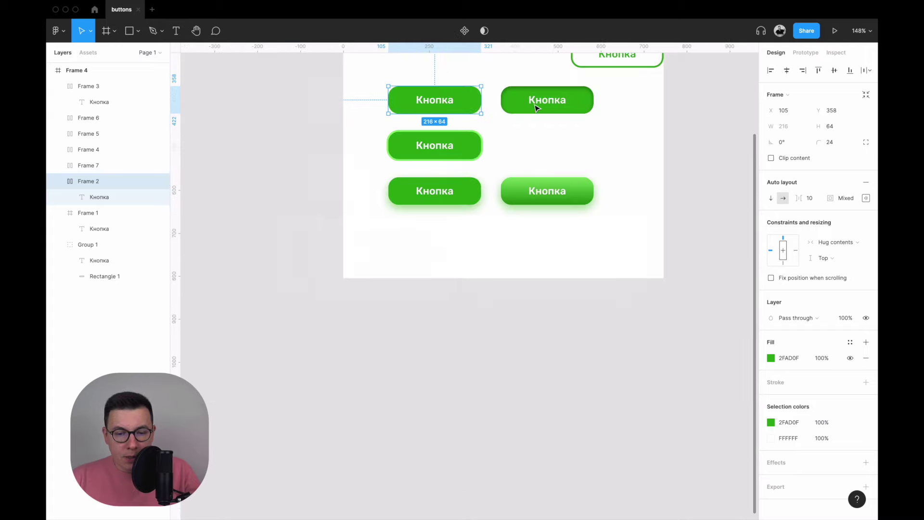
scroll(536, 107, "down", 3)
- Move the stroked button into the right column and copy the plain button into the middle row
mouse_move(401, 226)
left_mouse_down()
mouse_move(489, 213)
mouse_move(503, 220)
left_mouse_up()
left_click(410, 178)
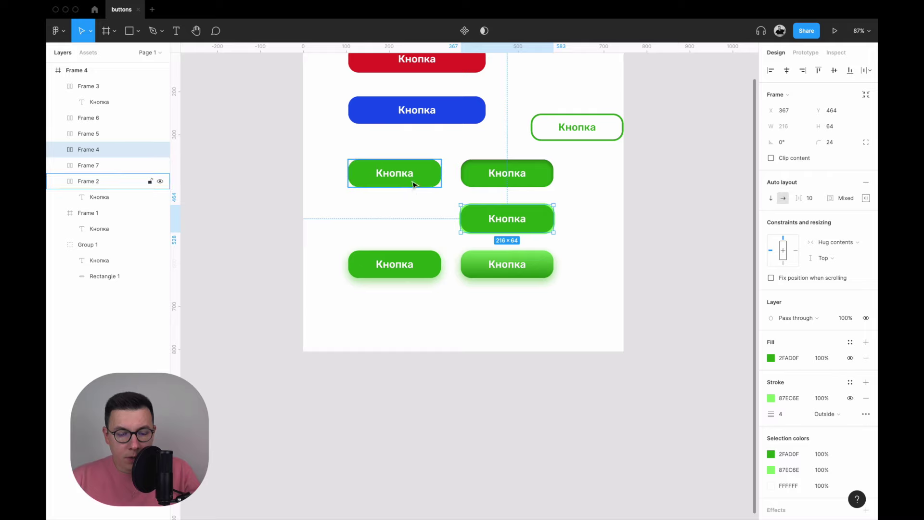
left_click_drag(411, 178, 415, 230)
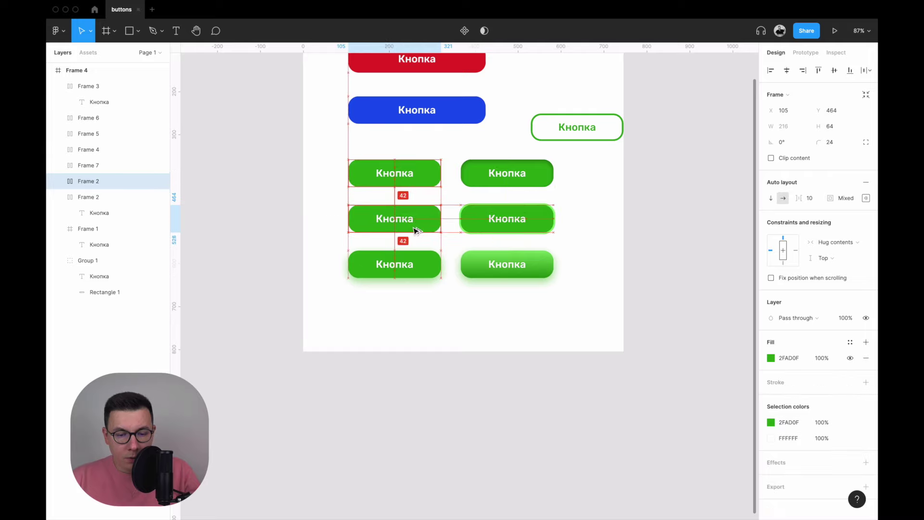
- Marquee-select the bottom and middle rows to check alignment, then move the outline button toward the grid
scroll(519, 279, "up", 3)
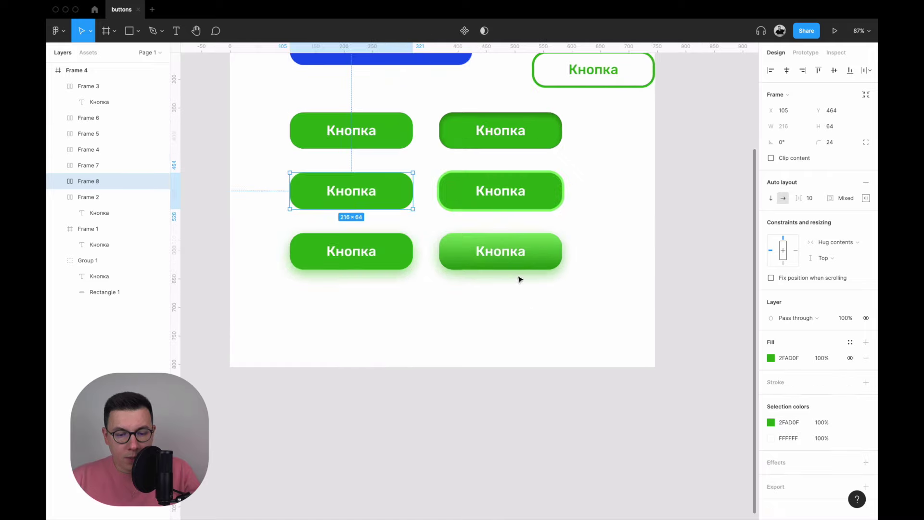
mouse_move(633, 314)
left_mouse_down()
mouse_move(414, 250)
mouse_move(403, 267)
left_mouse_up()
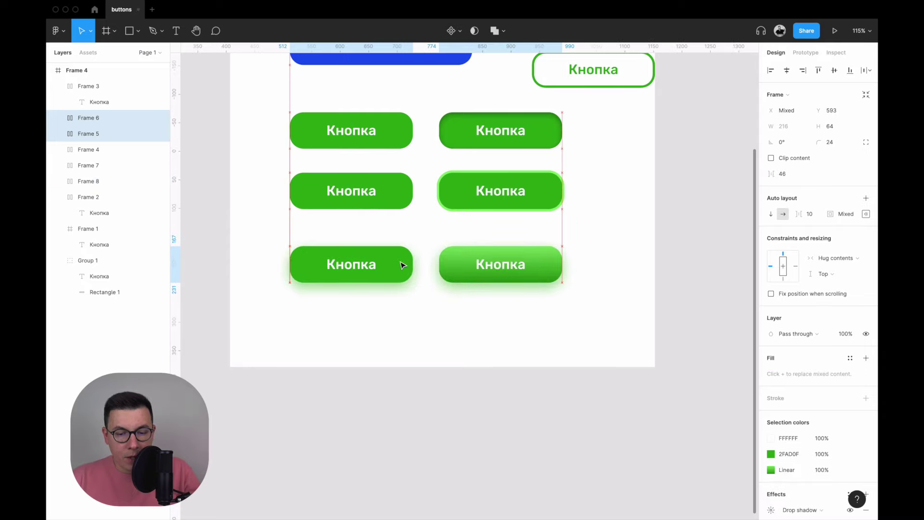
mouse_move(614, 226)
left_mouse_down()
mouse_move(368, 193)
mouse_move(397, 202)
left_mouse_up()
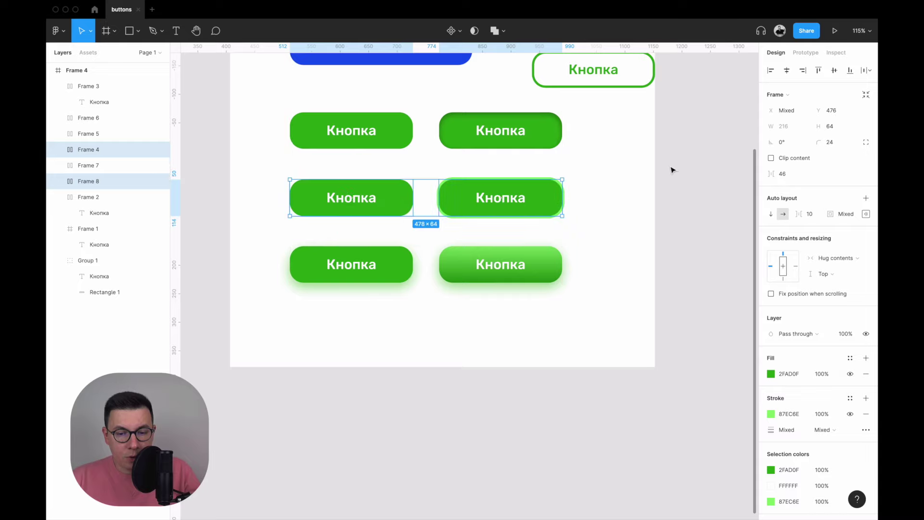
right_click(592, 155)
left_click(595, 137)
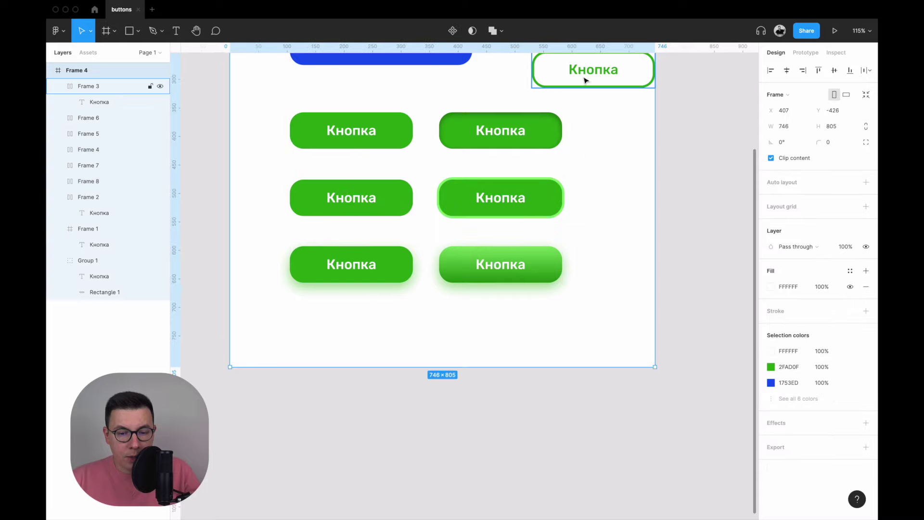
scroll(516, 243, "up", 4)
scroll(576, 243, "down", 4)
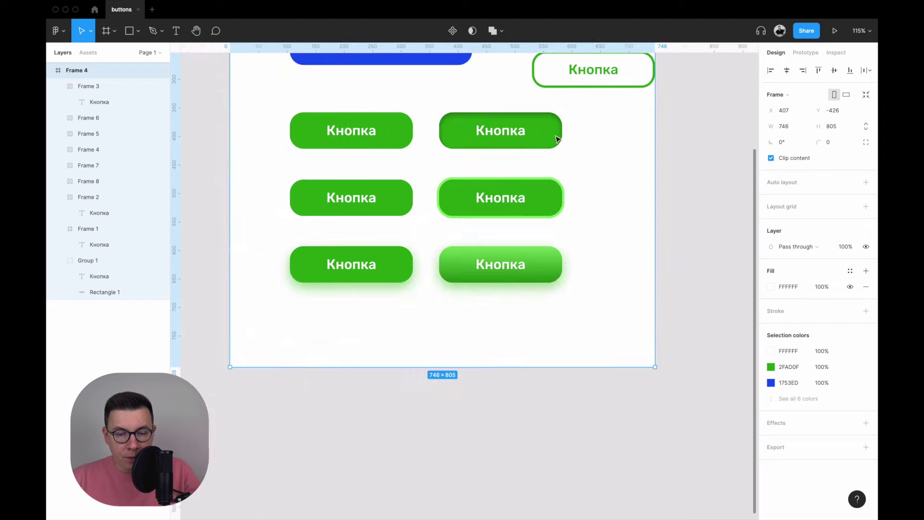
left_click_drag(594, 69, 565, 95)
- Place the outline button below the grid and fill its bottom-right copy with 2FAD0F at 17%
mouse_move(484, 226)
left_mouse_down()
mouse_move(363, 336)
mouse_move(511, 332)
left_mouse_up()
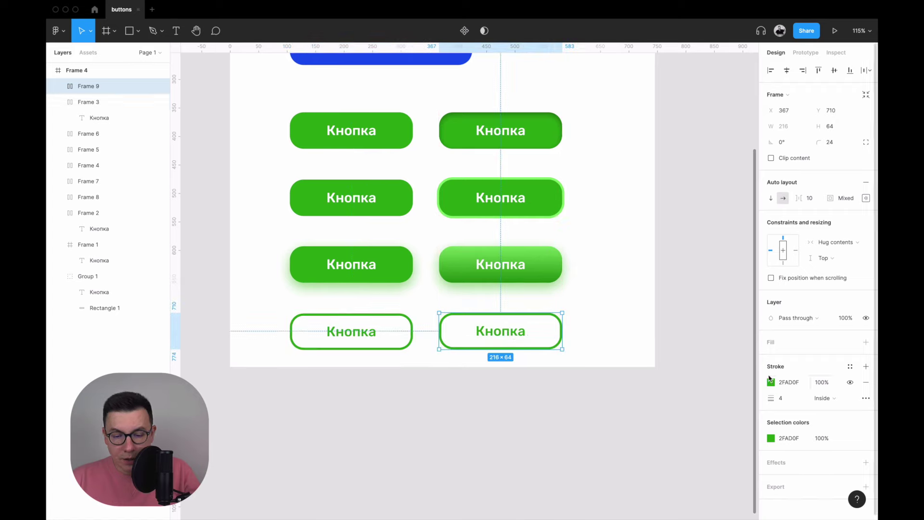
mouse_move(815, 342)
left_click(866, 342)
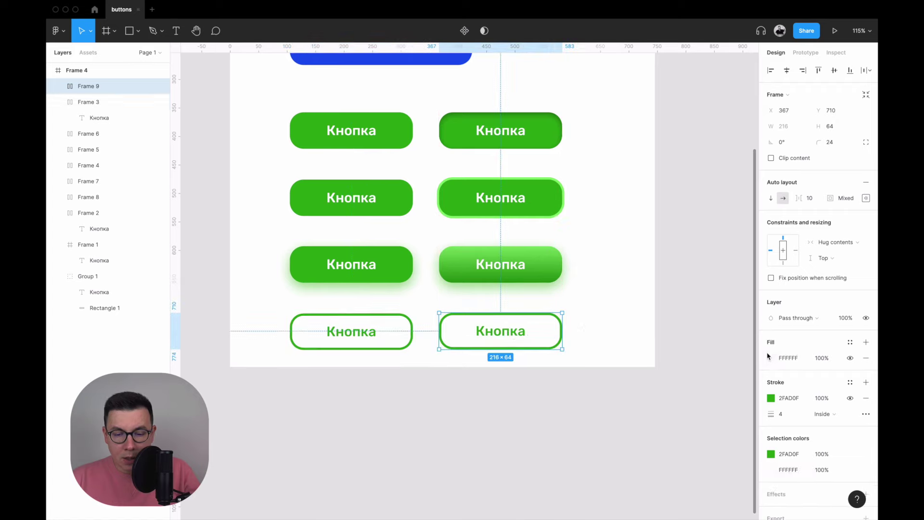
left_click(771, 358)
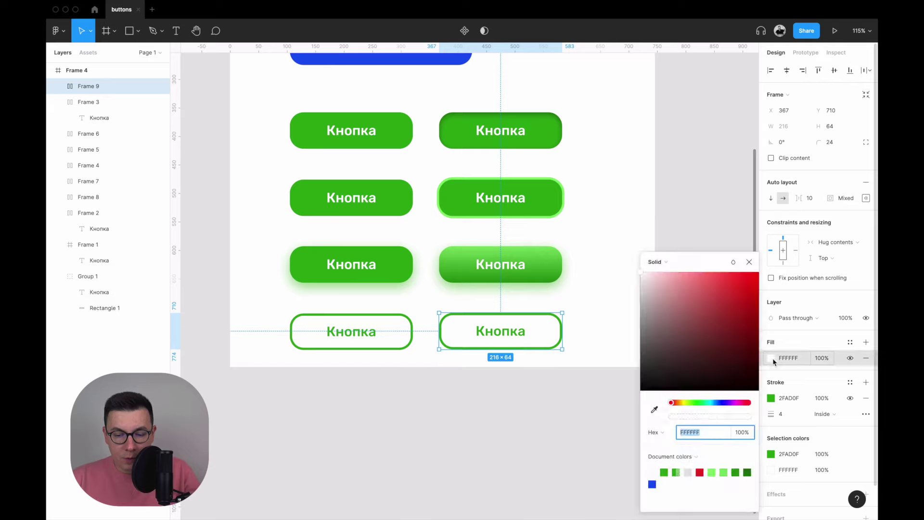
left_click(735, 471)
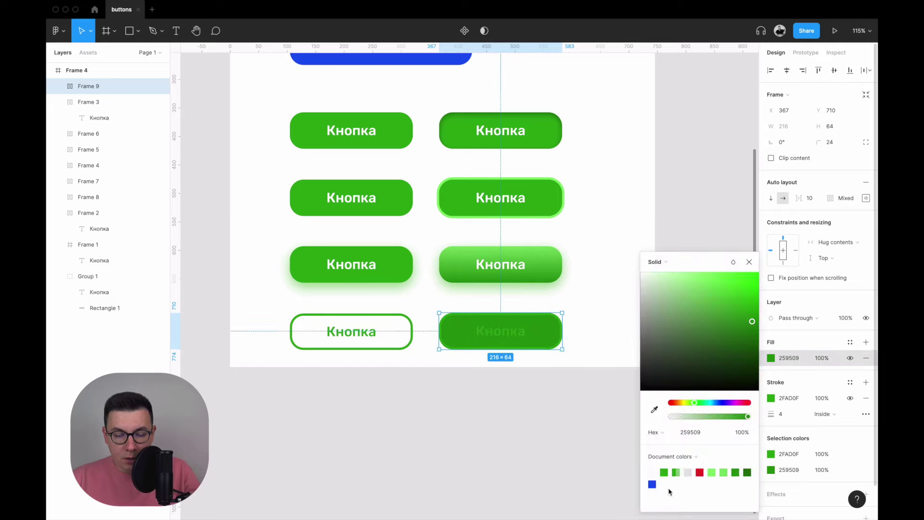
left_click(666, 472)
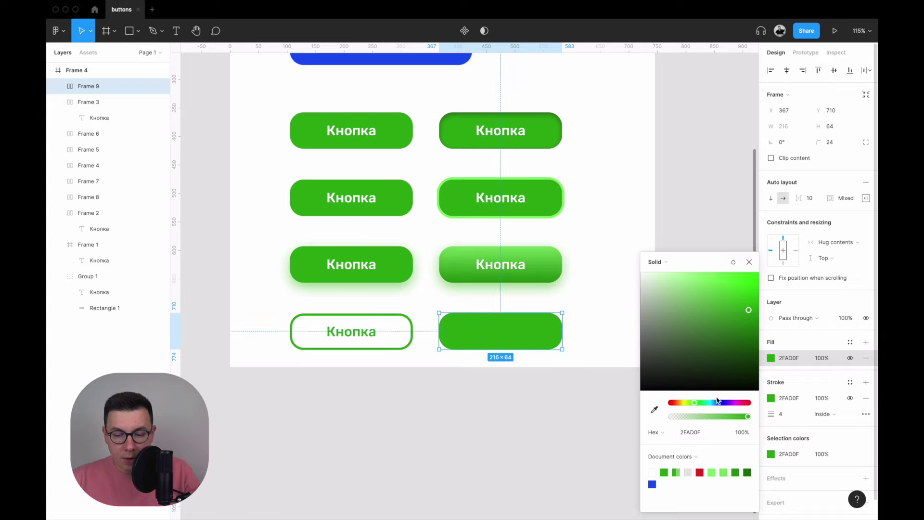
left_click_drag(704, 419, 684, 420)
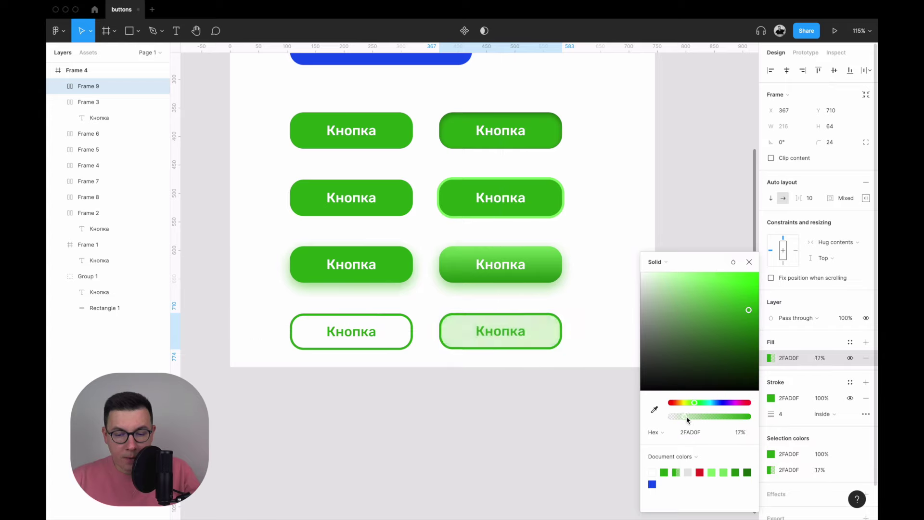
left_click(584, 304)
- Stretch Frame 4's bottom edge down to make it 746×1060
scroll(588, 255, "down", 3)
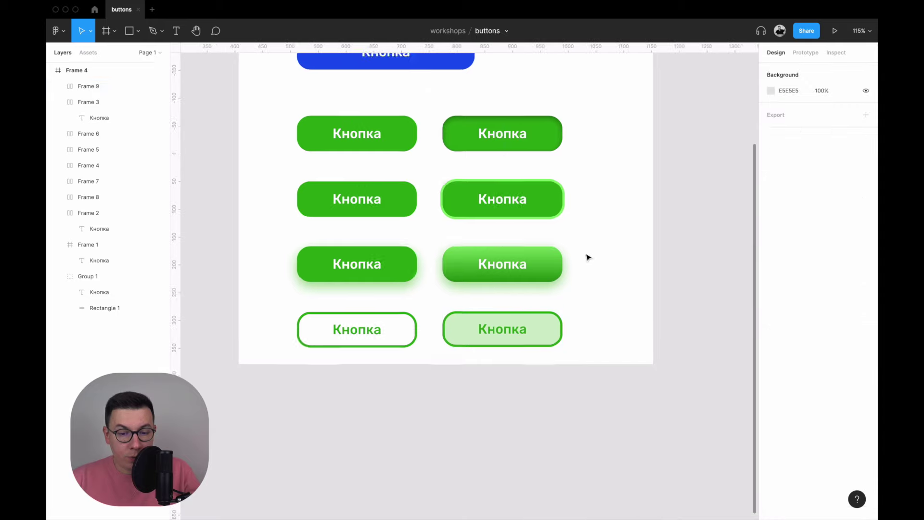
scroll(587, 255, "up", 3)
left_click(360, 230)
scroll(346, 202, "up", 3)
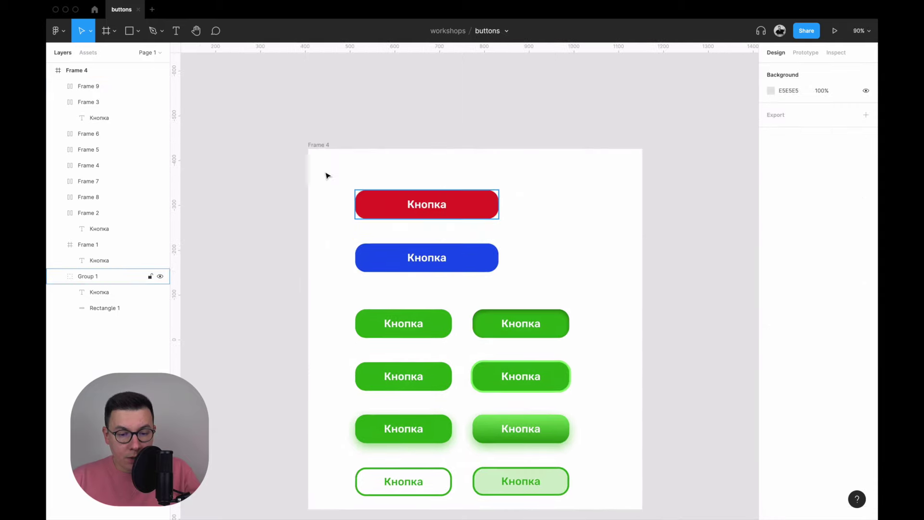
left_click(323, 146)
left_click(577, 293)
scroll(576, 294, "down", 5)
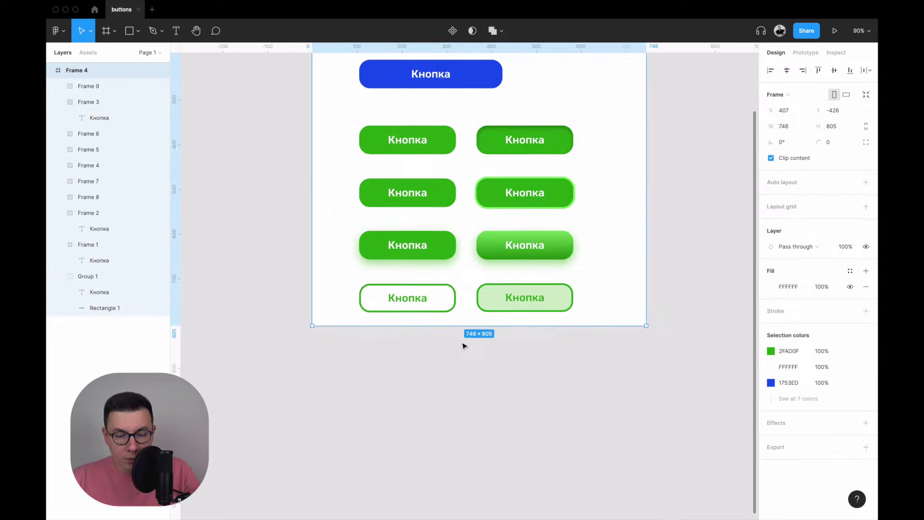
left_click_drag(475, 411, 475, 437)
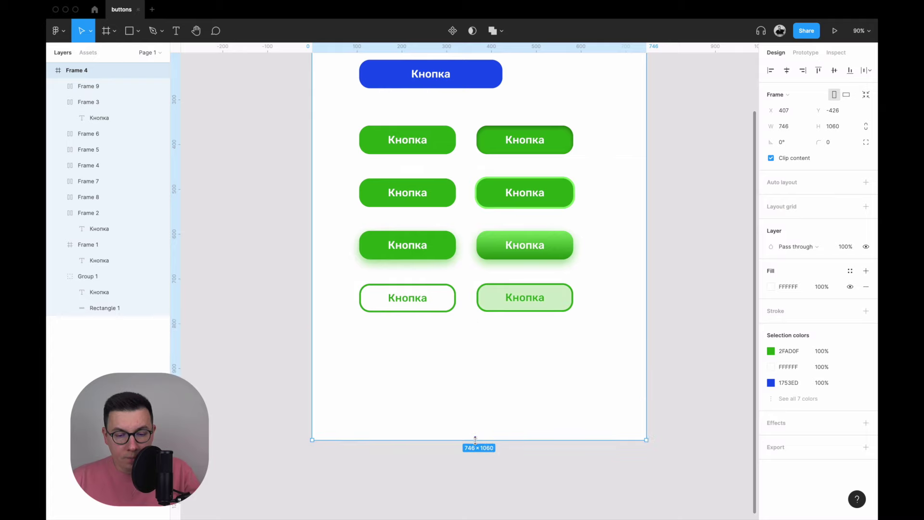
left_click(689, 320)
- Marquee-select both buttons in the top green row
scroll(553, 358, "up", 2)
scroll(544, 221, "up", 2, "ctrl")
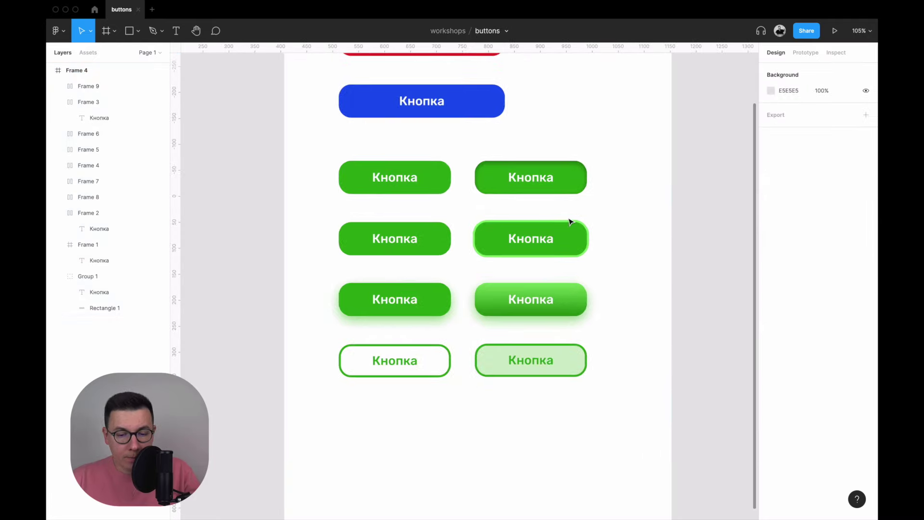
scroll(598, 221, "up", 1)
left_click_drag(624, 215, 316, 157)
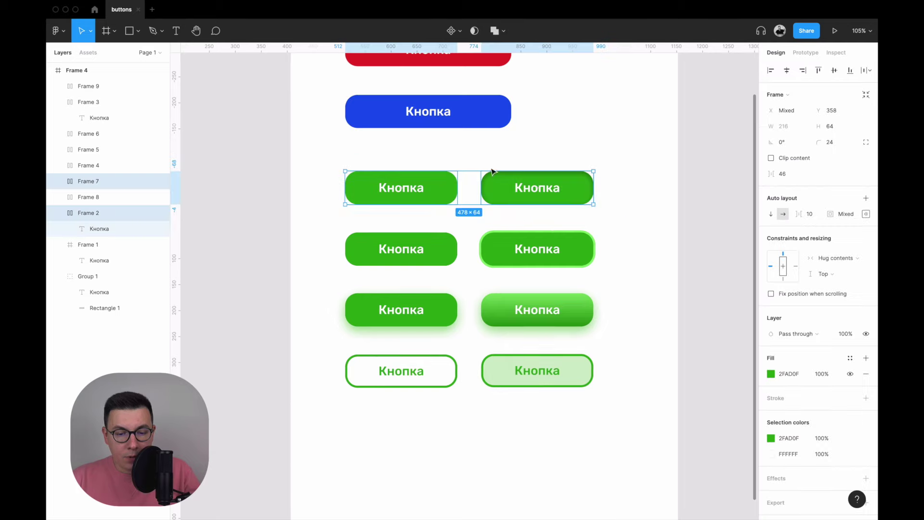
- Combine the top and second rows into component sets, Component 1 and Component 2
left_click(460, 32)
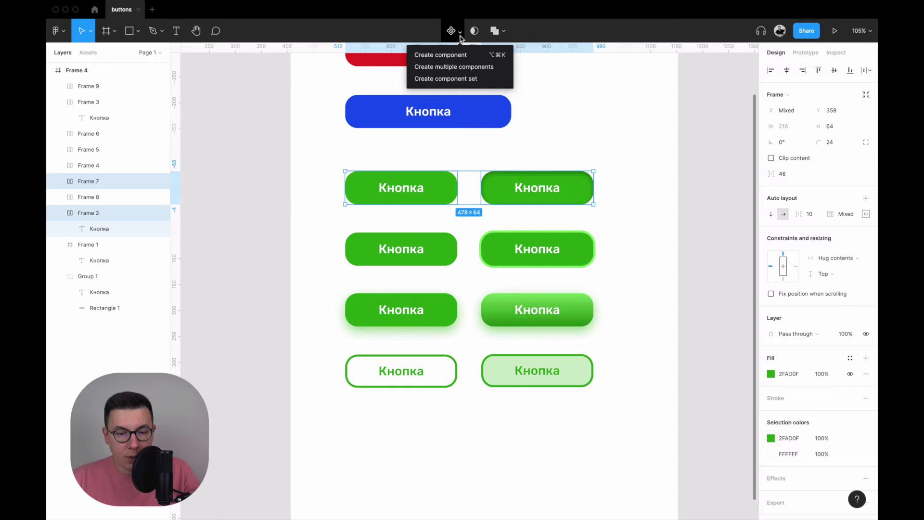
left_click(445, 79)
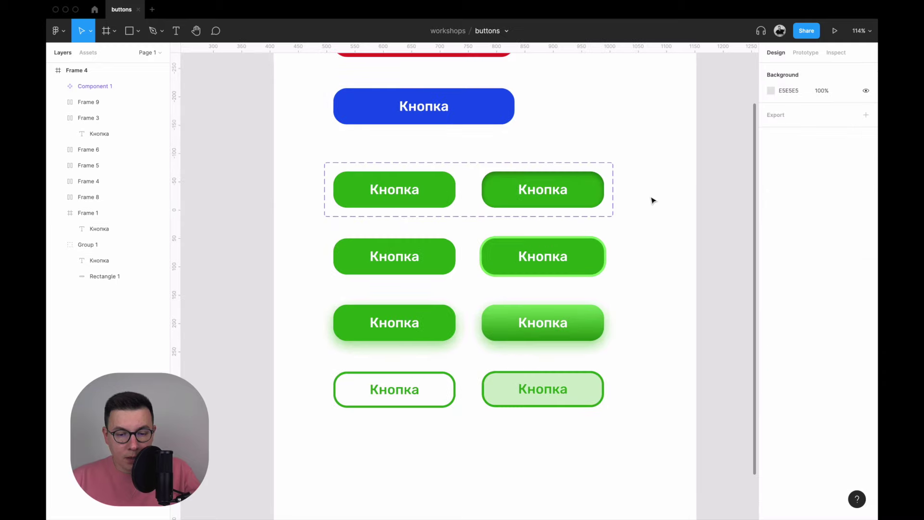
left_click_drag(315, 232, 395, 255)
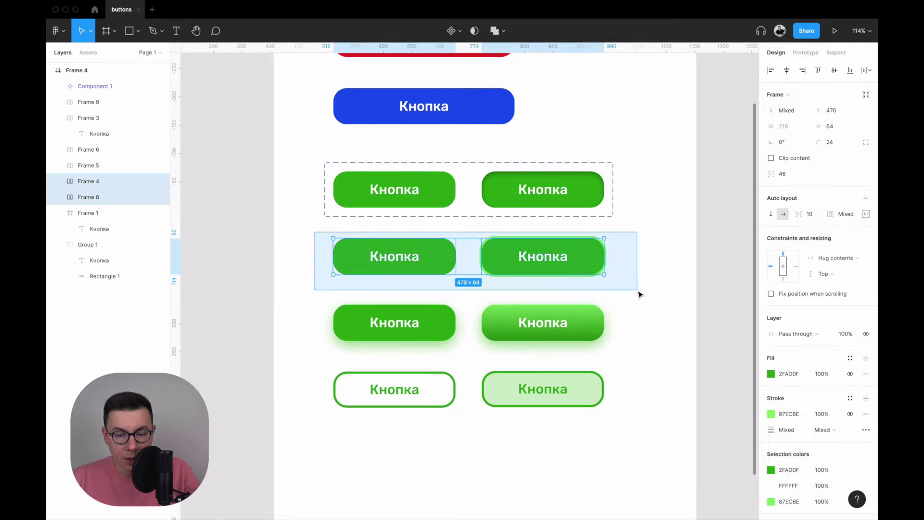
left_click_drag(601, 293, 639, 293)
left_click(458, 33)
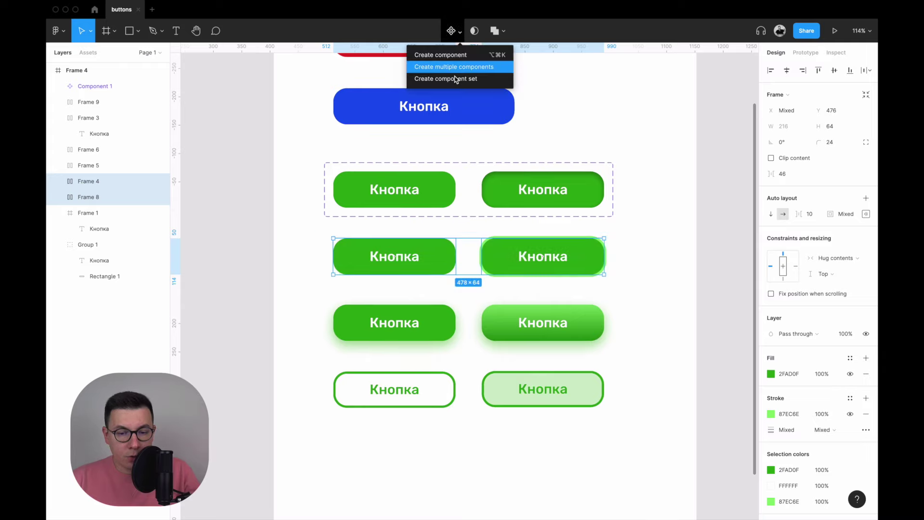
left_click(454, 81)
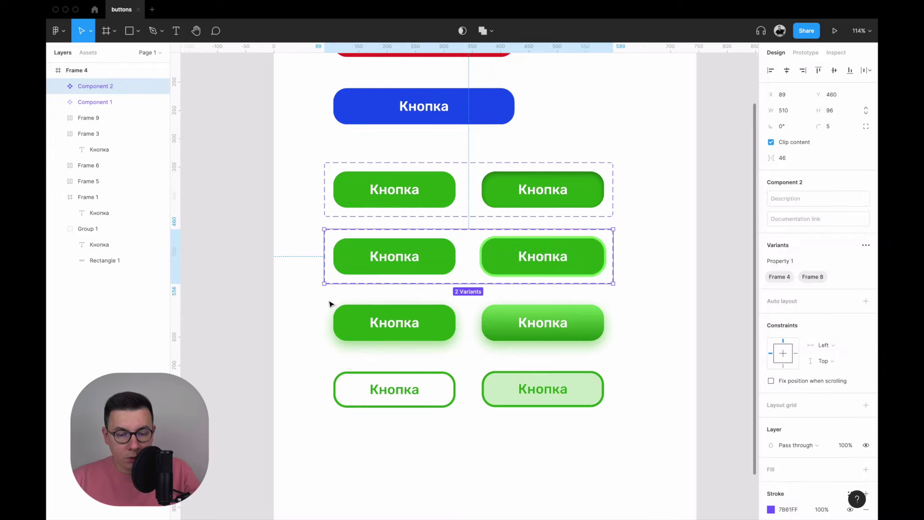
- Combine the third and bottom rows into component sets, Component 3 and Component 4
left_click_drag(313, 296, 627, 357)
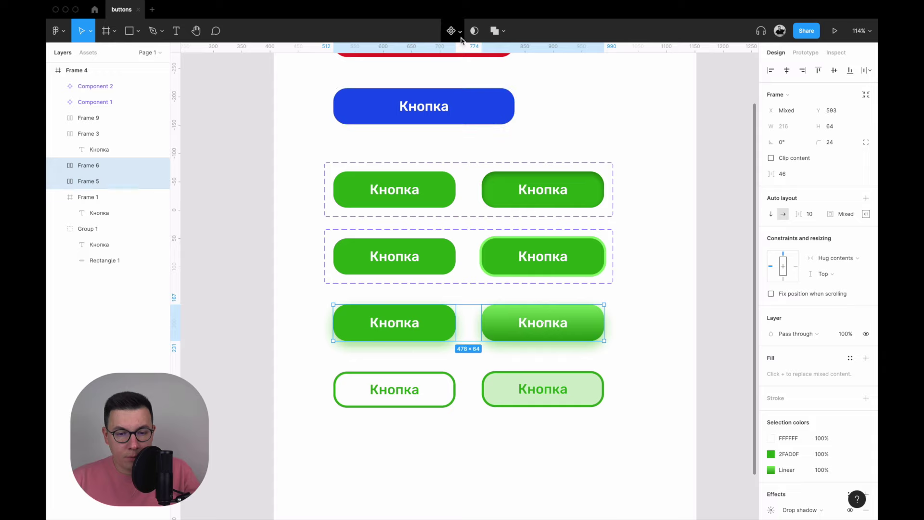
left_click(460, 32)
left_click(460, 82)
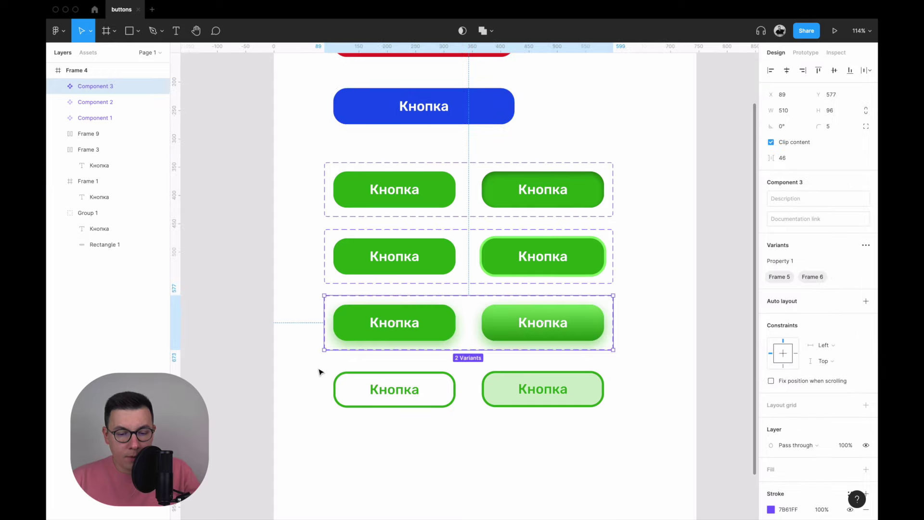
left_click_drag(320, 365, 631, 433)
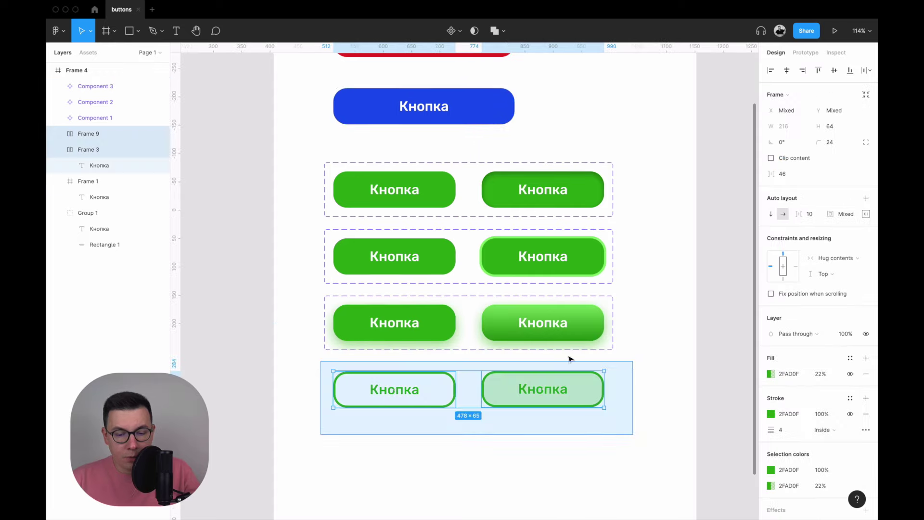
left_click(459, 32)
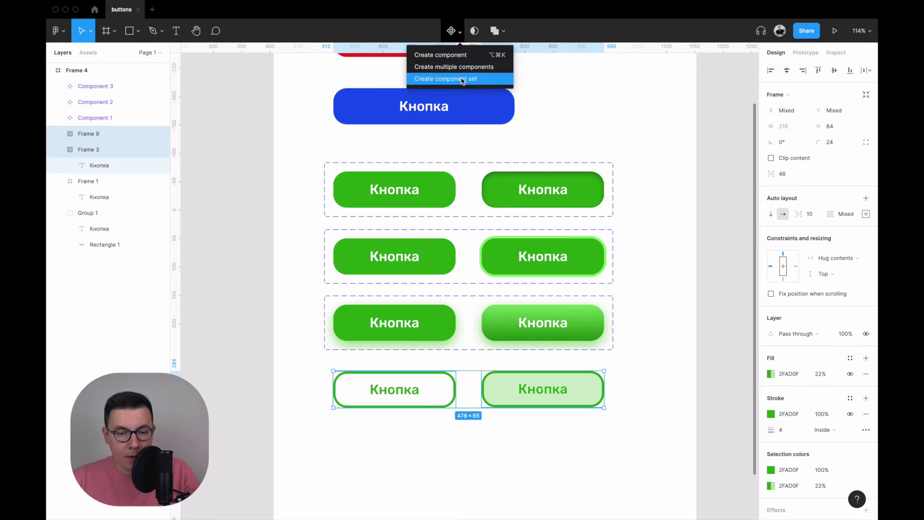
left_click(463, 82)
left_click(661, 279)
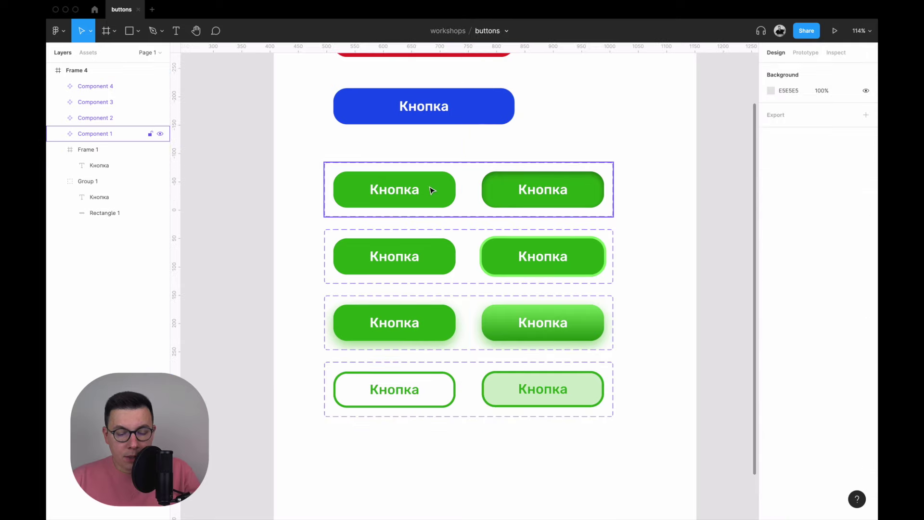
left_click(432, 190)
- Link Frame 2 to Frame 7 with a While hovering trigger and Instant animation
left_click(806, 53)
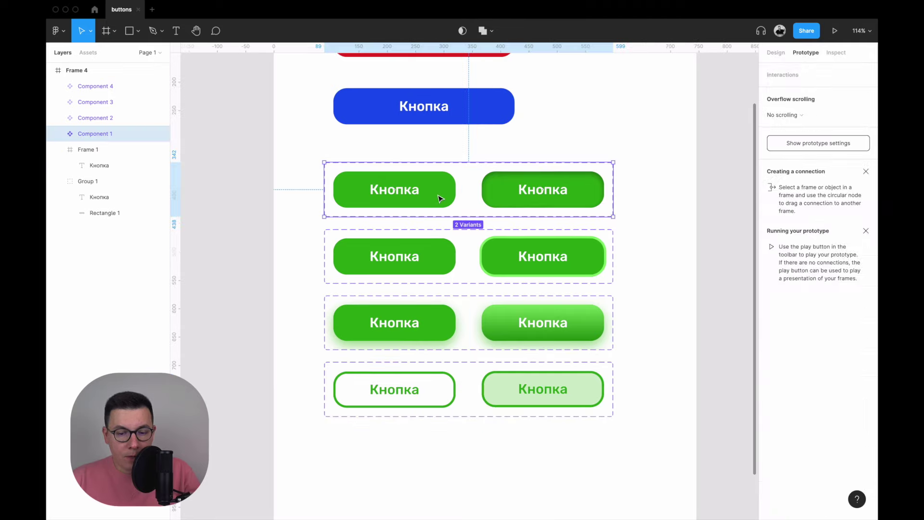
left_click(440, 189)
left_click_drag(455, 189, 489, 190)
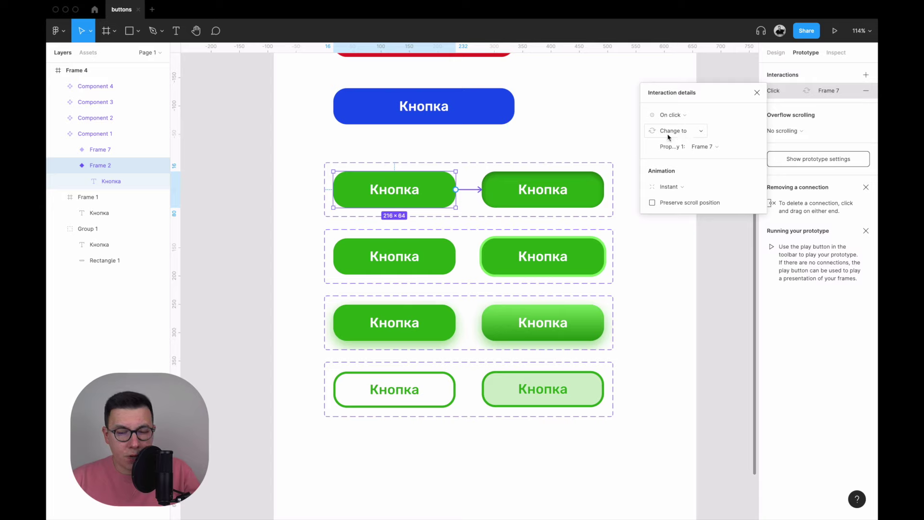
left_click(687, 186)
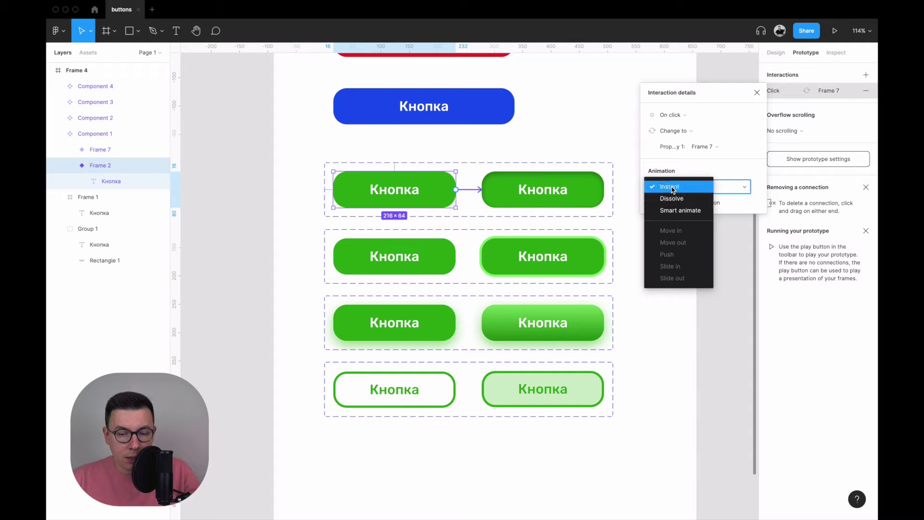
left_click(673, 188)
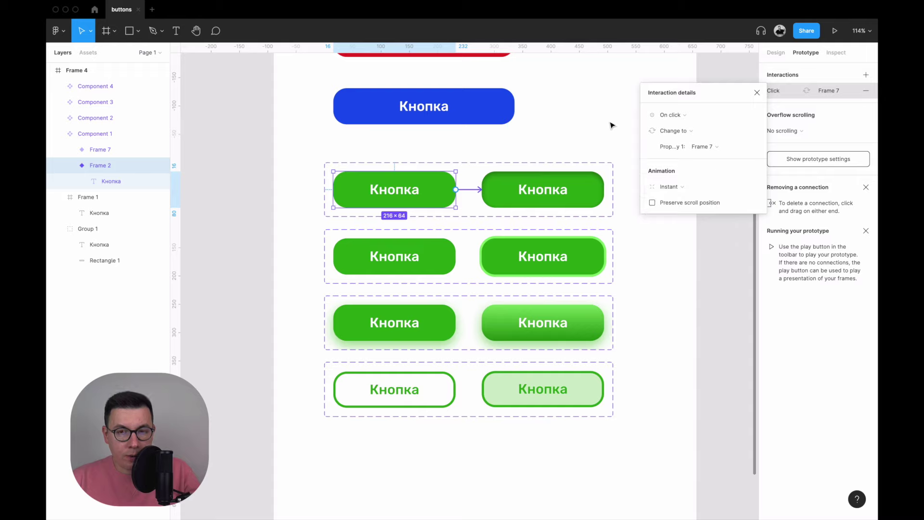
left_click(681, 118)
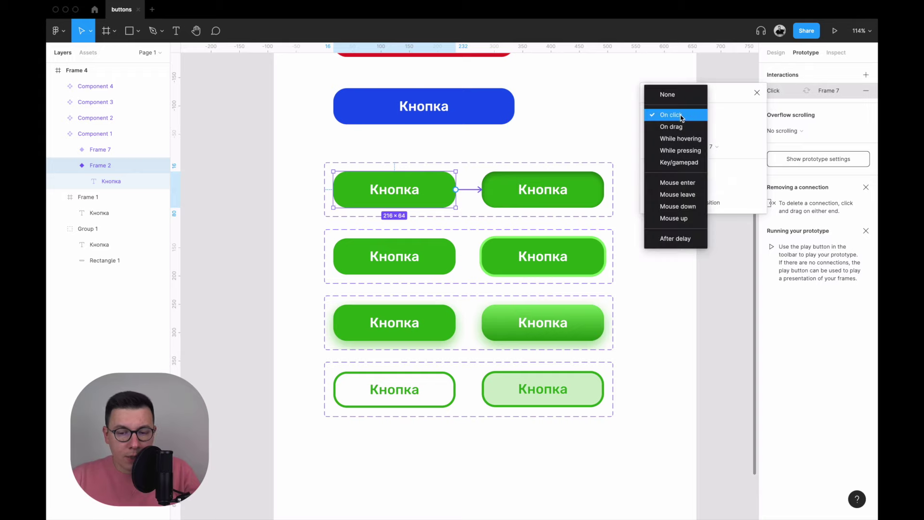
left_click(678, 140)
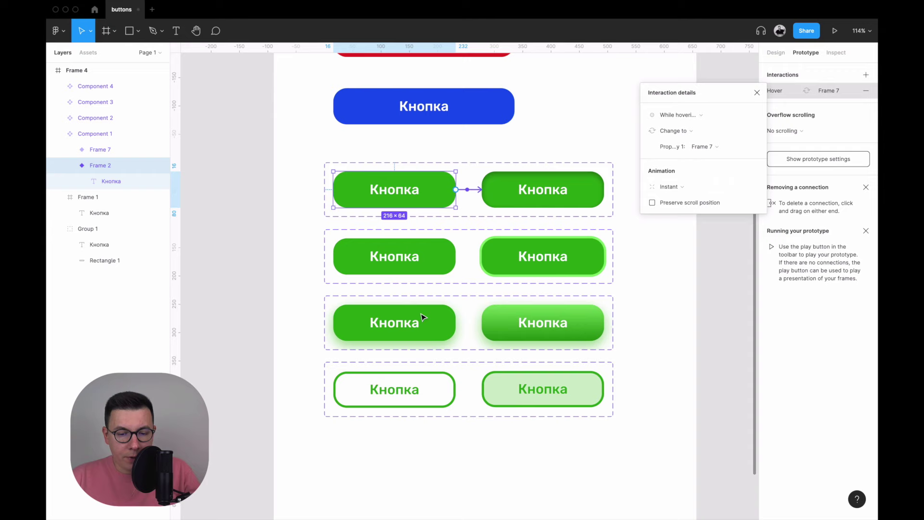
- Link Frame 8 to Frame 4 on While hovering with Smart animate, Ease in and out, 200ms
left_click(443, 256)
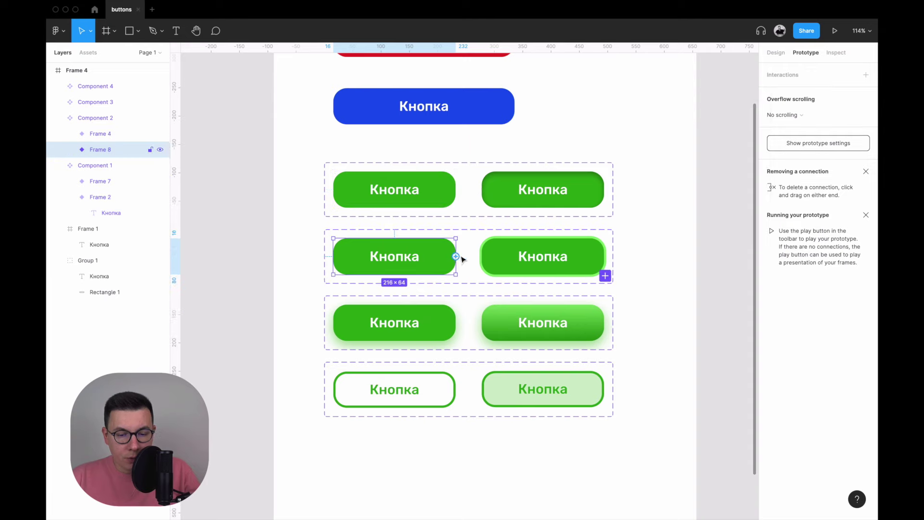
left_click_drag(457, 256, 495, 261)
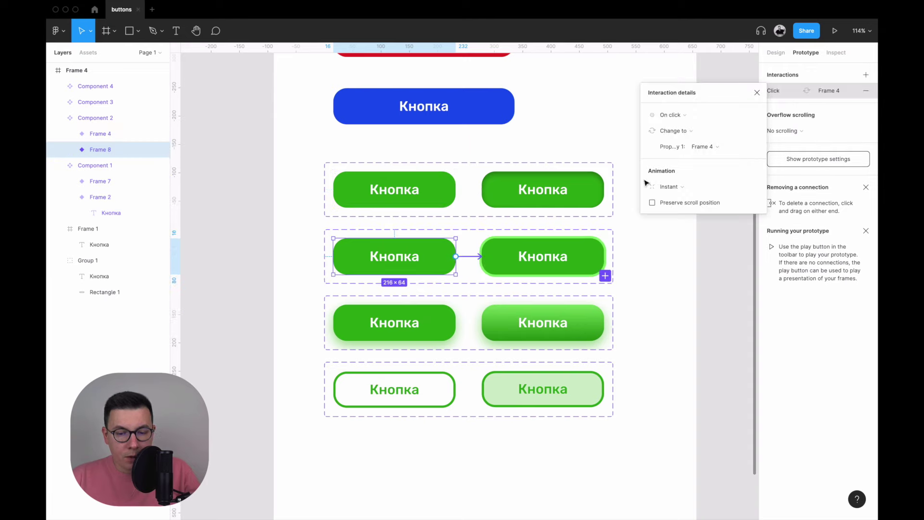
left_click(687, 116)
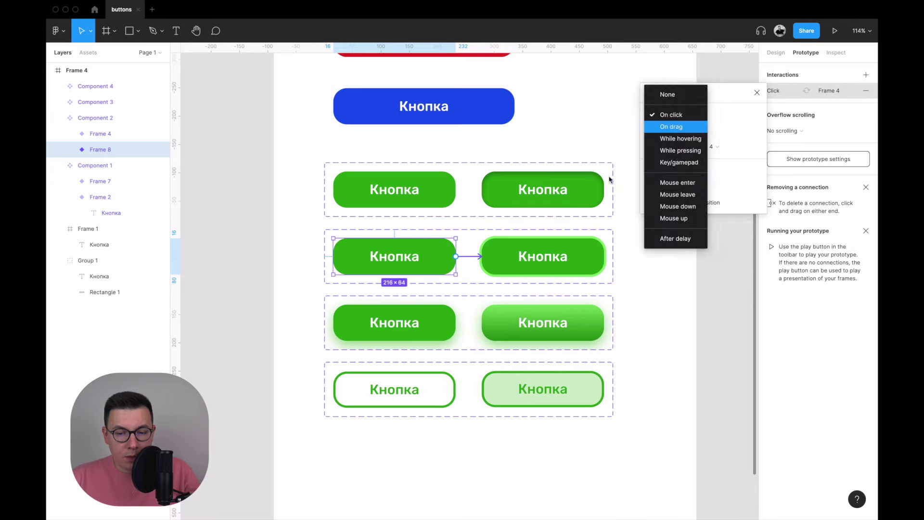
left_click(678, 140)
left_click(680, 189)
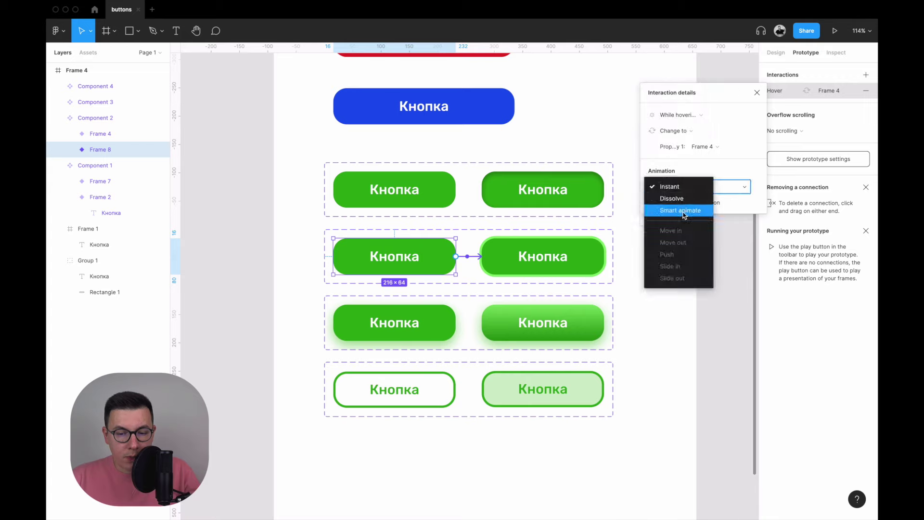
left_click(683, 212)
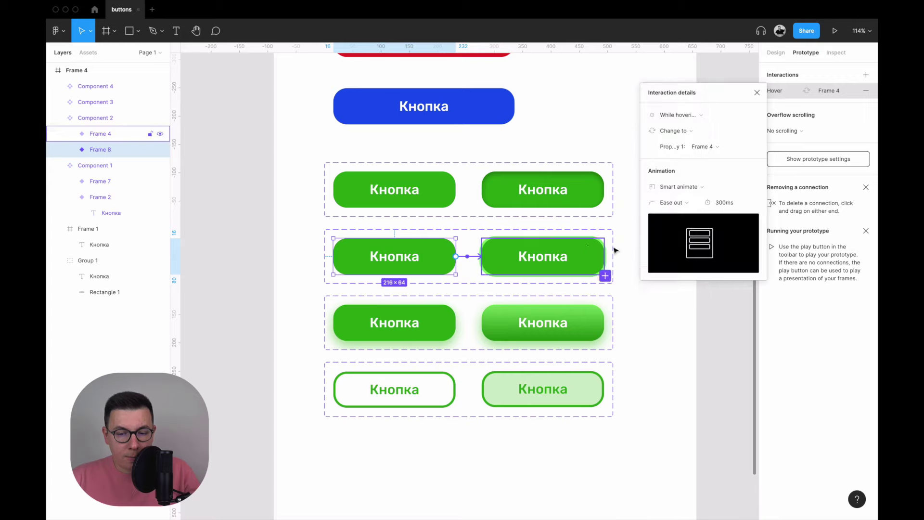
left_click(684, 203)
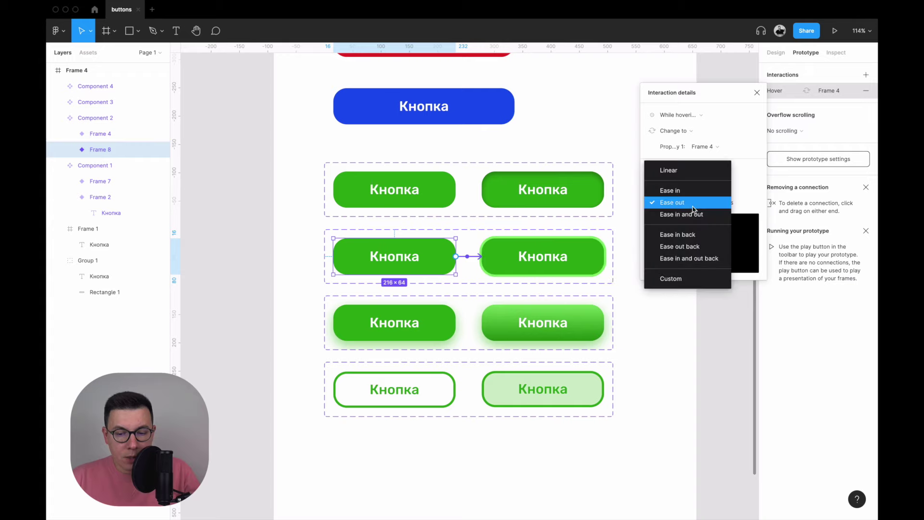
left_click(691, 221)
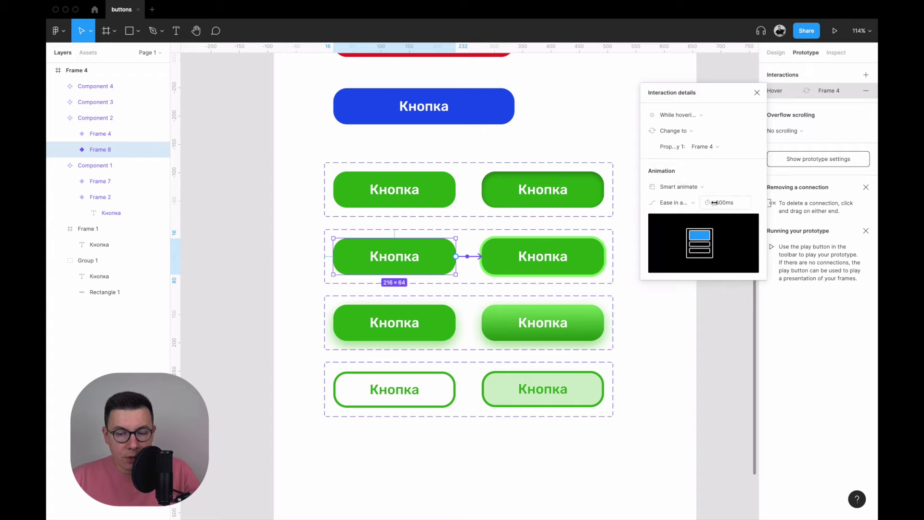
left_click(718, 204)
key("Return")
- Link the third-row left variant to Frame 6 with a While hovering trigger
left_click(418, 324)
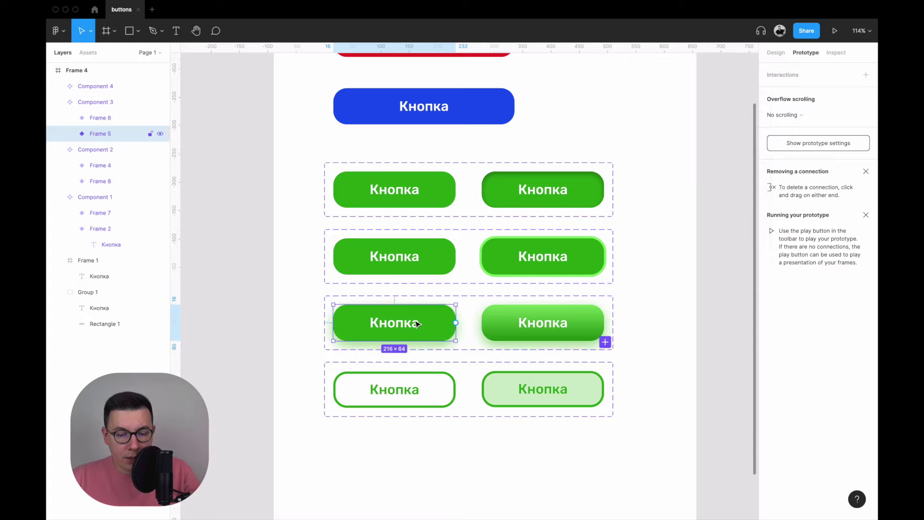
left_click_drag(456, 322, 493, 327)
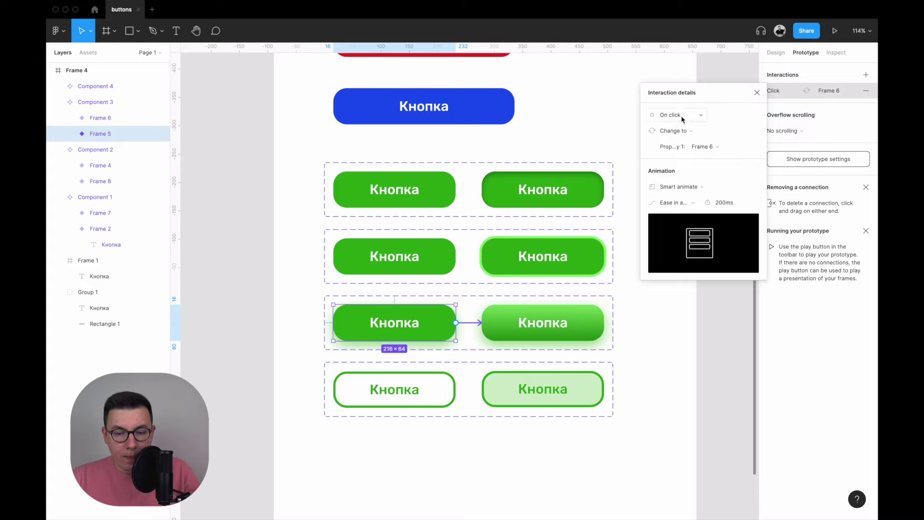
left_click(682, 119)
left_click(689, 143)
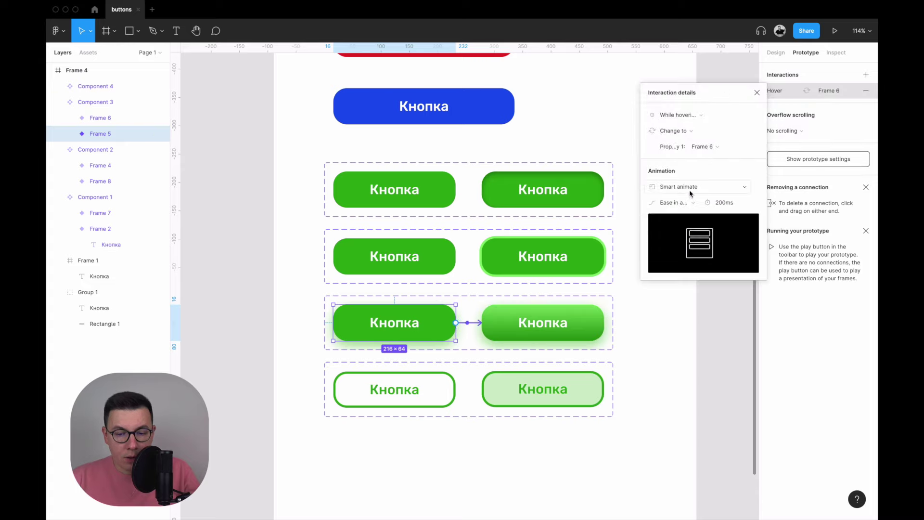
- Link the bottom-row left variant to Frame 9 on While hovering with a 200ms Dissolve animation
left_click(424, 388)
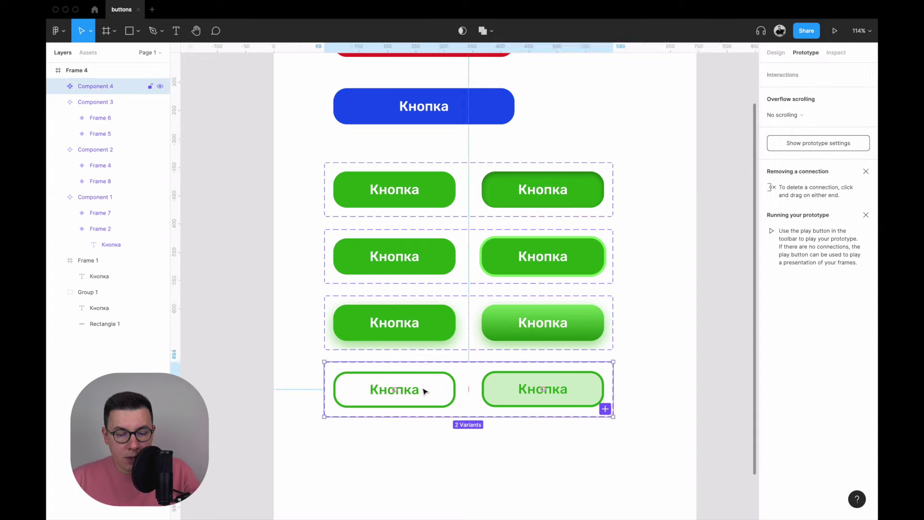
left_click_drag(455, 390, 505, 393)
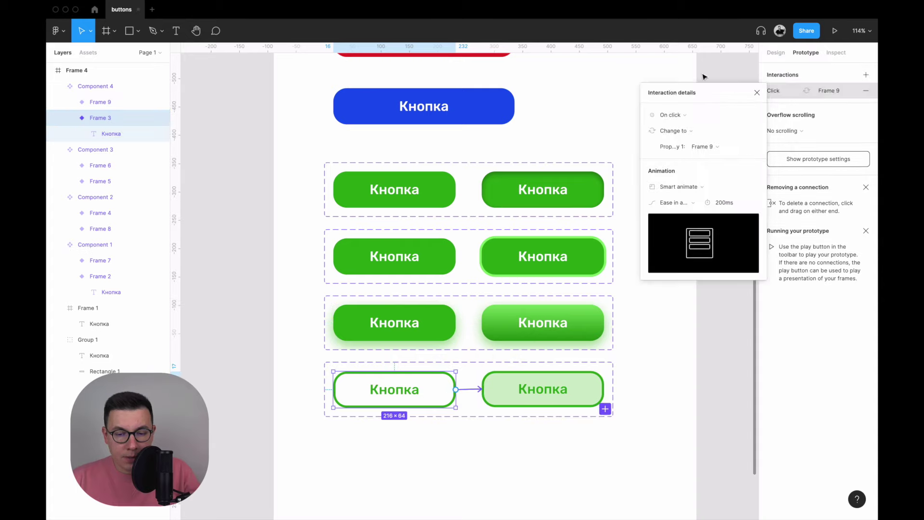
left_click(690, 115)
left_click(675, 140)
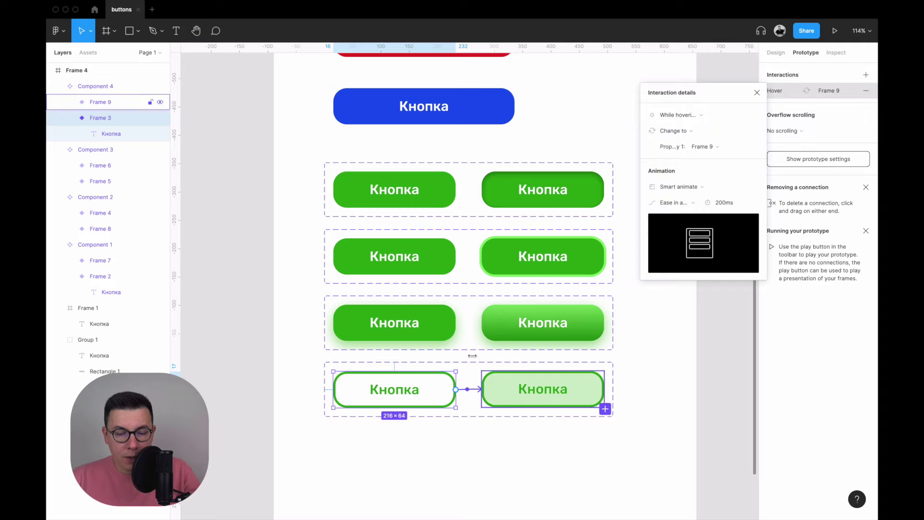
left_click(718, 204)
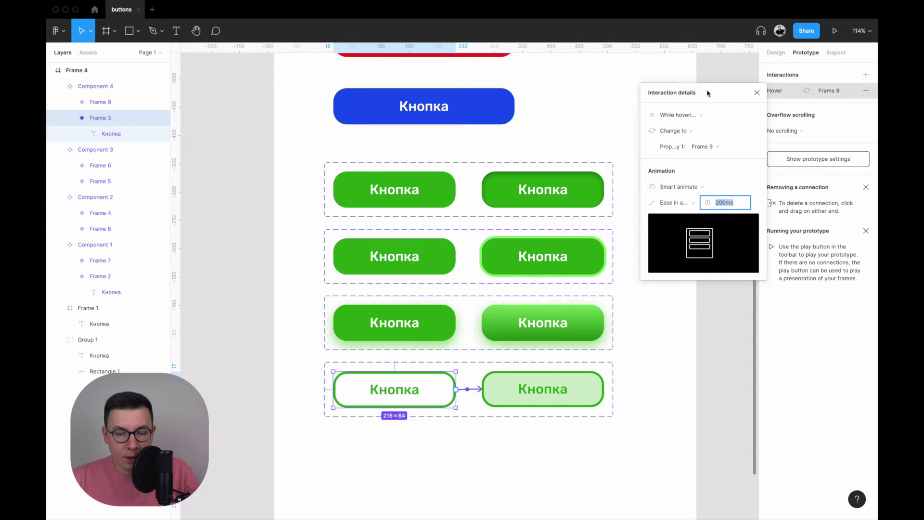
left_click(686, 189)
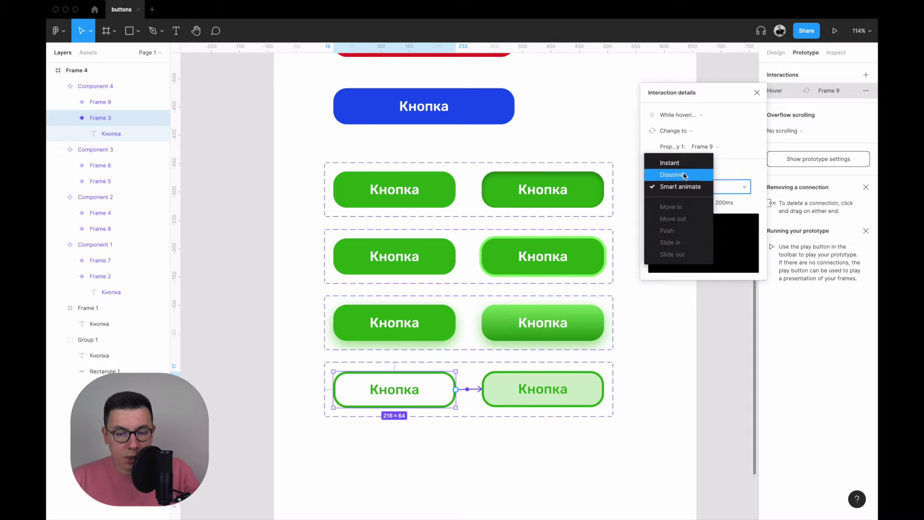
left_click(684, 176)
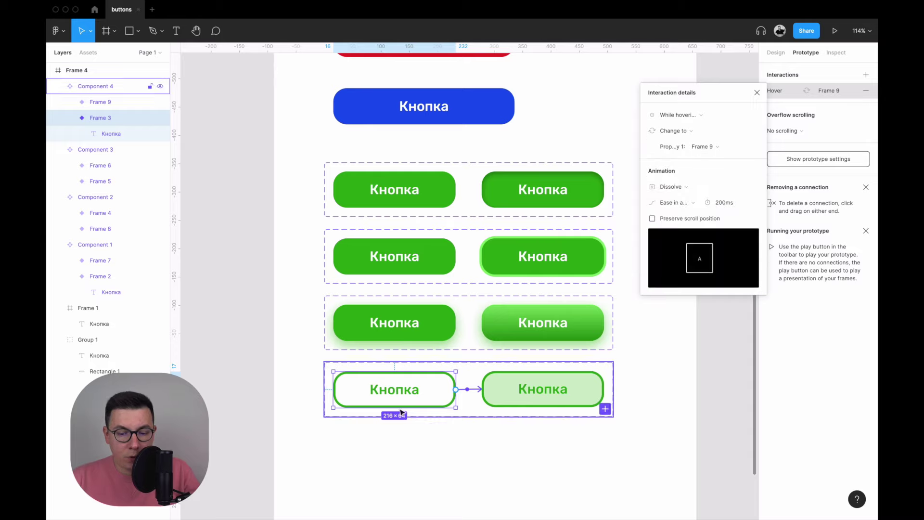
mouse_move(541, 389)
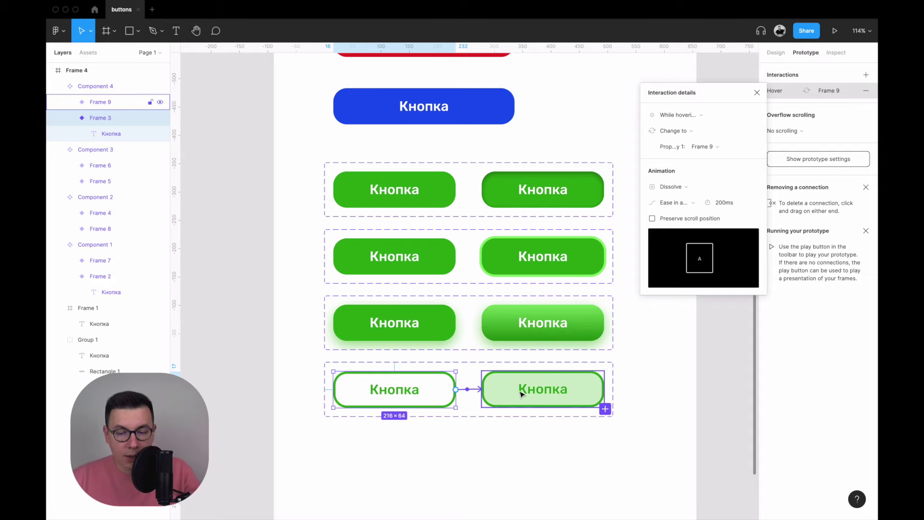
left_click(522, 468)
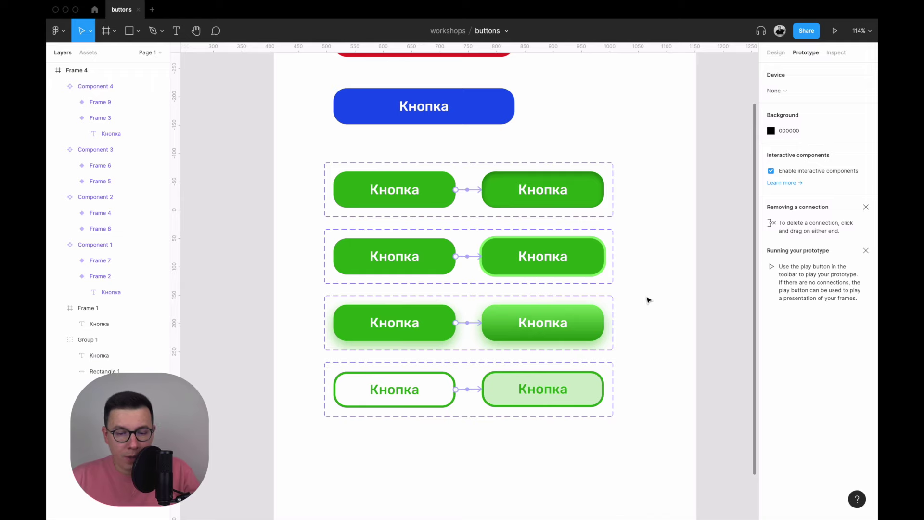
scroll(645, 252, "down", 2)
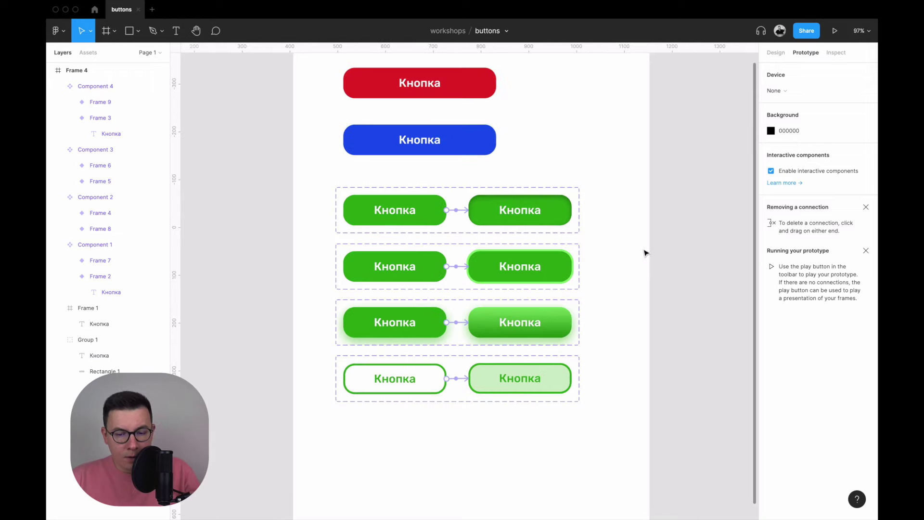
scroll(620, 251, "right", 1)
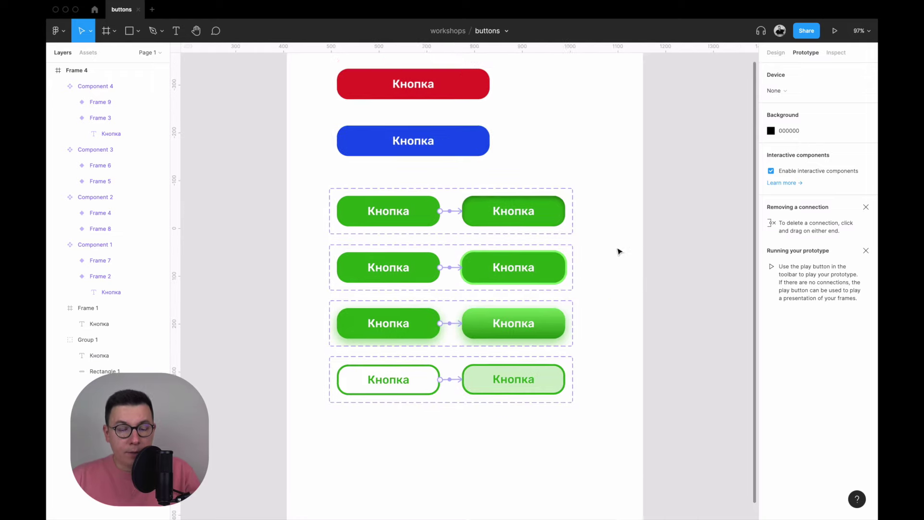
scroll(609, 215, "down", 1)
double_click(373, 196)
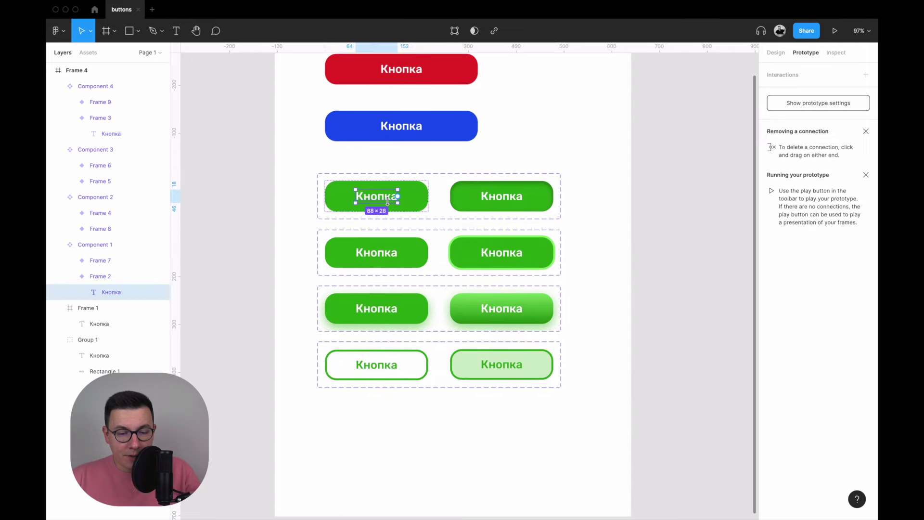
left_click(399, 190)
left_click(424, 202)
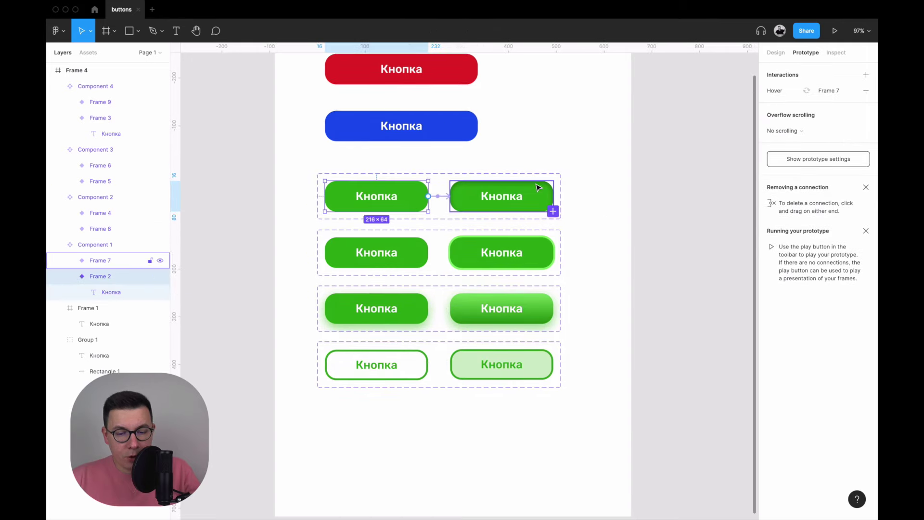
scroll(537, 187, "down", 5)
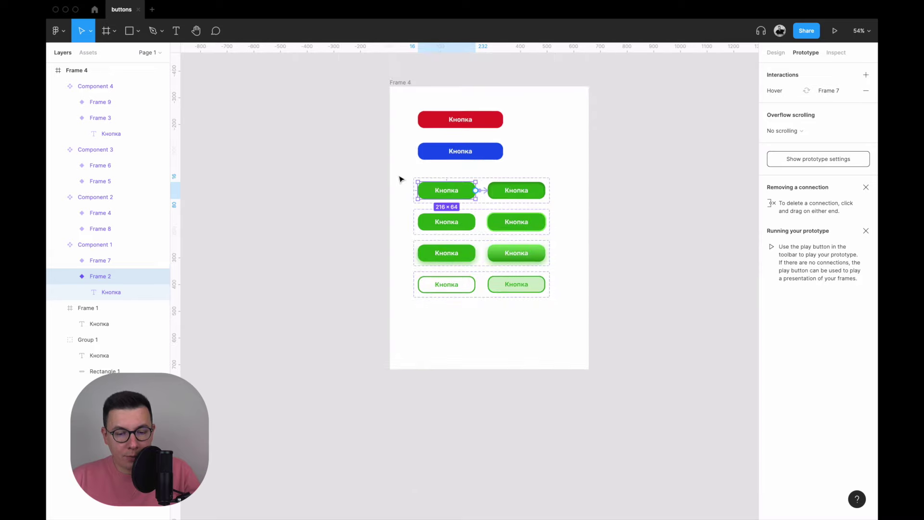
left_click_drag(398, 176, 588, 348)
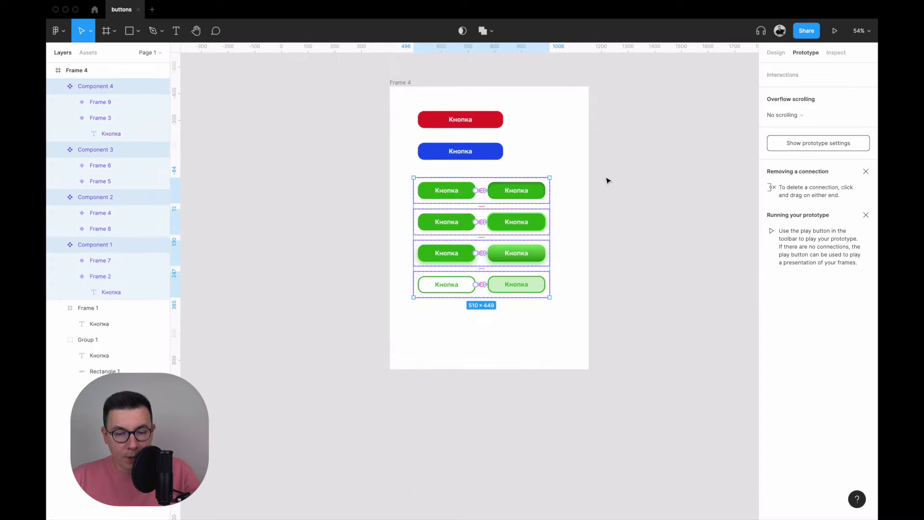
scroll(607, 180, "right", 5)
key("f")
- Draw Frame 5 and place an instance of each set's default button in it as a column
left_click_drag(495, 128, 702, 364)
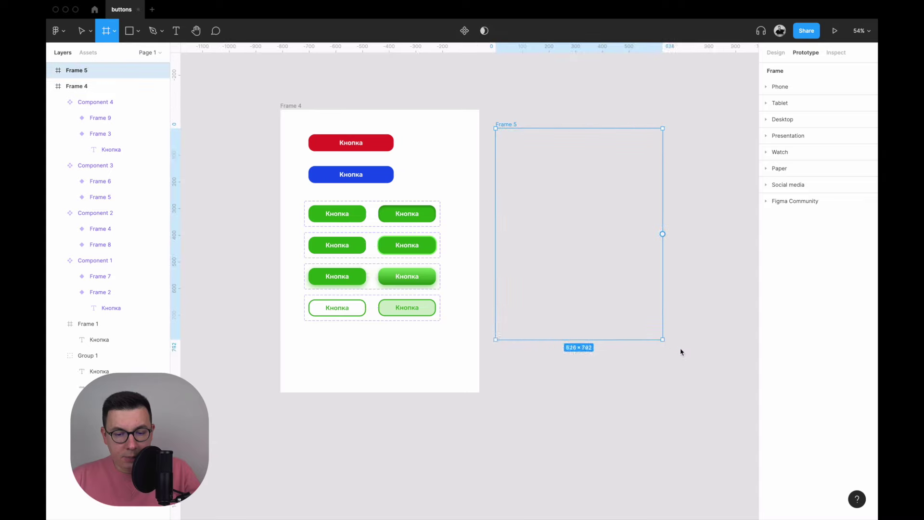
left_click(773, 52)
left_click(354, 215)
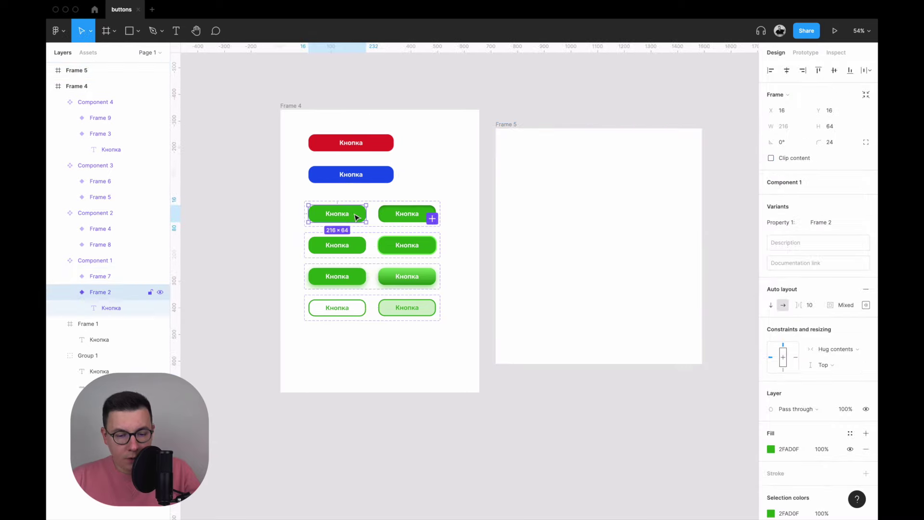
left_click_drag(562, 224, 615, 175)
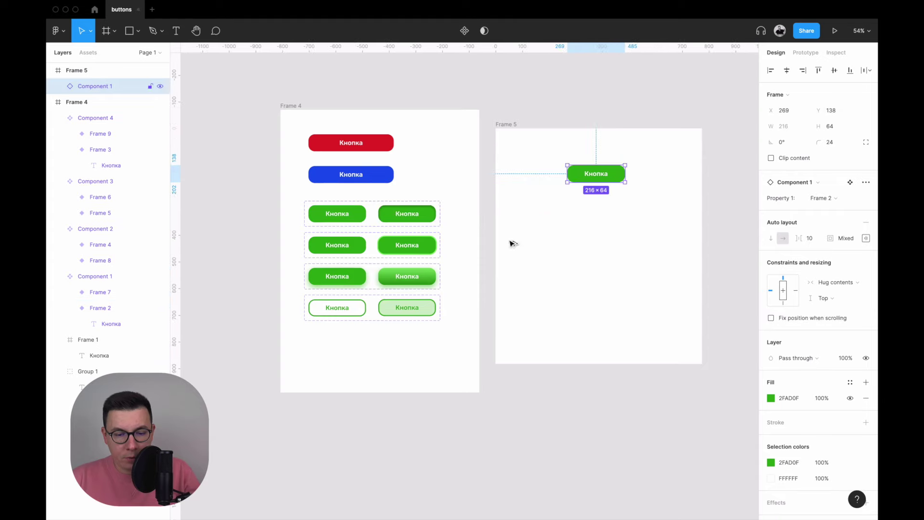
double_click(356, 246)
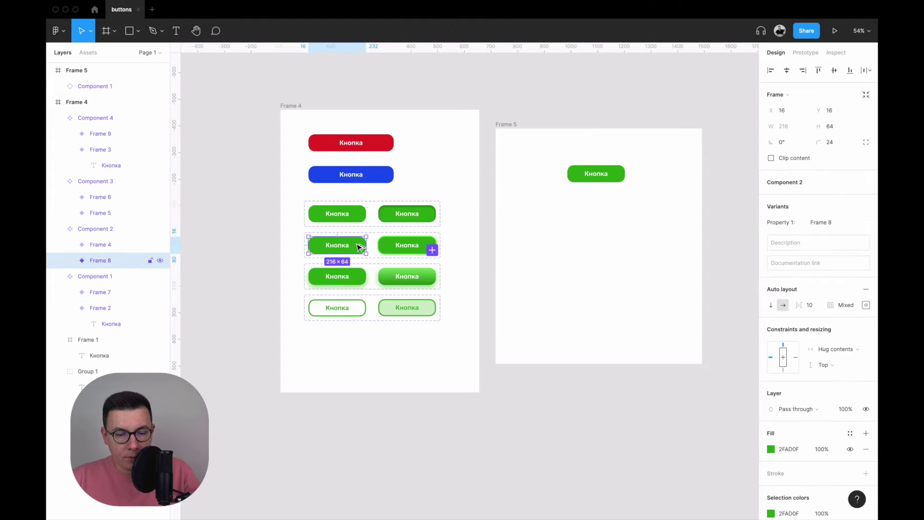
left_click_drag(359, 247, 616, 214)
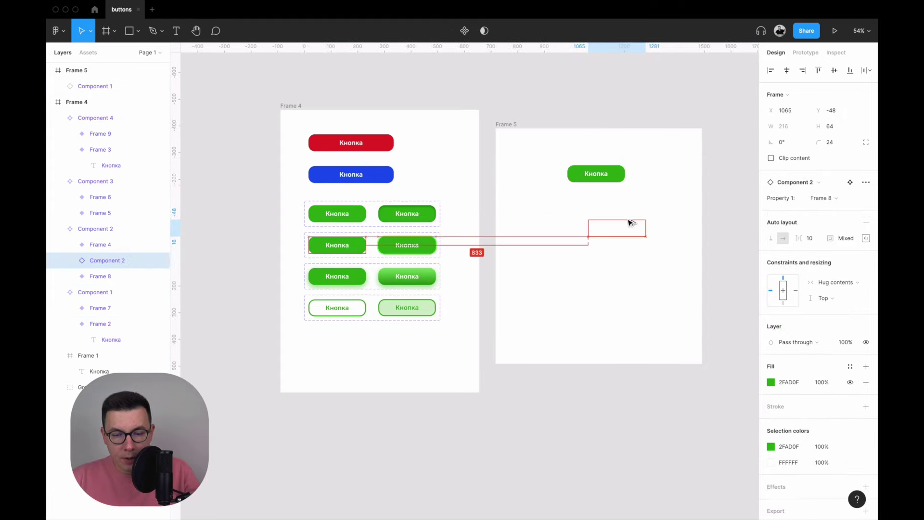
double_click(351, 281)
left_click_drag(357, 276, 616, 254)
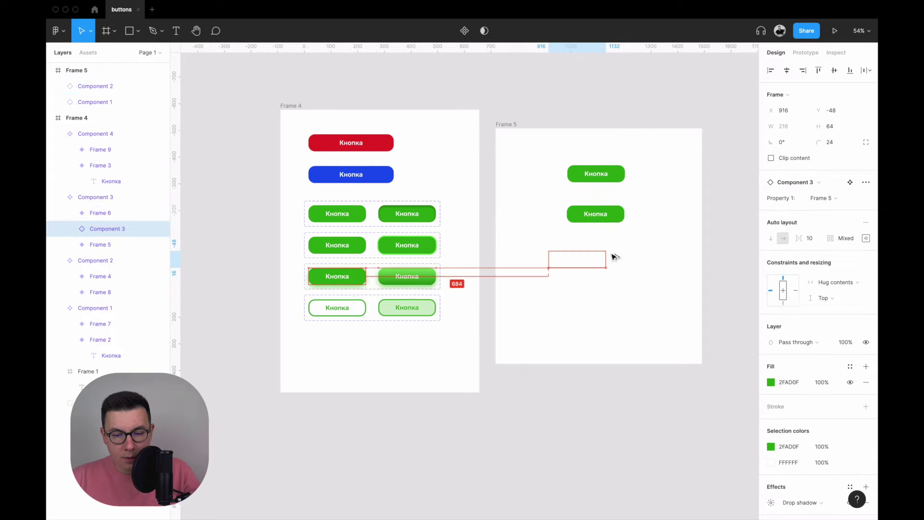
double_click(349, 308)
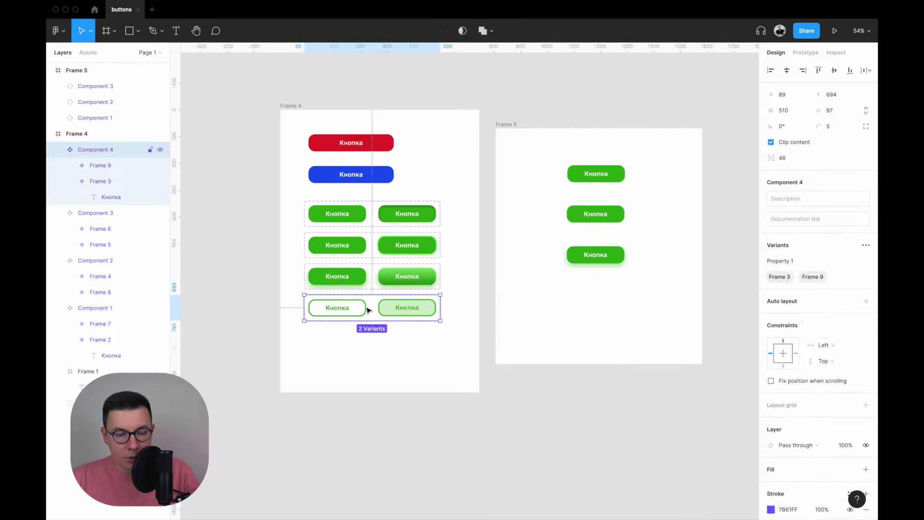
left_click_drag(359, 308, 620, 294)
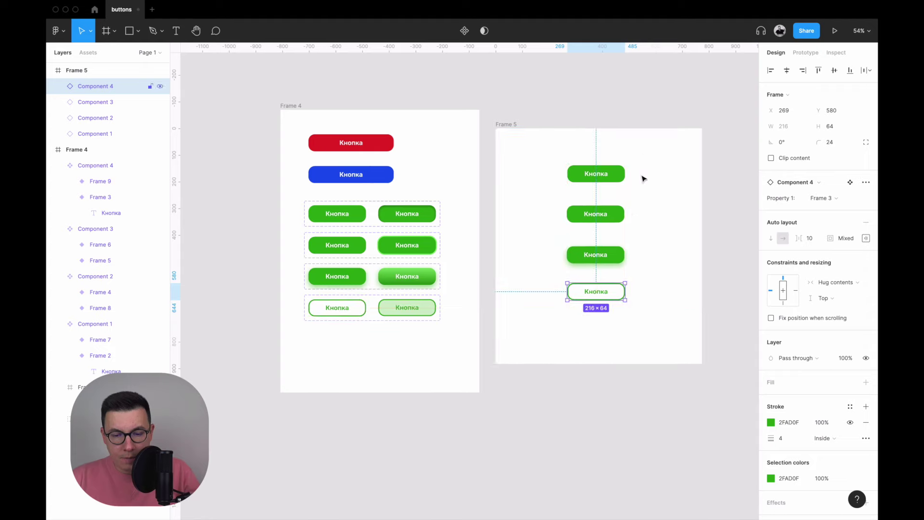
- Distribute the four buttons' vertical spacing evenly and preview Frame 5 in prototype mode
left_click_drag(643, 145, 571, 365)
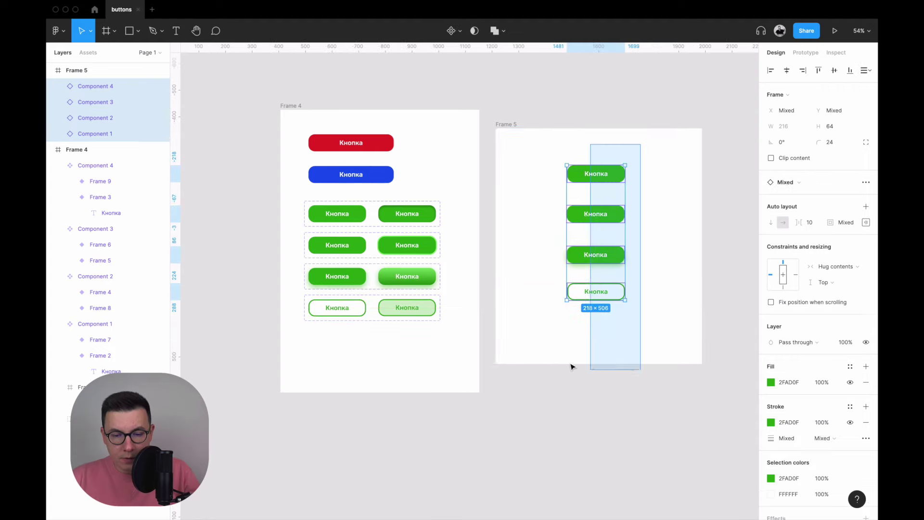
left_click(865, 70)
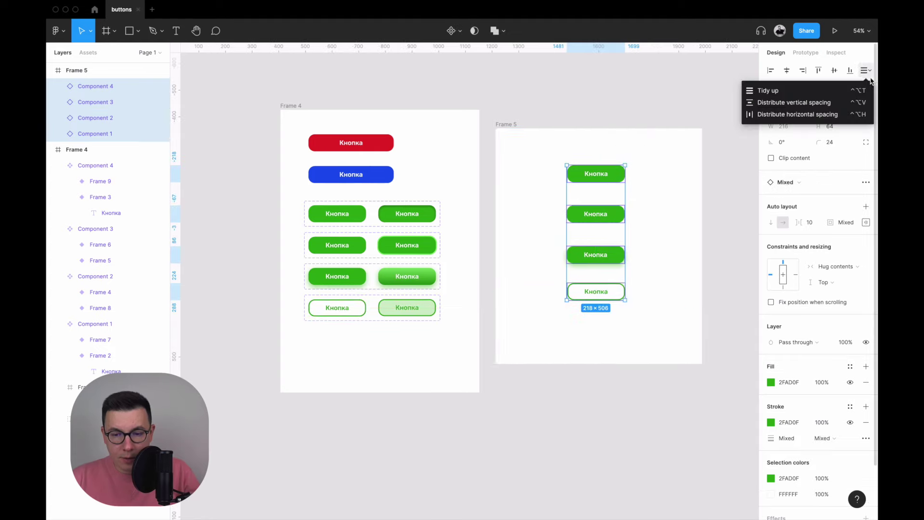
left_click(772, 102)
left_click(511, 136)
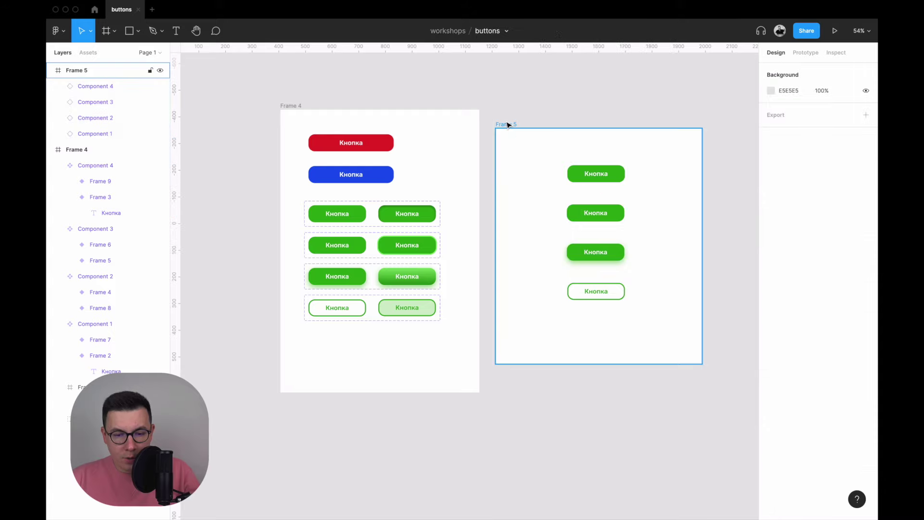
left_click(836, 32)
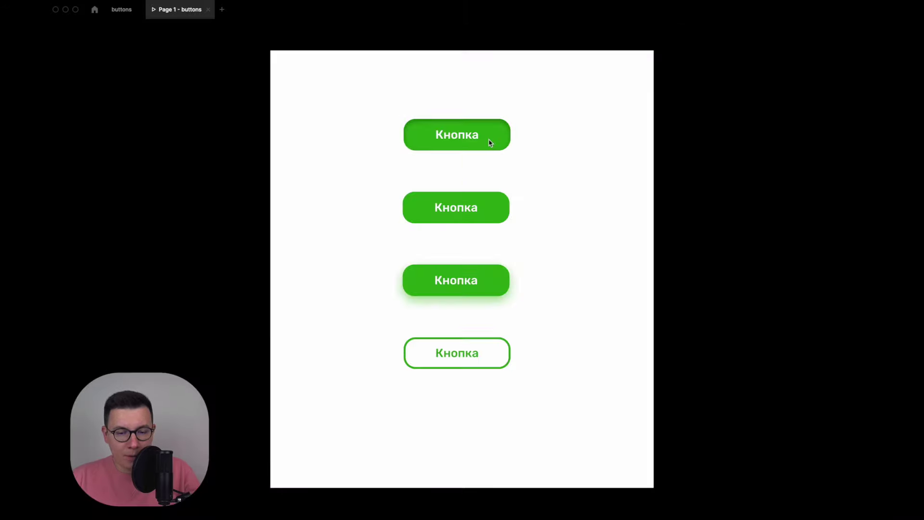
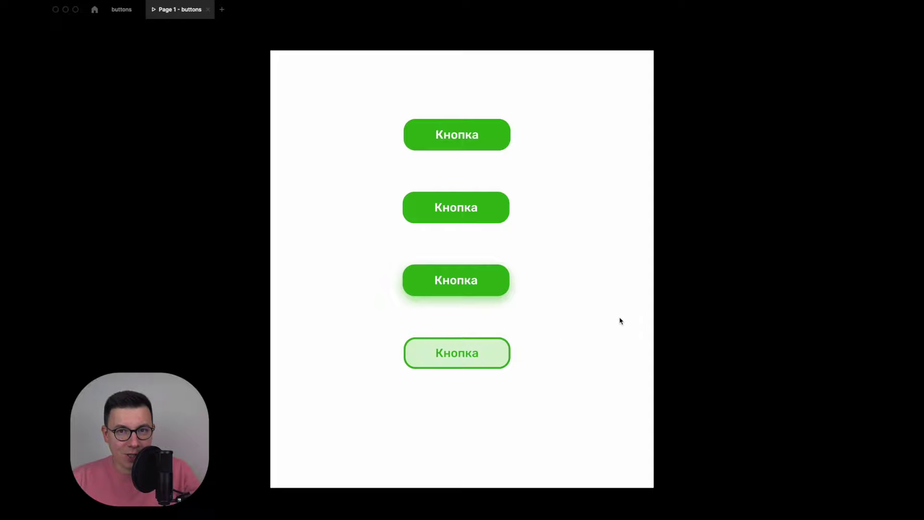
- Back in the editor, copy the plain green Кнопка button below the variant rows and detach it
key("ctrl+shift+Tab")
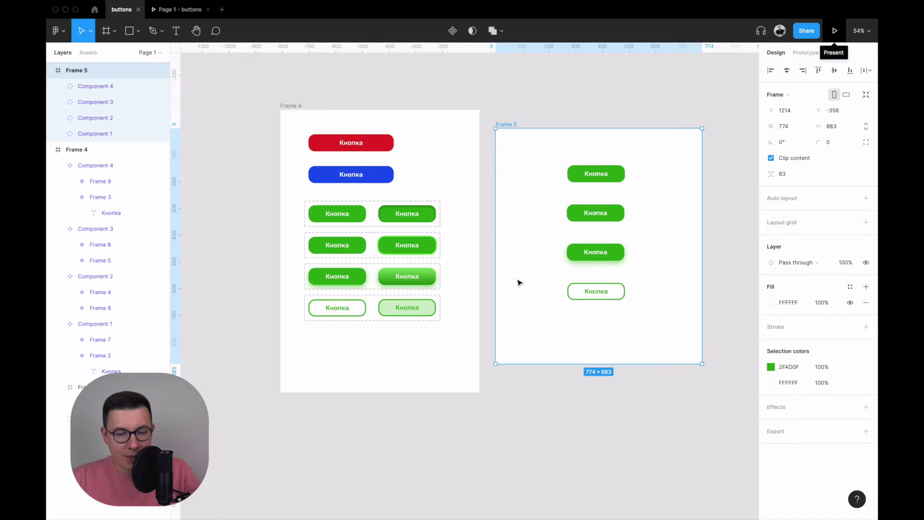
left_click(418, 318)
scroll(375, 337, "up", 5)
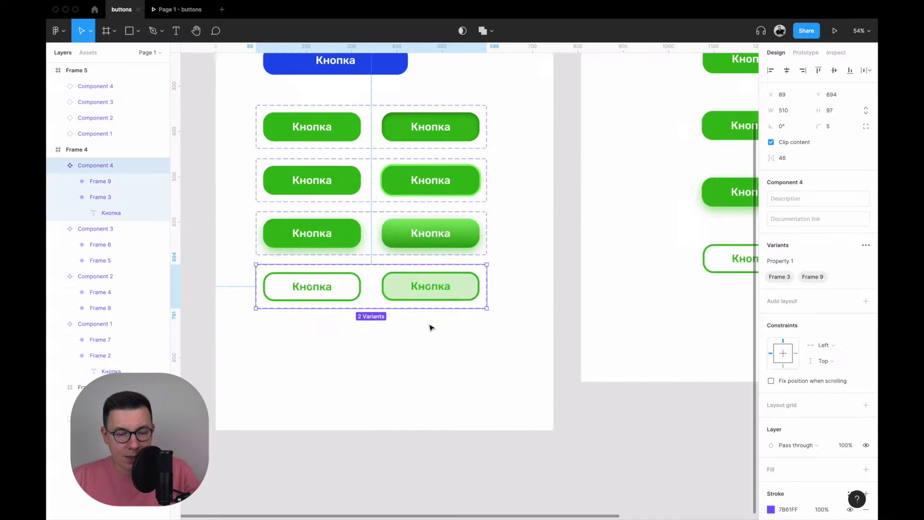
scroll(429, 328, "down", 2)
scroll(426, 337, "down", 2)
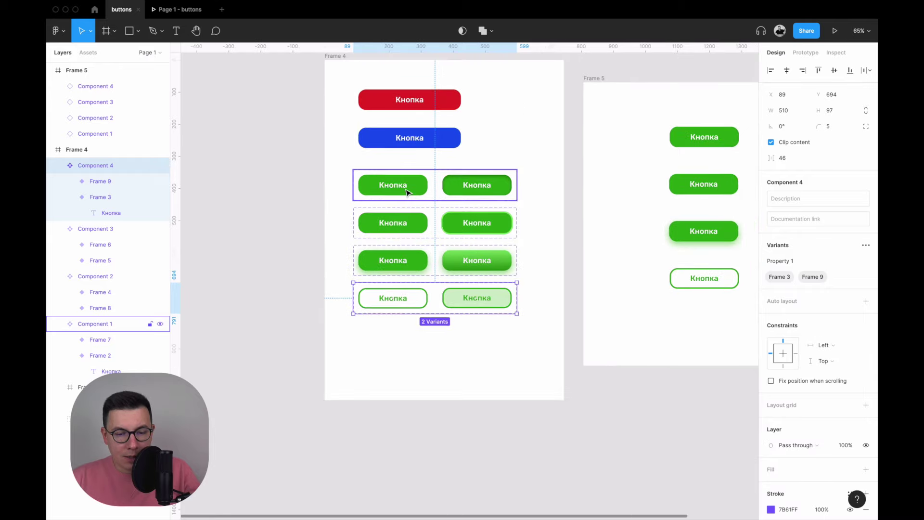
left_click(411, 191)
left_click_drag(411, 192, 413, 346)
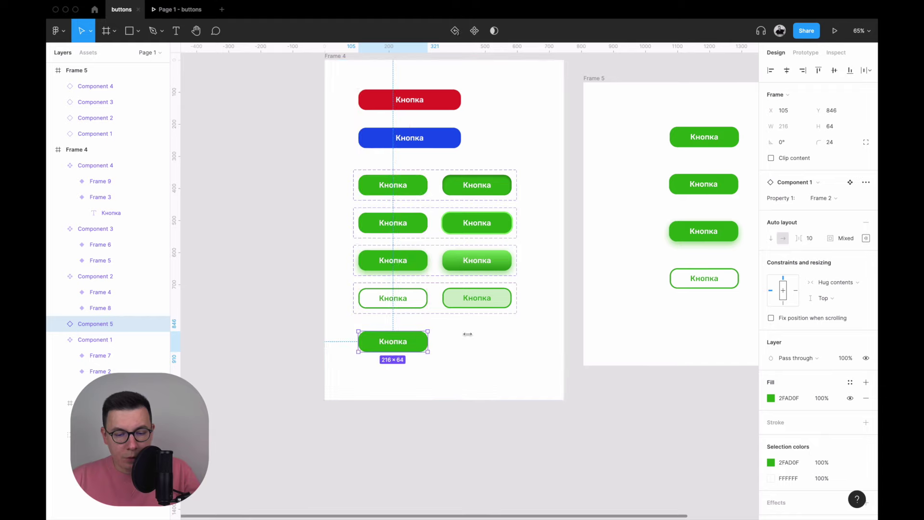
right_click(411, 350)
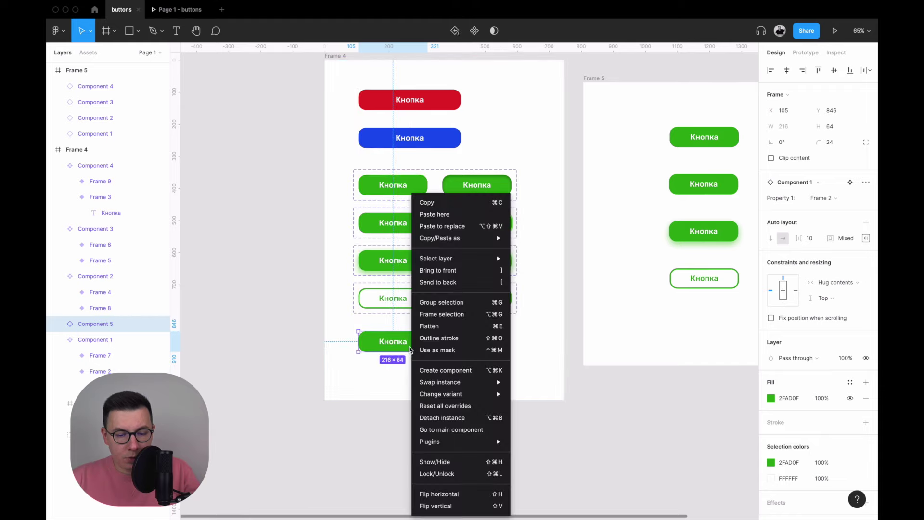
left_click(470, 421)
- Move the detached button slightly lower and set its corner radius to 0
scroll(408, 348, "up", 5, "ctrl")
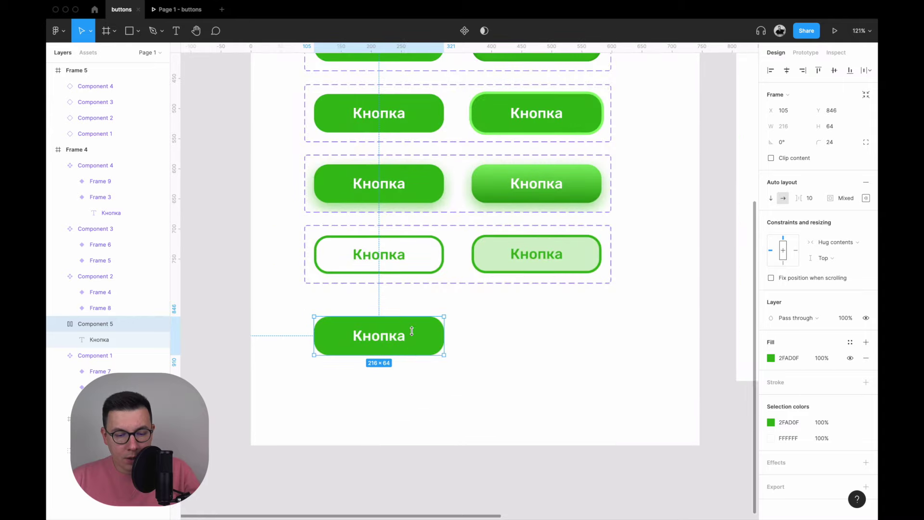
left_click_drag(415, 340, 415, 359)
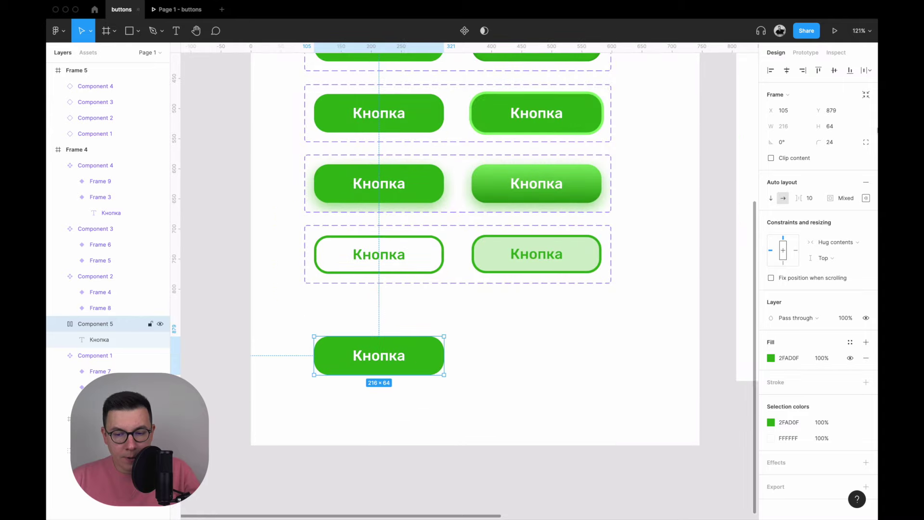
left_click(836, 142)
type("0")
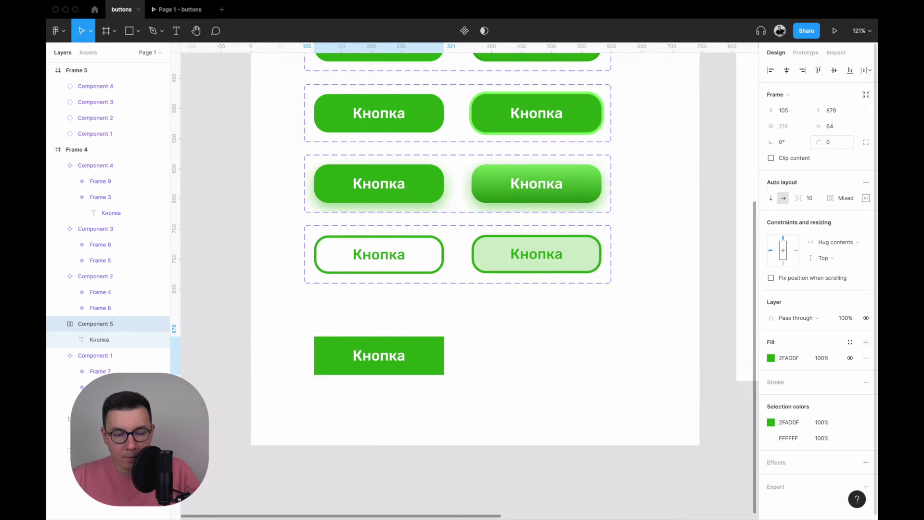
key("Return")
- Duplicate the button beside the original and give the copy rounded corners
left_click_drag(371, 370, 530, 370, "alt")
type("4")
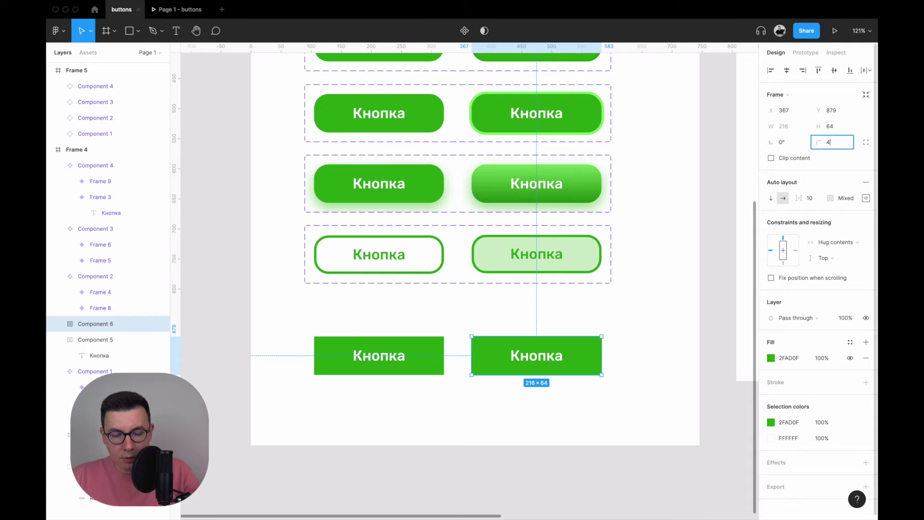
type("0")
key("Return")
left_click(612, 366)
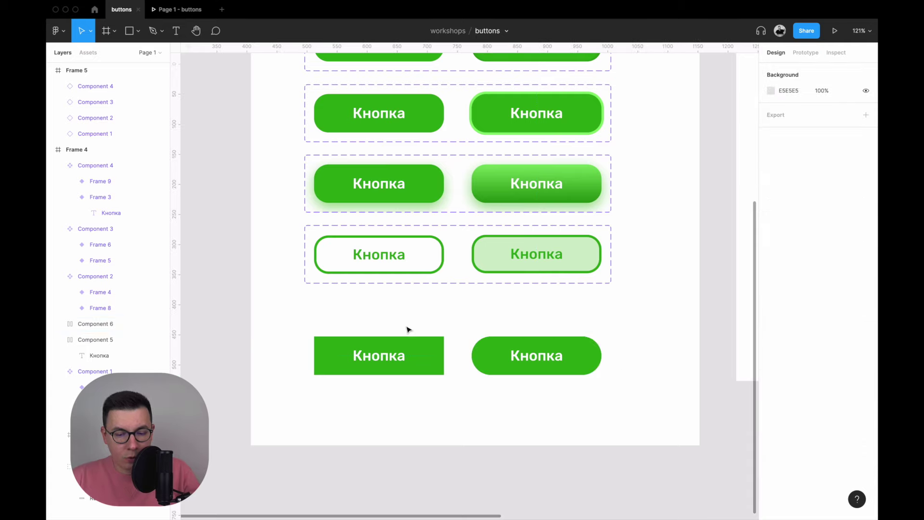
left_click(432, 368)
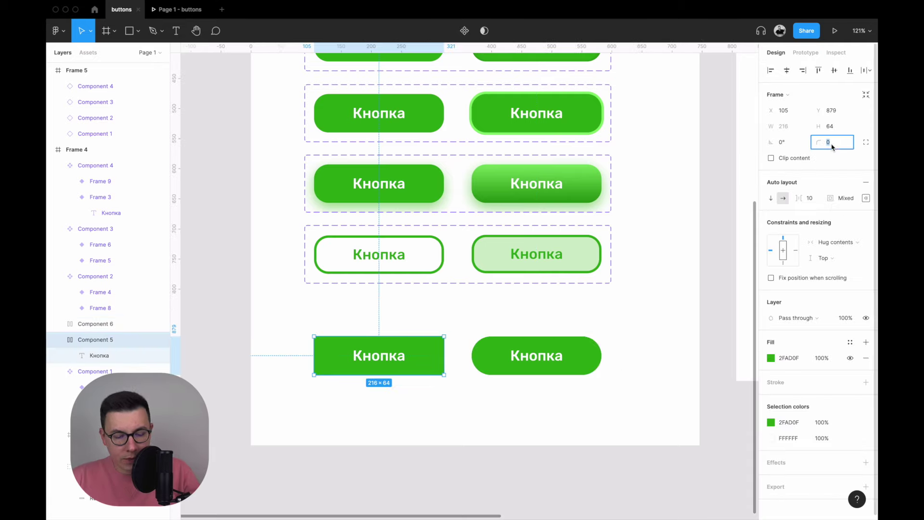
key("Return")
- Combine both buttons into a new component set, Component 7, and select the square variant
left_click(371, 317)
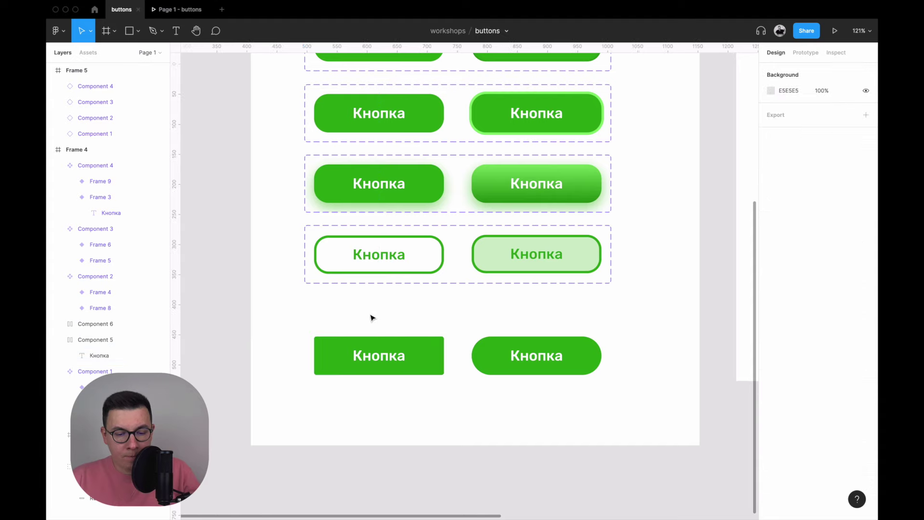
left_click_drag(284, 313, 642, 426)
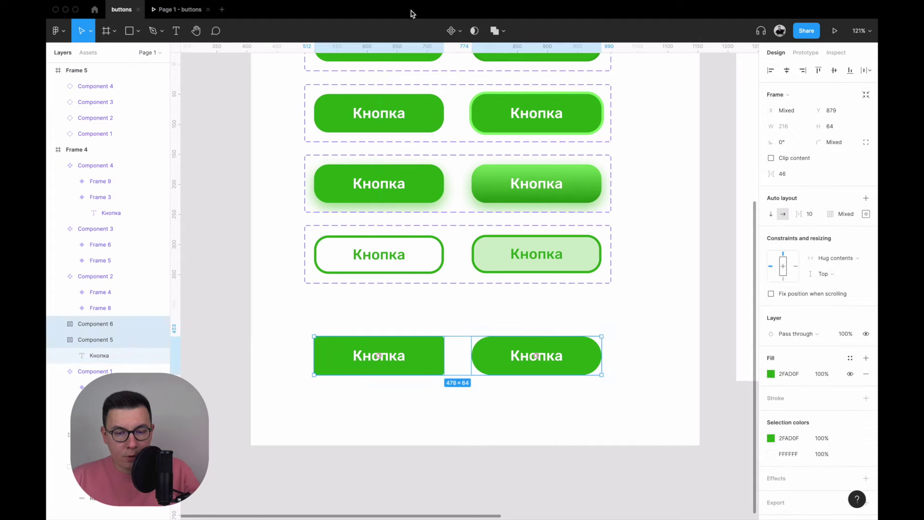
left_click(460, 33)
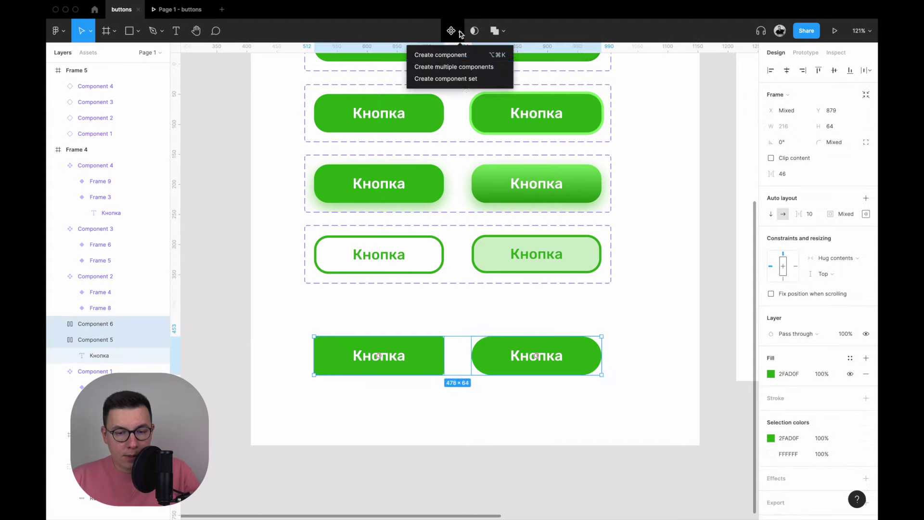
left_click(462, 78)
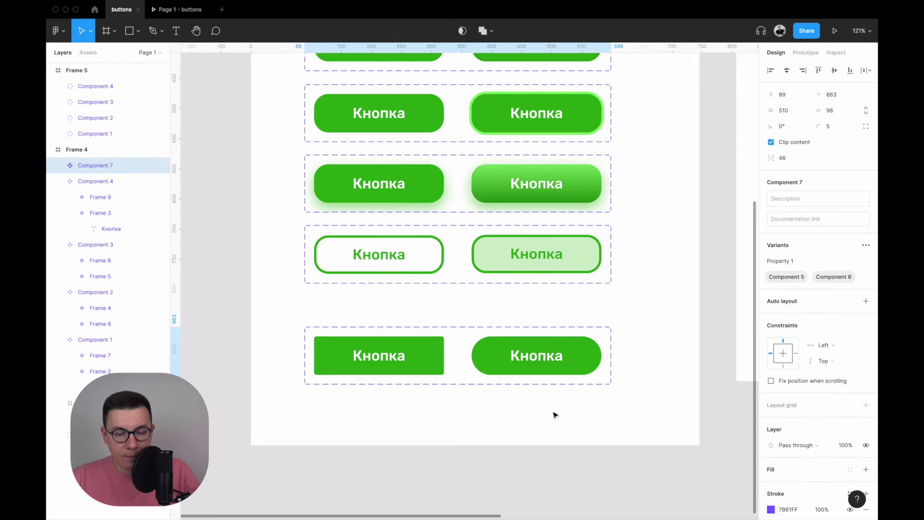
left_click(433, 300)
scroll(433, 299, "down", 3)
scroll(443, 347, "down", 2)
left_click(433, 330)
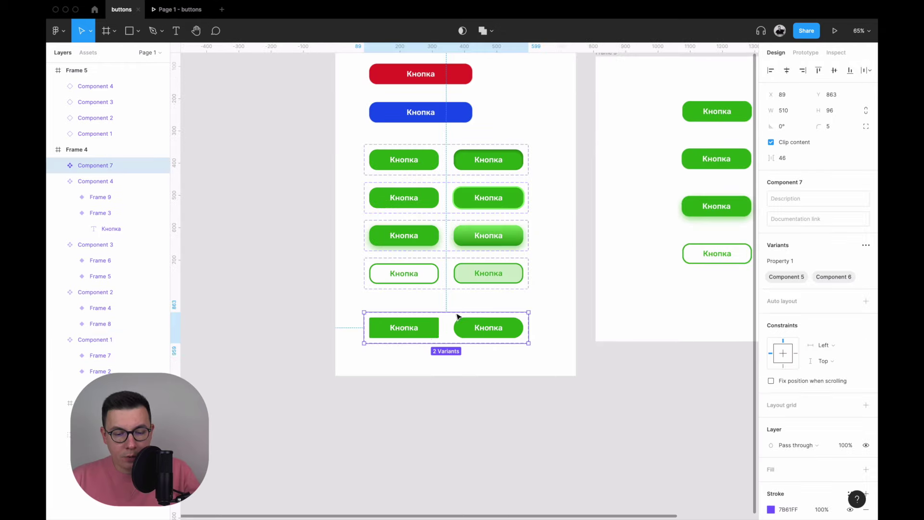
- Link the square variant to the rounded one with a While hovering, Smart animate interaction
key("shift+e")
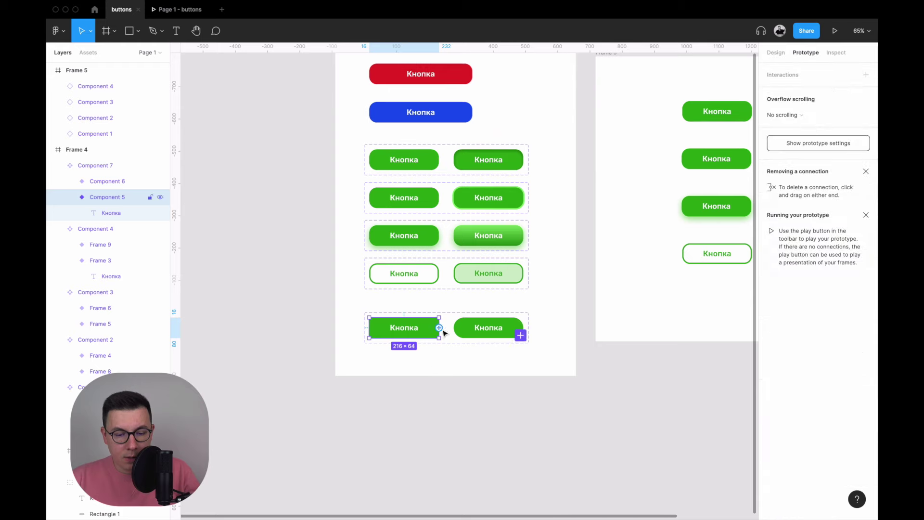
left_click_drag(438, 327, 486, 327)
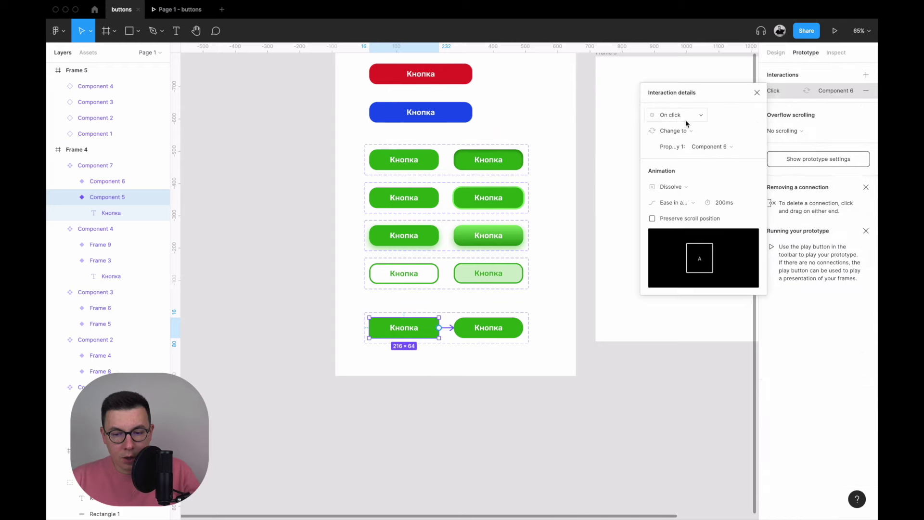
left_click(693, 114)
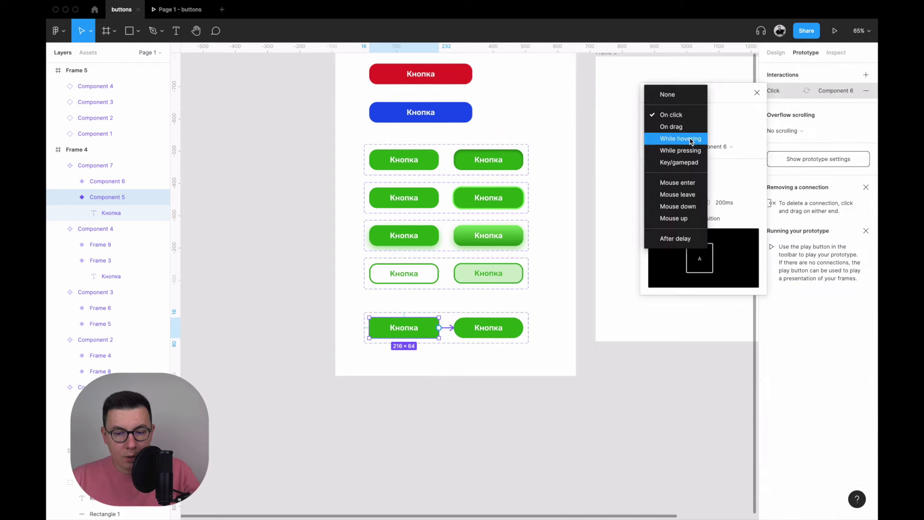
left_click(690, 139)
left_click(683, 189)
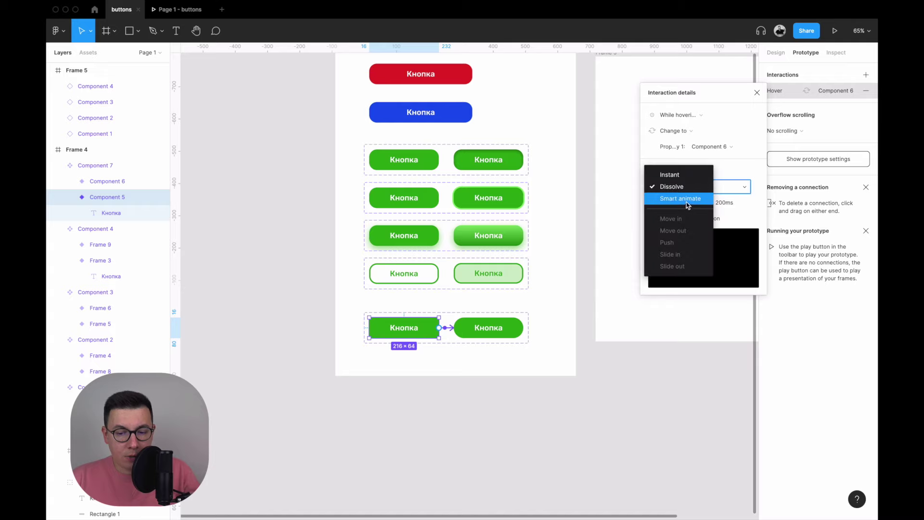
left_click(689, 199)
left_click(575, 297)
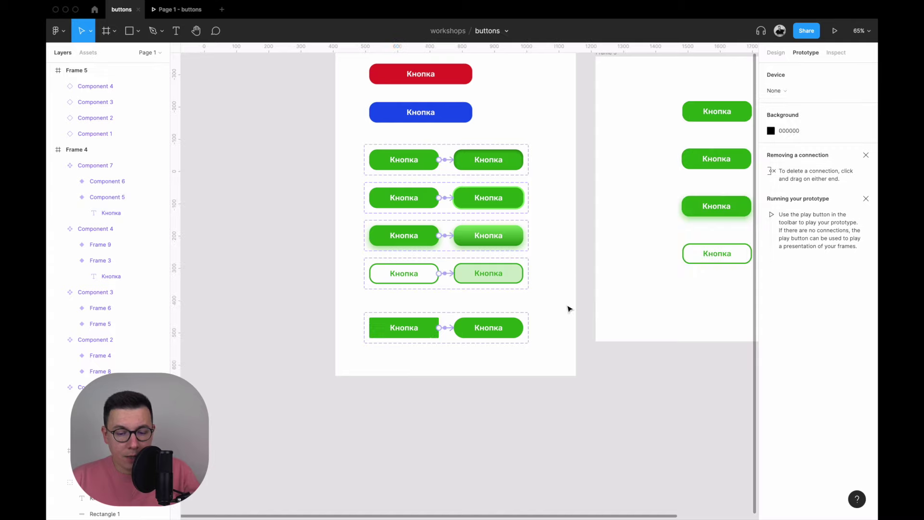
scroll(481, 327, "right", 5)
scroll(482, 327, "up", 2)
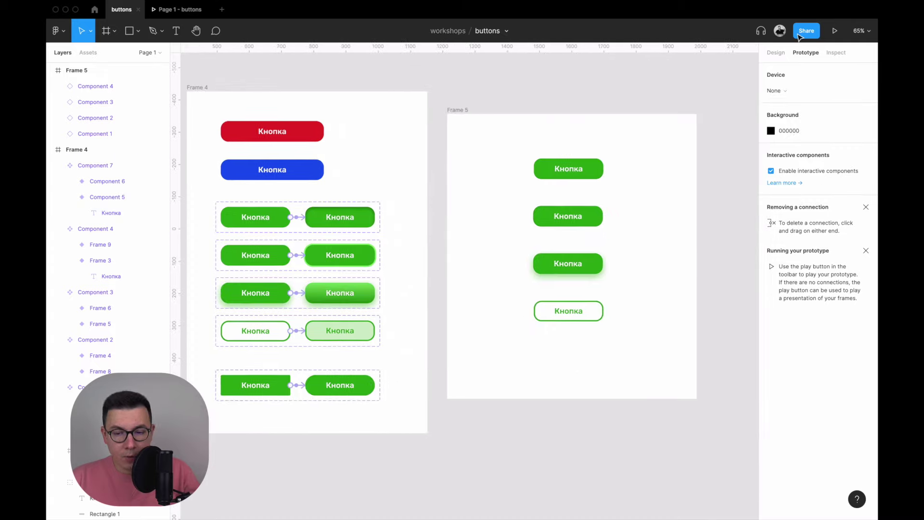
- Place a Component 7 instance in Frame 5 below the other buttons and preview it in presentation
left_click(773, 53)
left_click(260, 386)
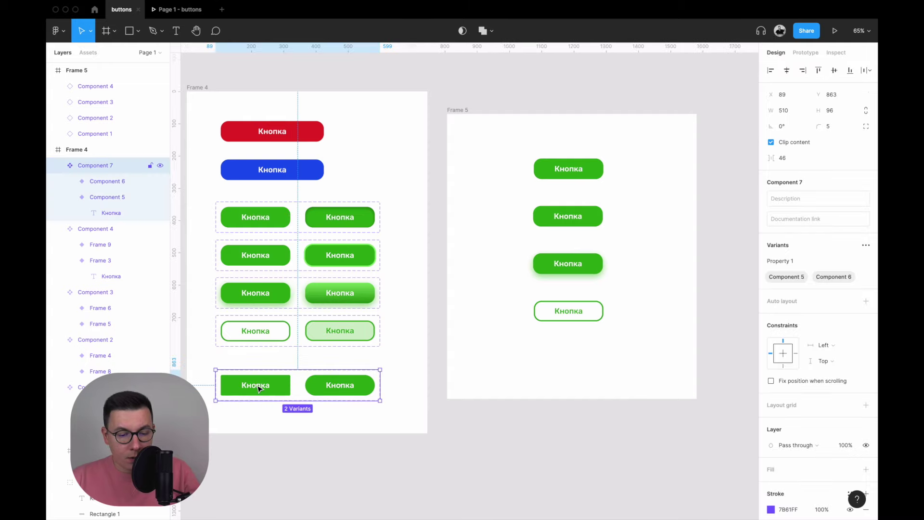
left_click_drag(364, 379, 586, 356)
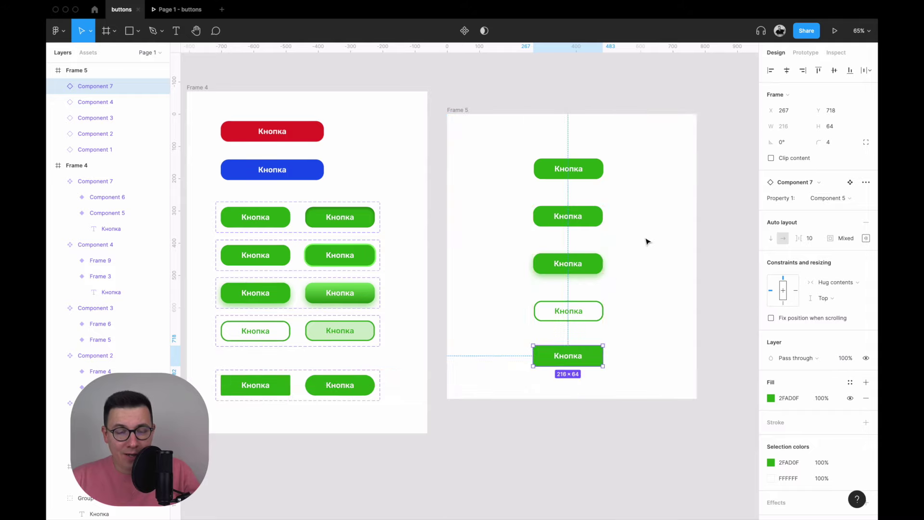
mouse_move(179, 10)
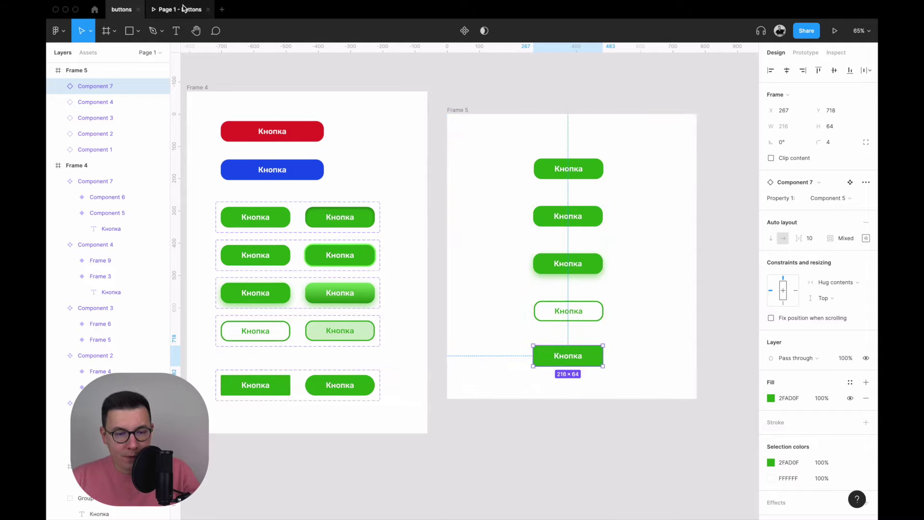
left_click(185, 12)
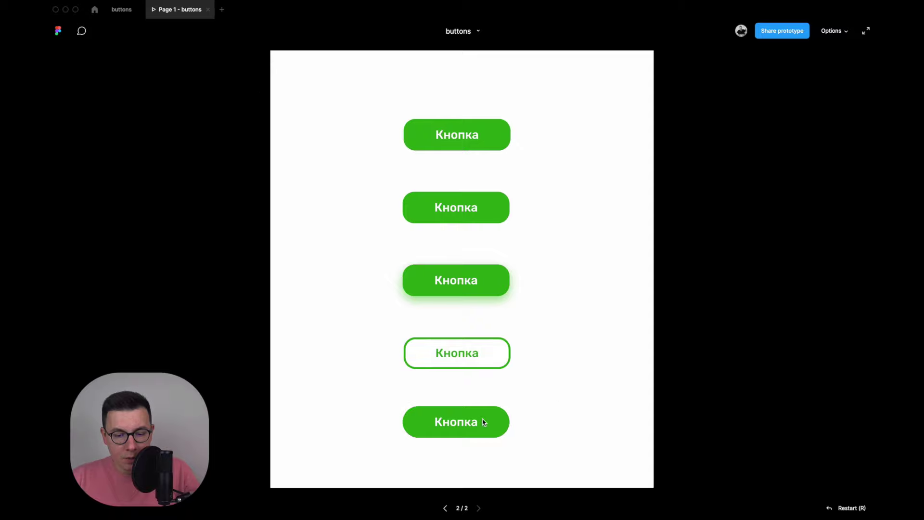